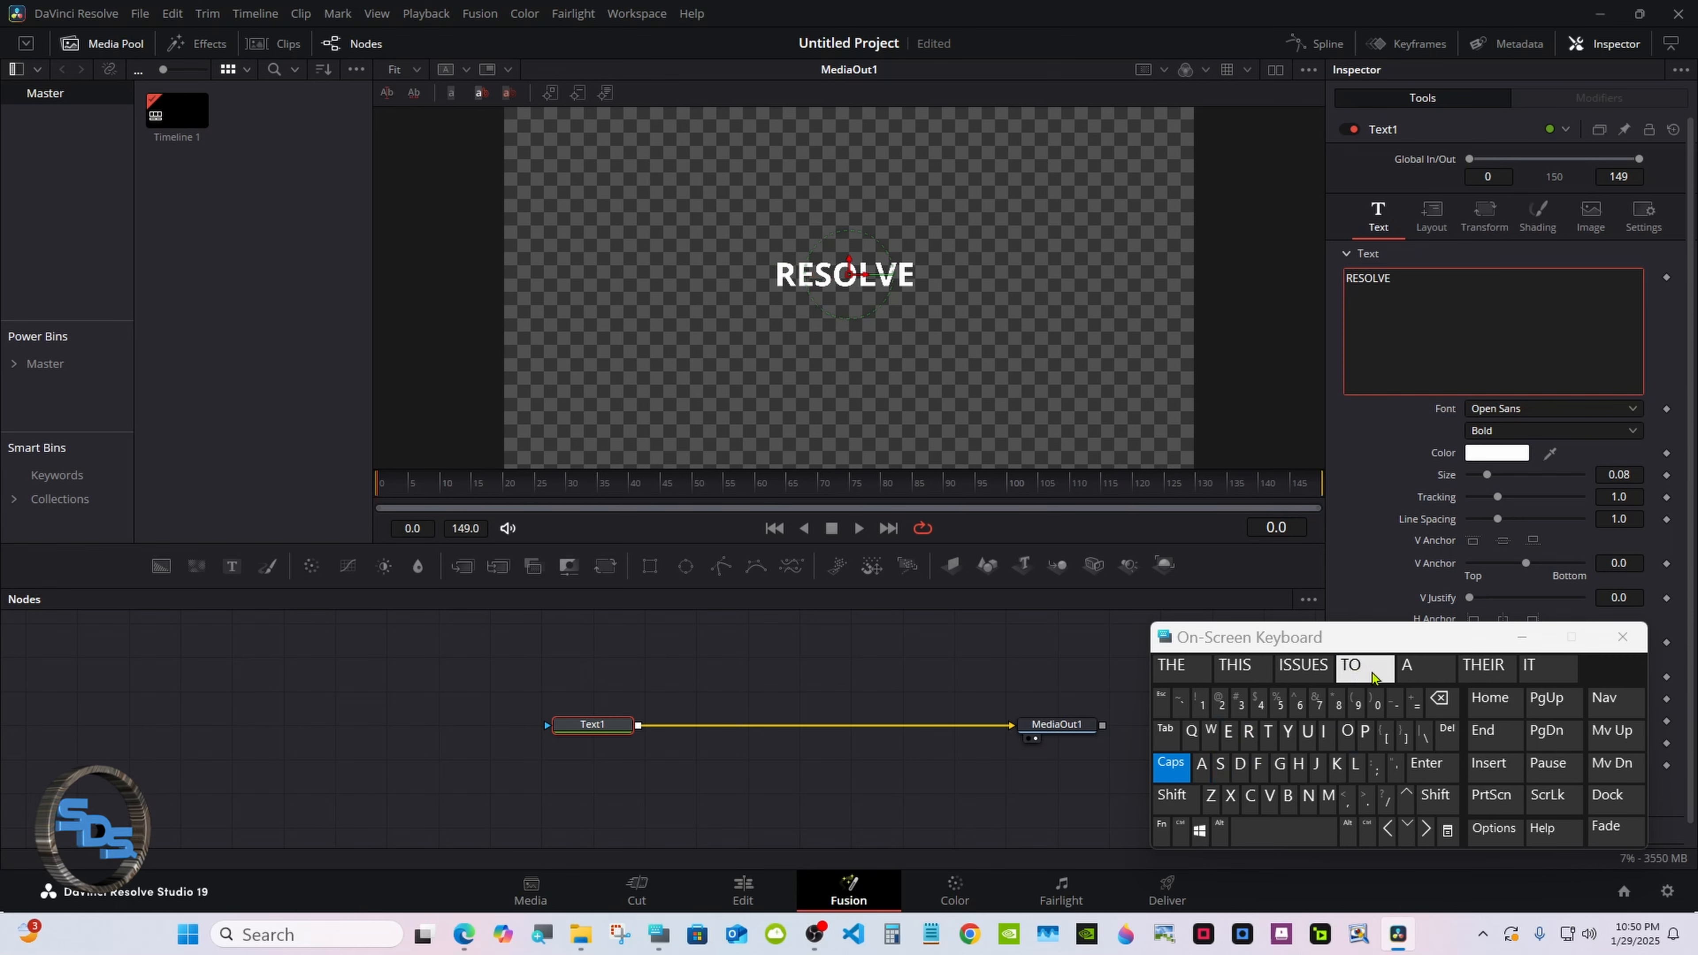
# Set the RESOLVE text size to 0.14.
pyautogui.moveTo(1411, 652); pyautogui.dragTo(1127, 708)
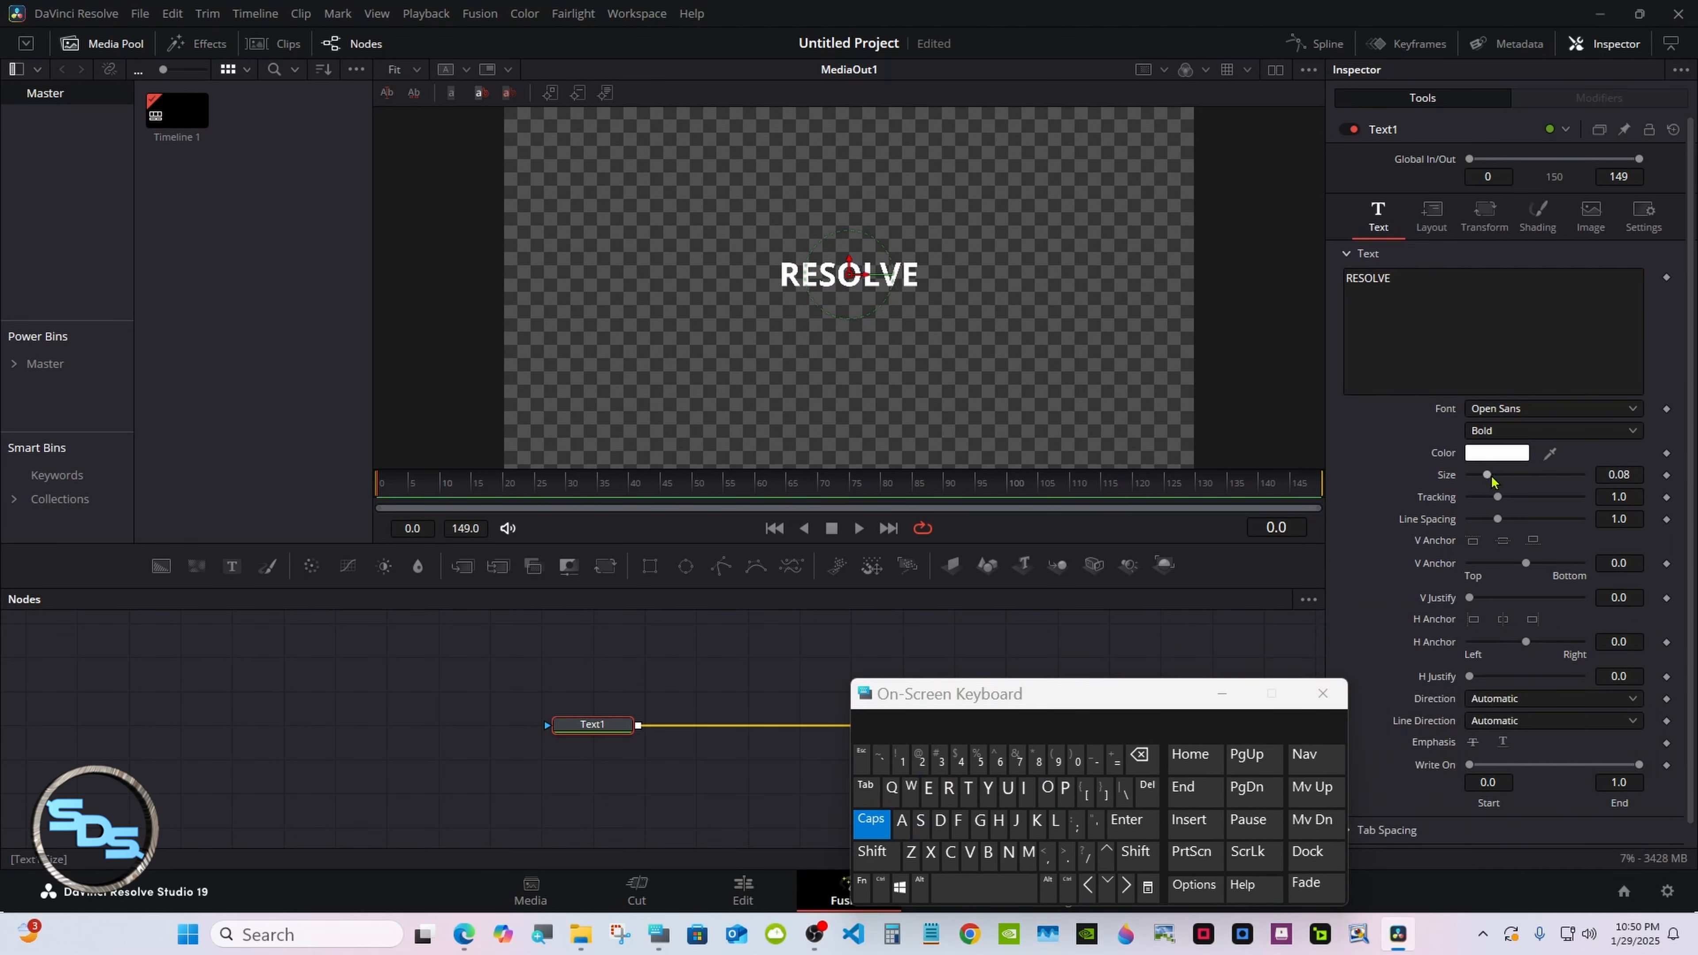
pyautogui.moveTo(1491, 478); pyautogui.dragTo(1498, 476)
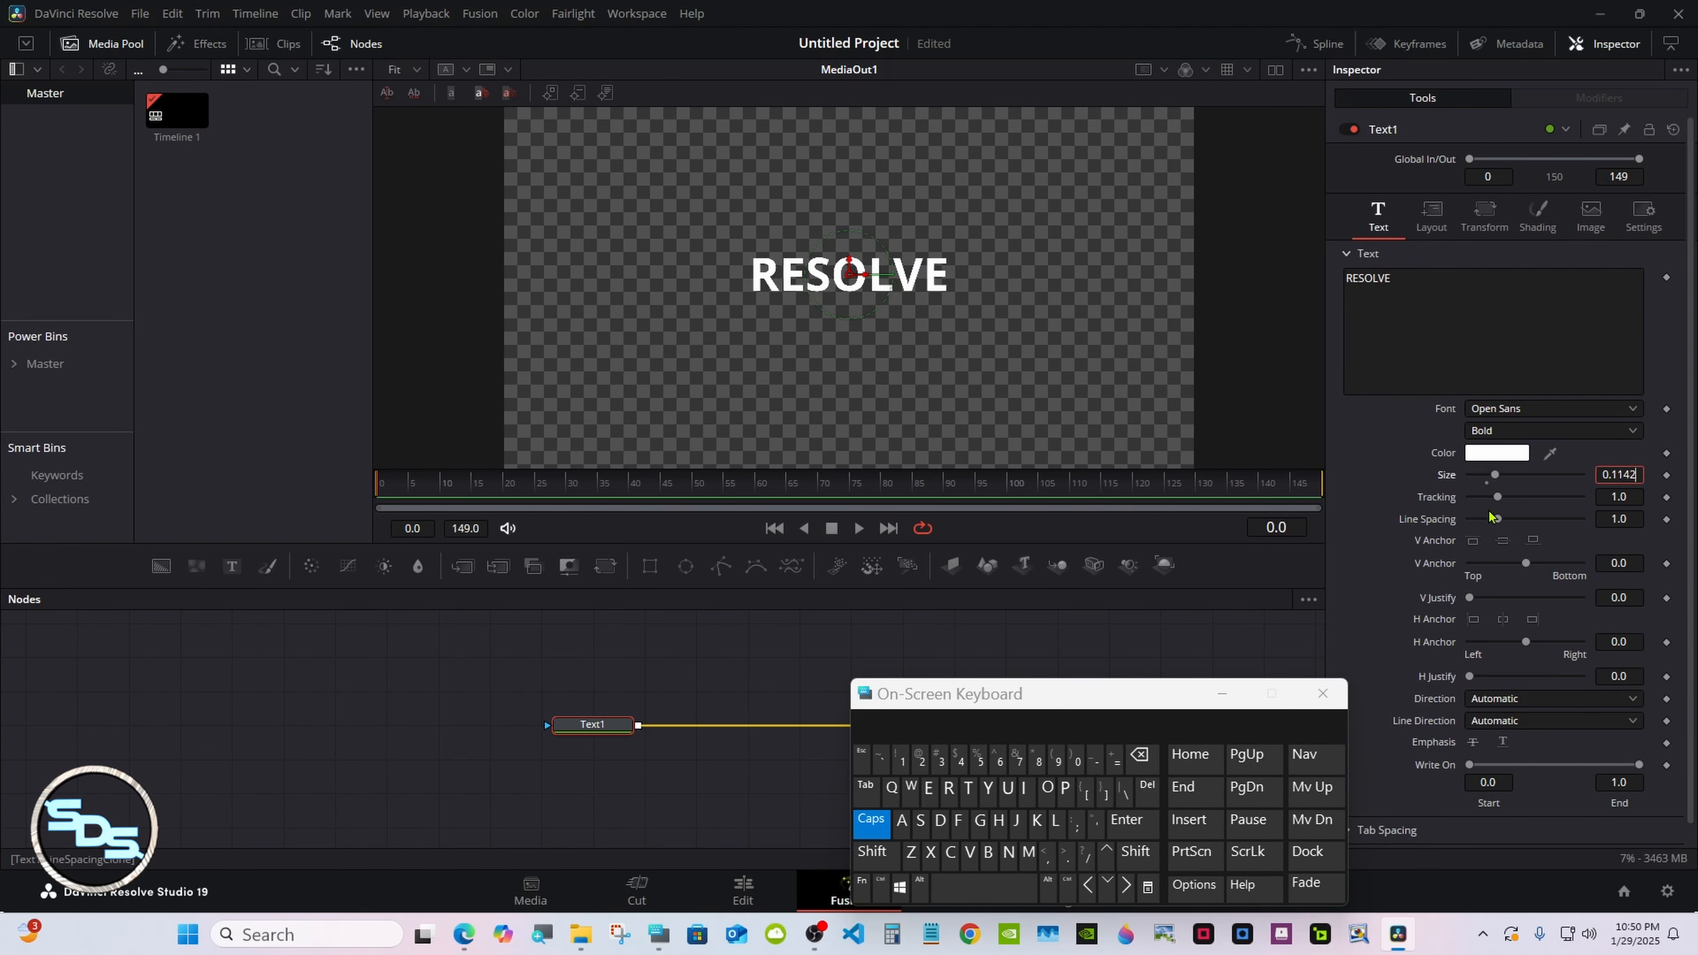
pyautogui.click(1138, 756)
pyautogui.click(1139, 756)
pyautogui.click(1139, 756)
pyautogui.click(958, 759)
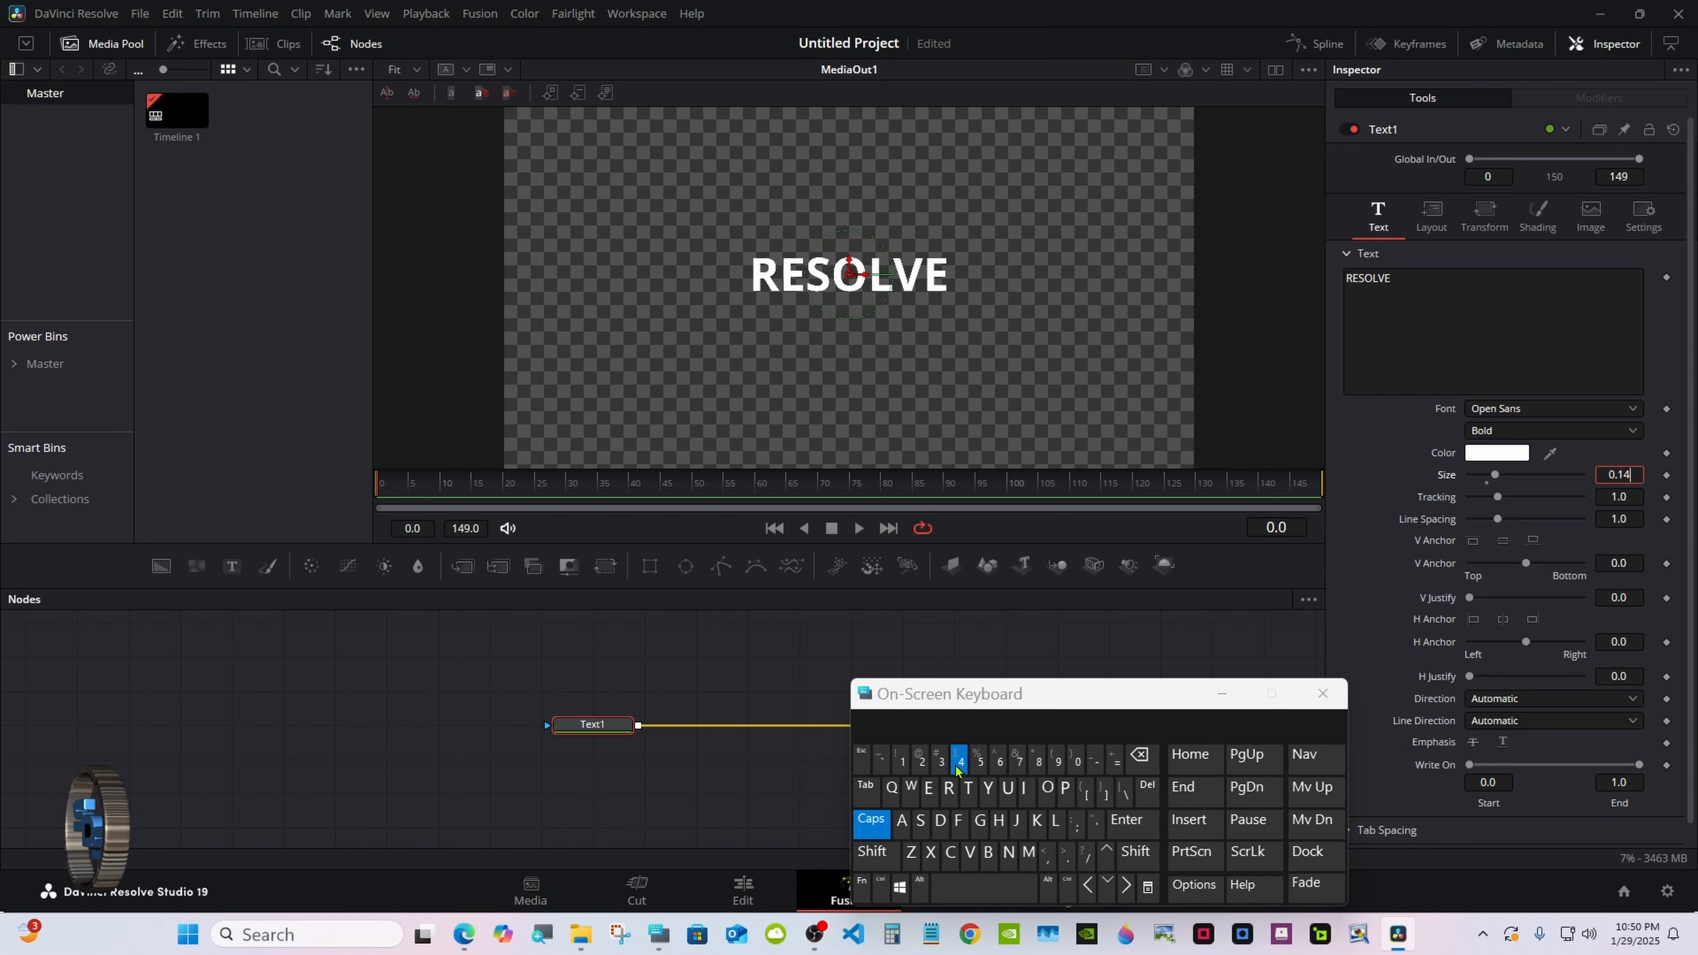
pyautogui.click(1130, 821)
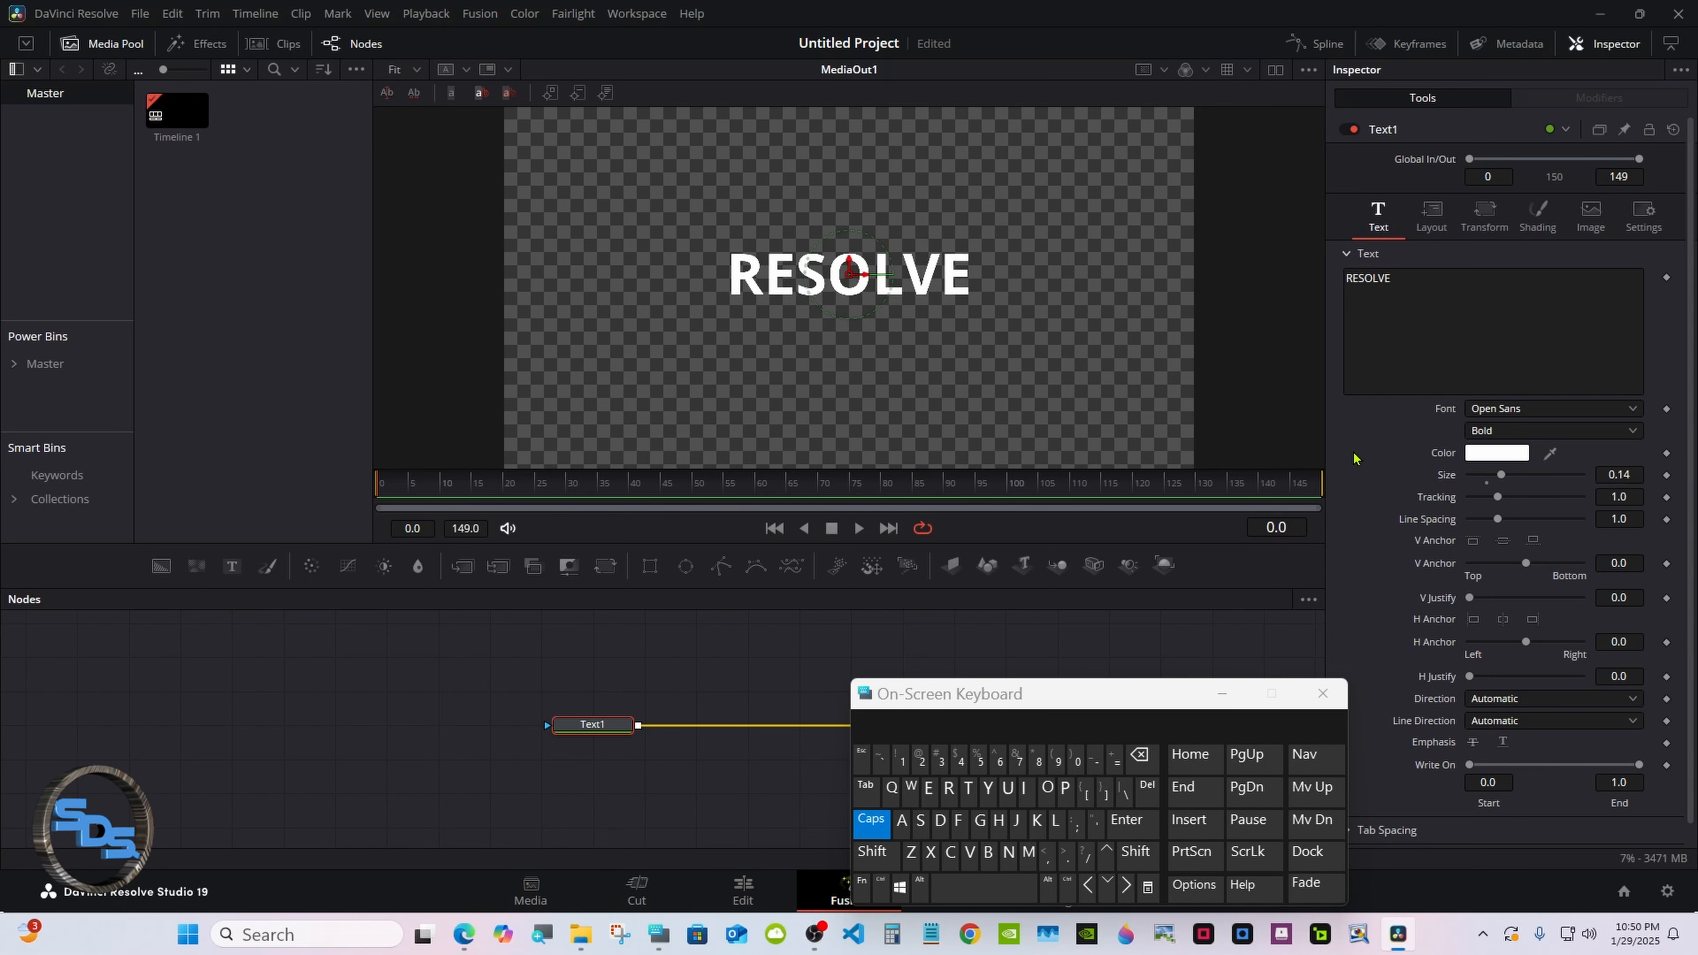
# Switch the font style to Semibold and set tracking to 1.04.
pyautogui.click(1631, 432)
pyautogui.click(1517, 606)
pyautogui.click(1633, 497)
pyautogui.click(958, 759)
pyautogui.click(1129, 819)
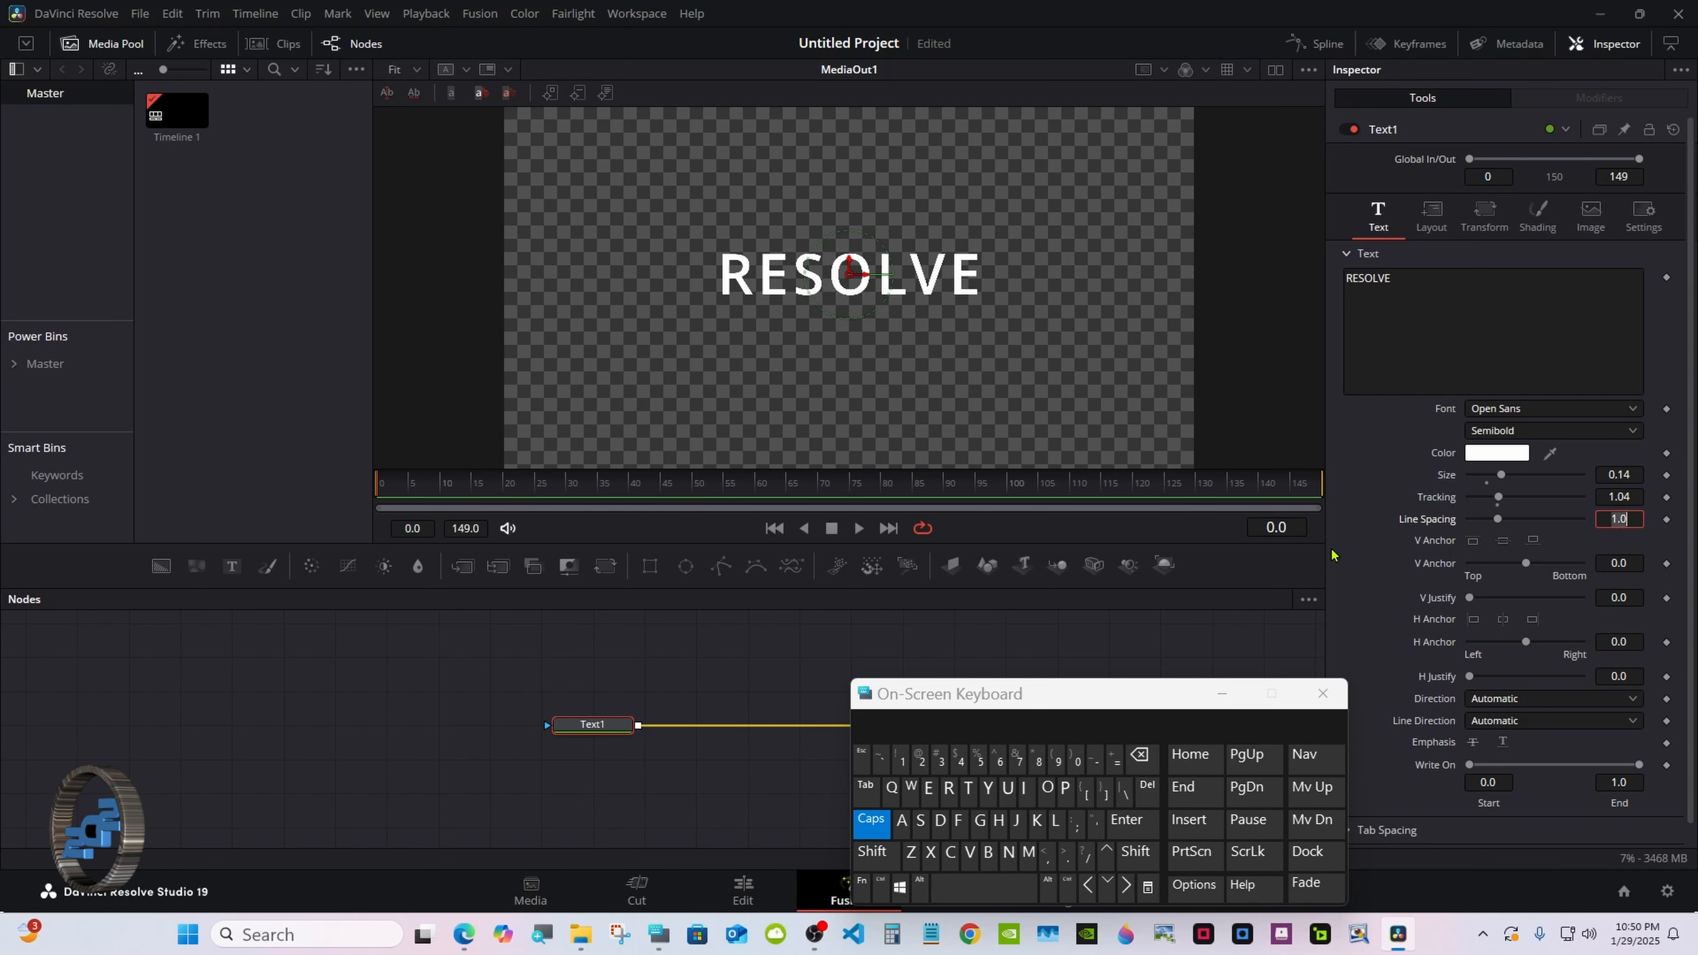
pyautogui.click(1373, 468)
# Set tracking to 1.15 and keyframe it at frame 0.
pyautogui.moveTo(962, 694); pyautogui.dragTo(993, 693)
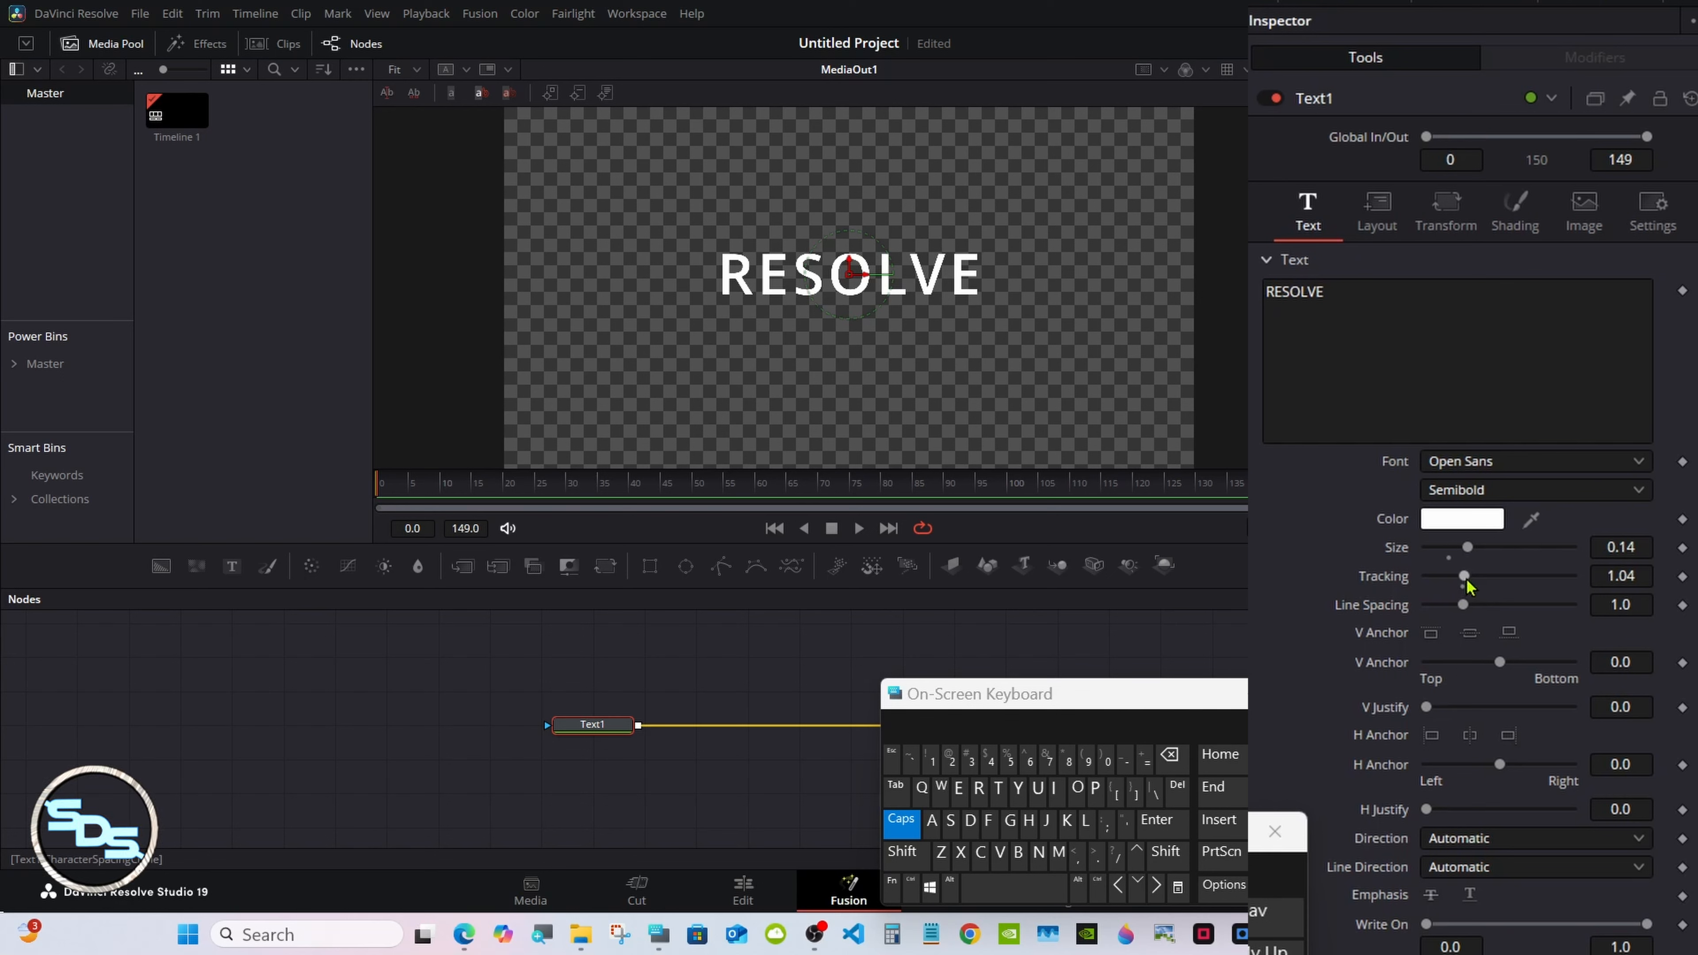
pyautogui.moveTo(1465, 579); pyautogui.dragTo(1470, 580)
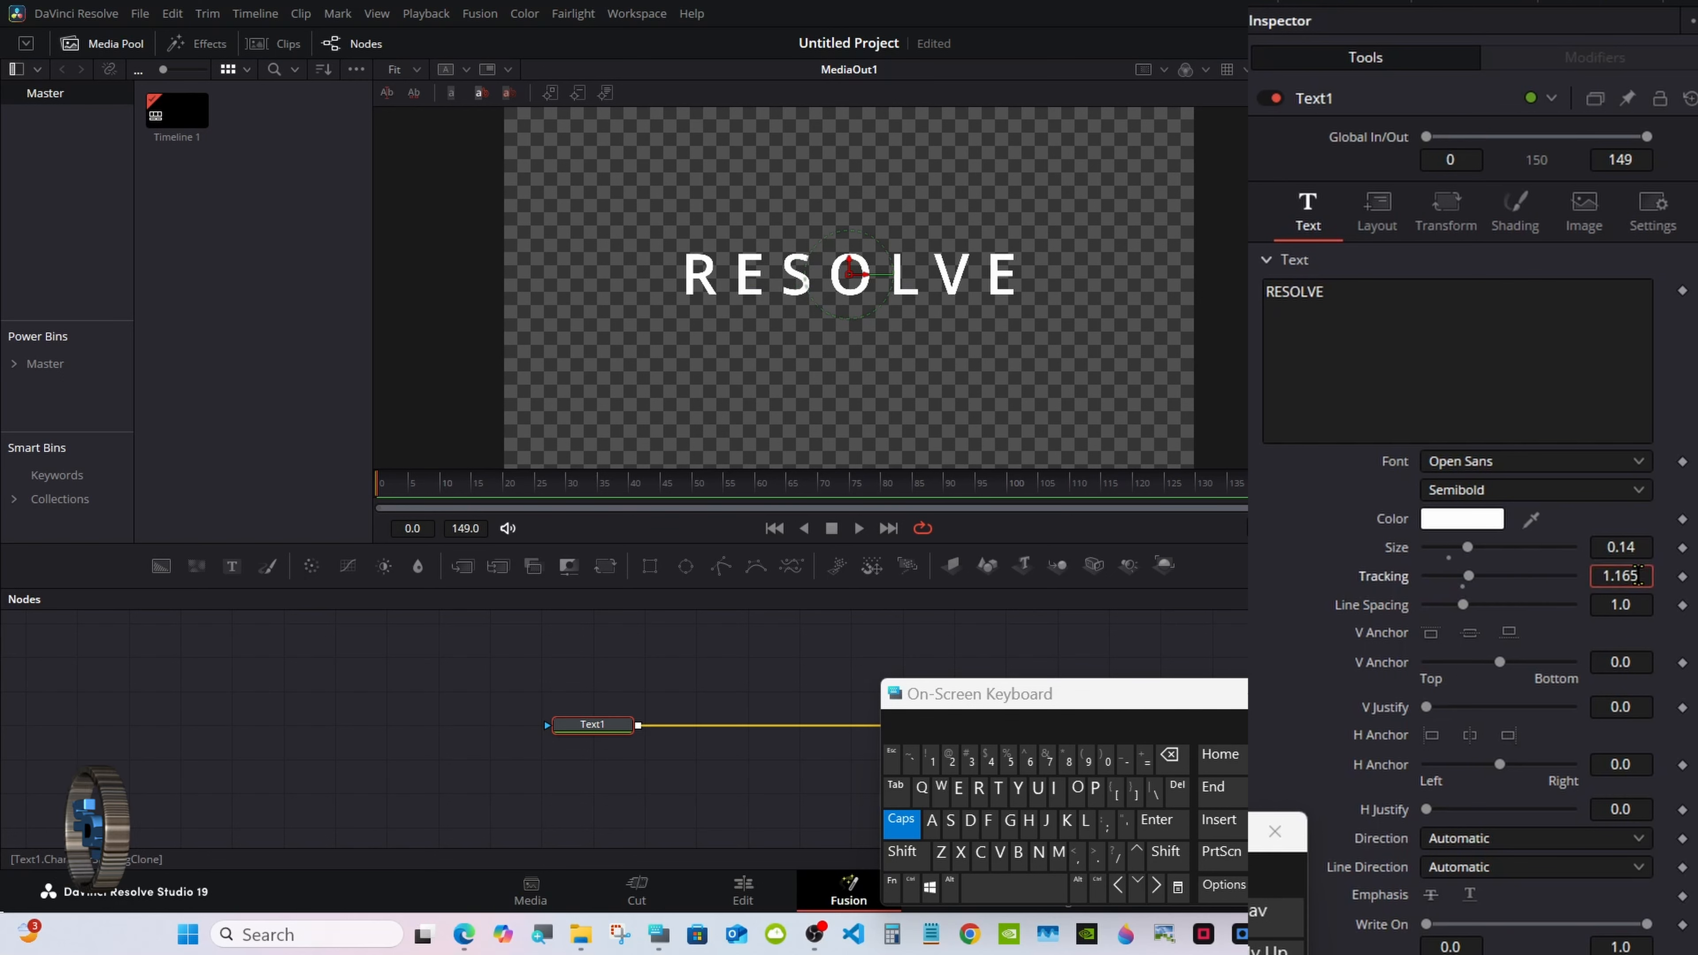
pyautogui.press('BackSpace')
pyautogui.press('BackSpace')
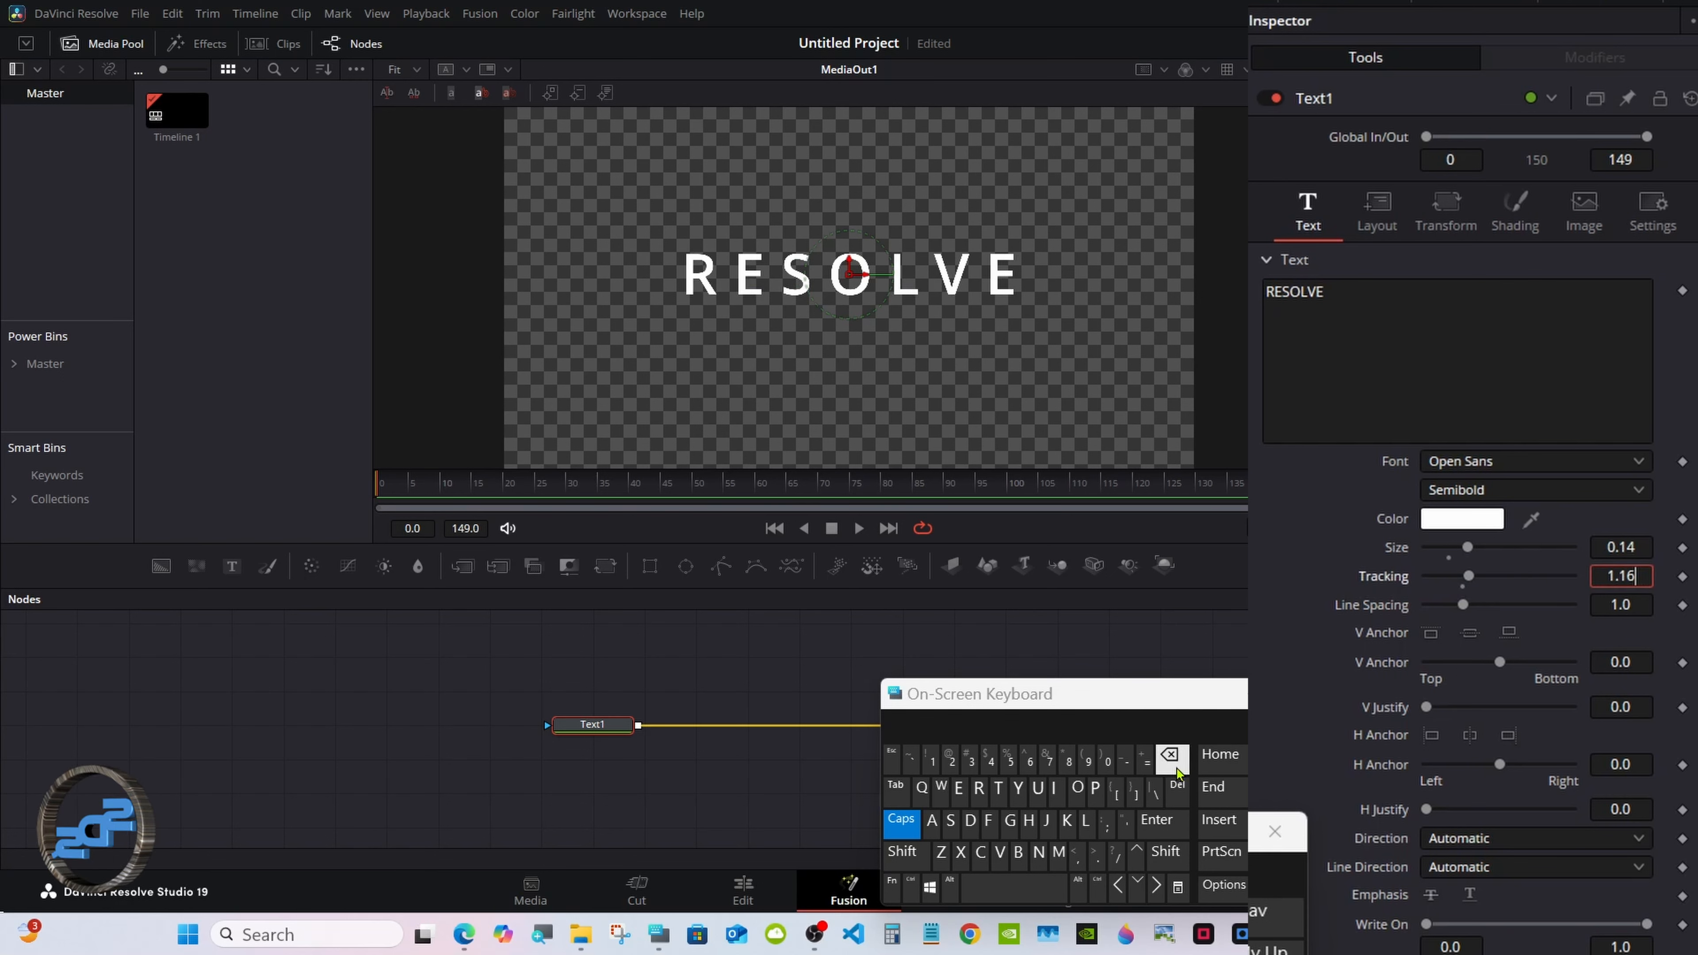
pyautogui.write('5')
pyautogui.click(1156, 820)
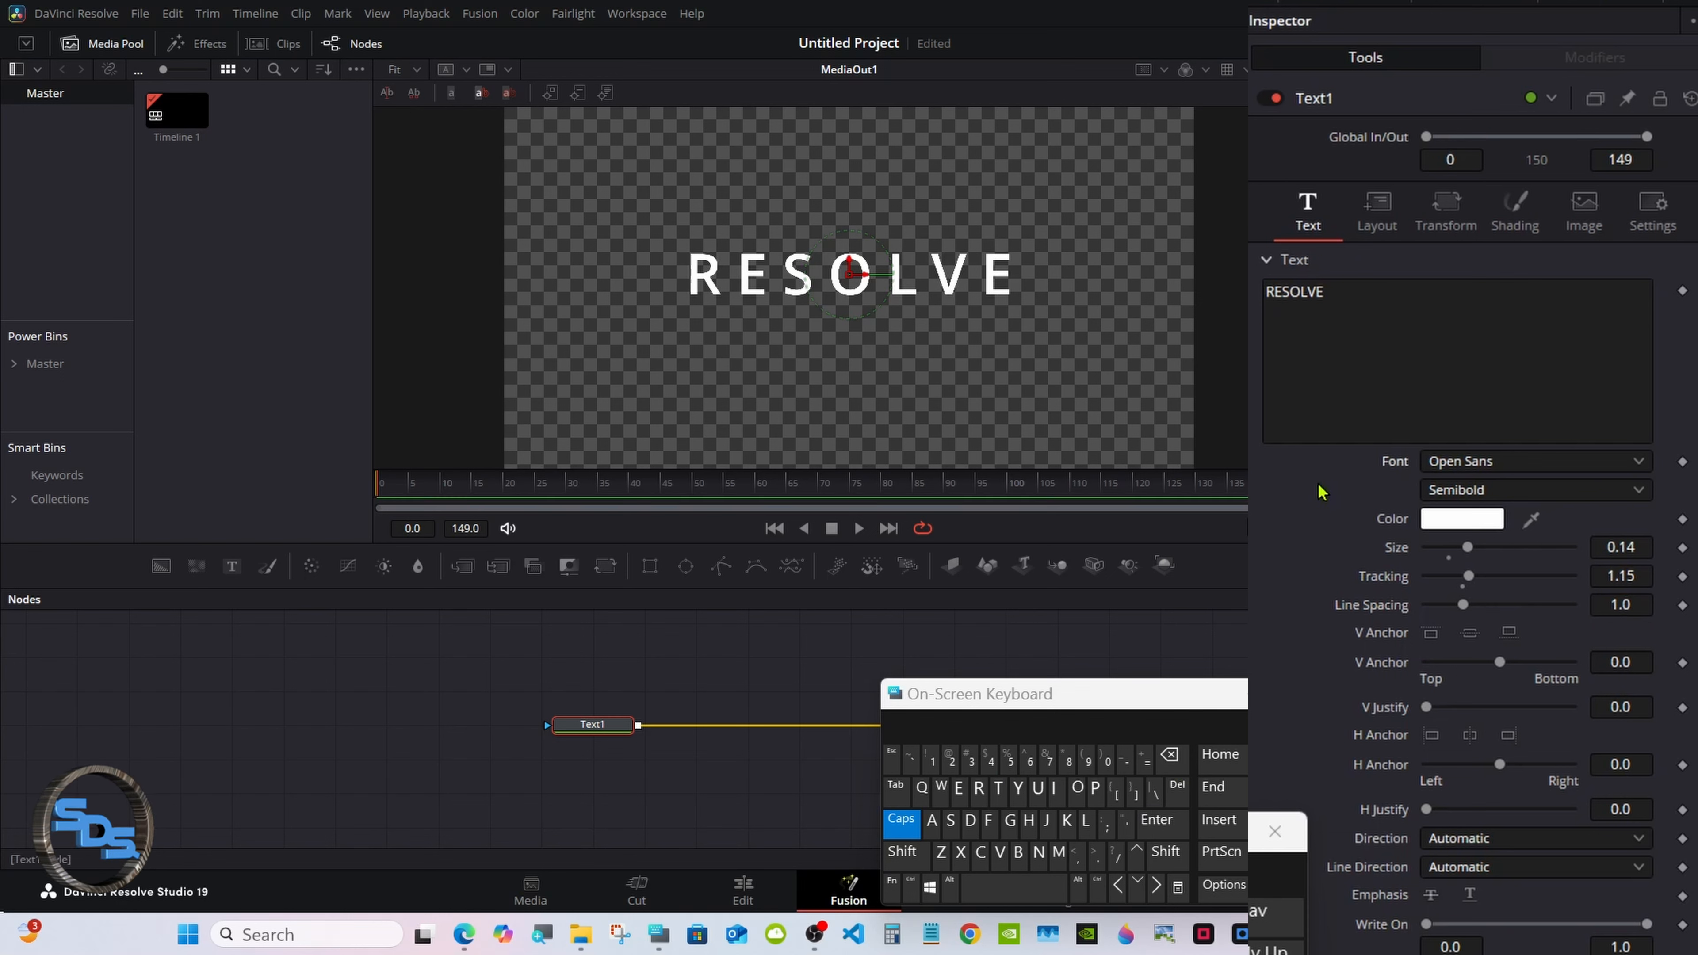
pyautogui.click(1682, 577)
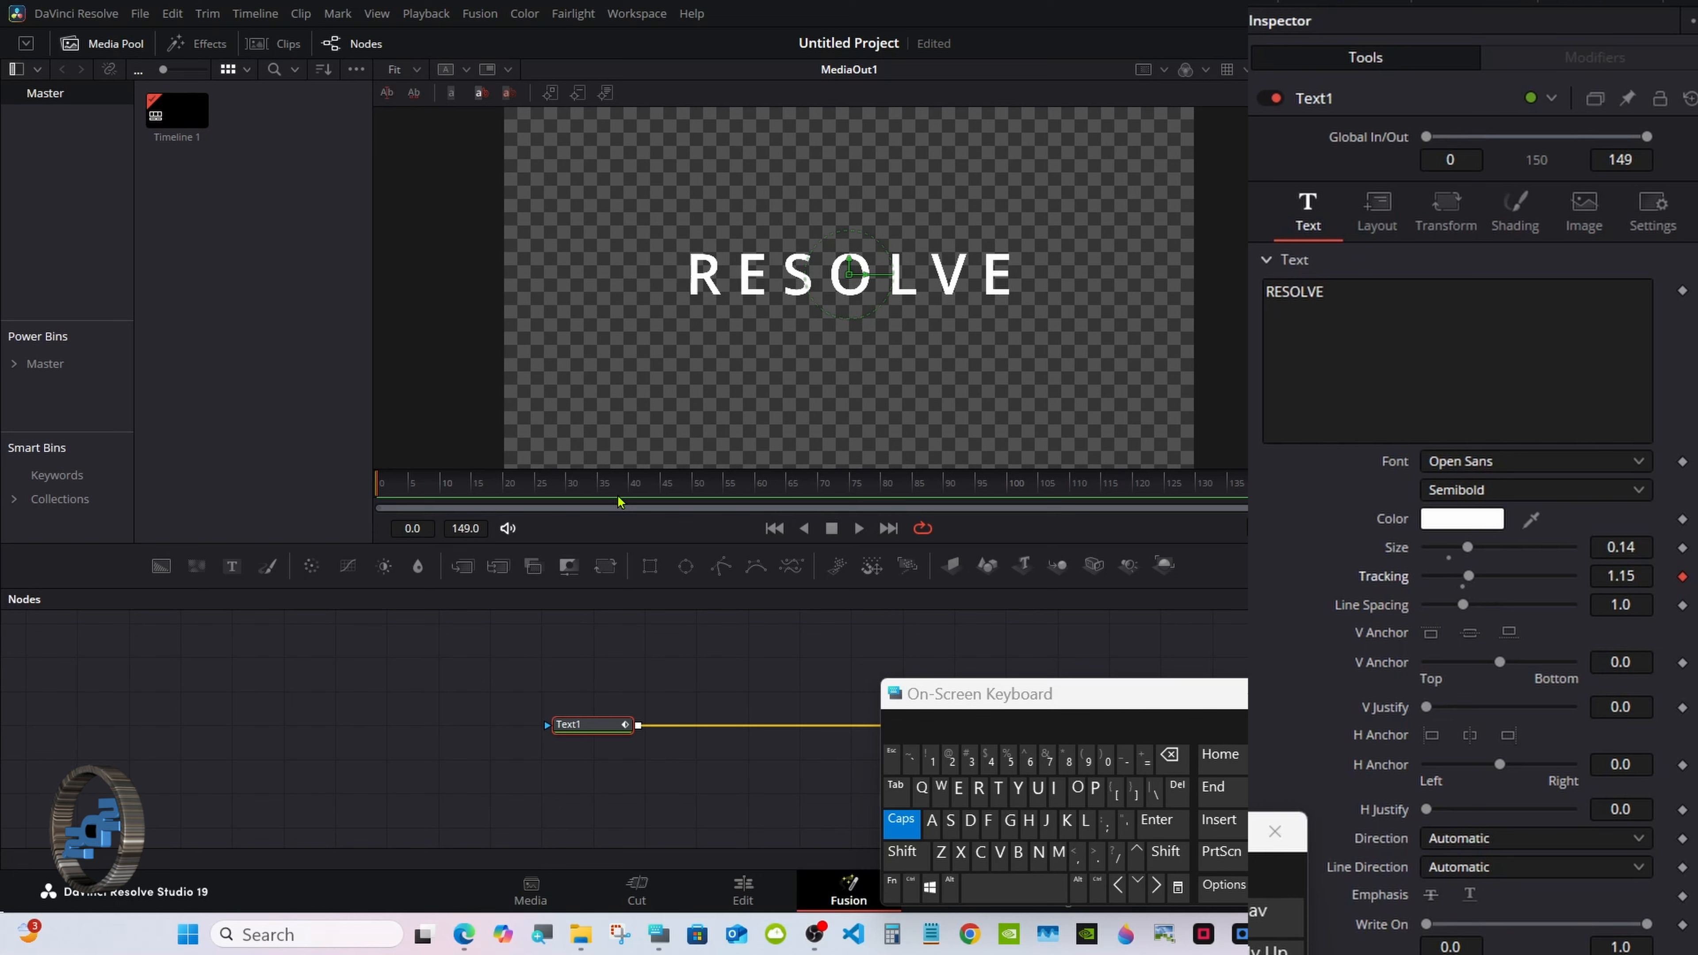
# Set tracking to 1.04 at frame 30 and add a matching keyframe at frame 39.
pyautogui.click(572, 490)
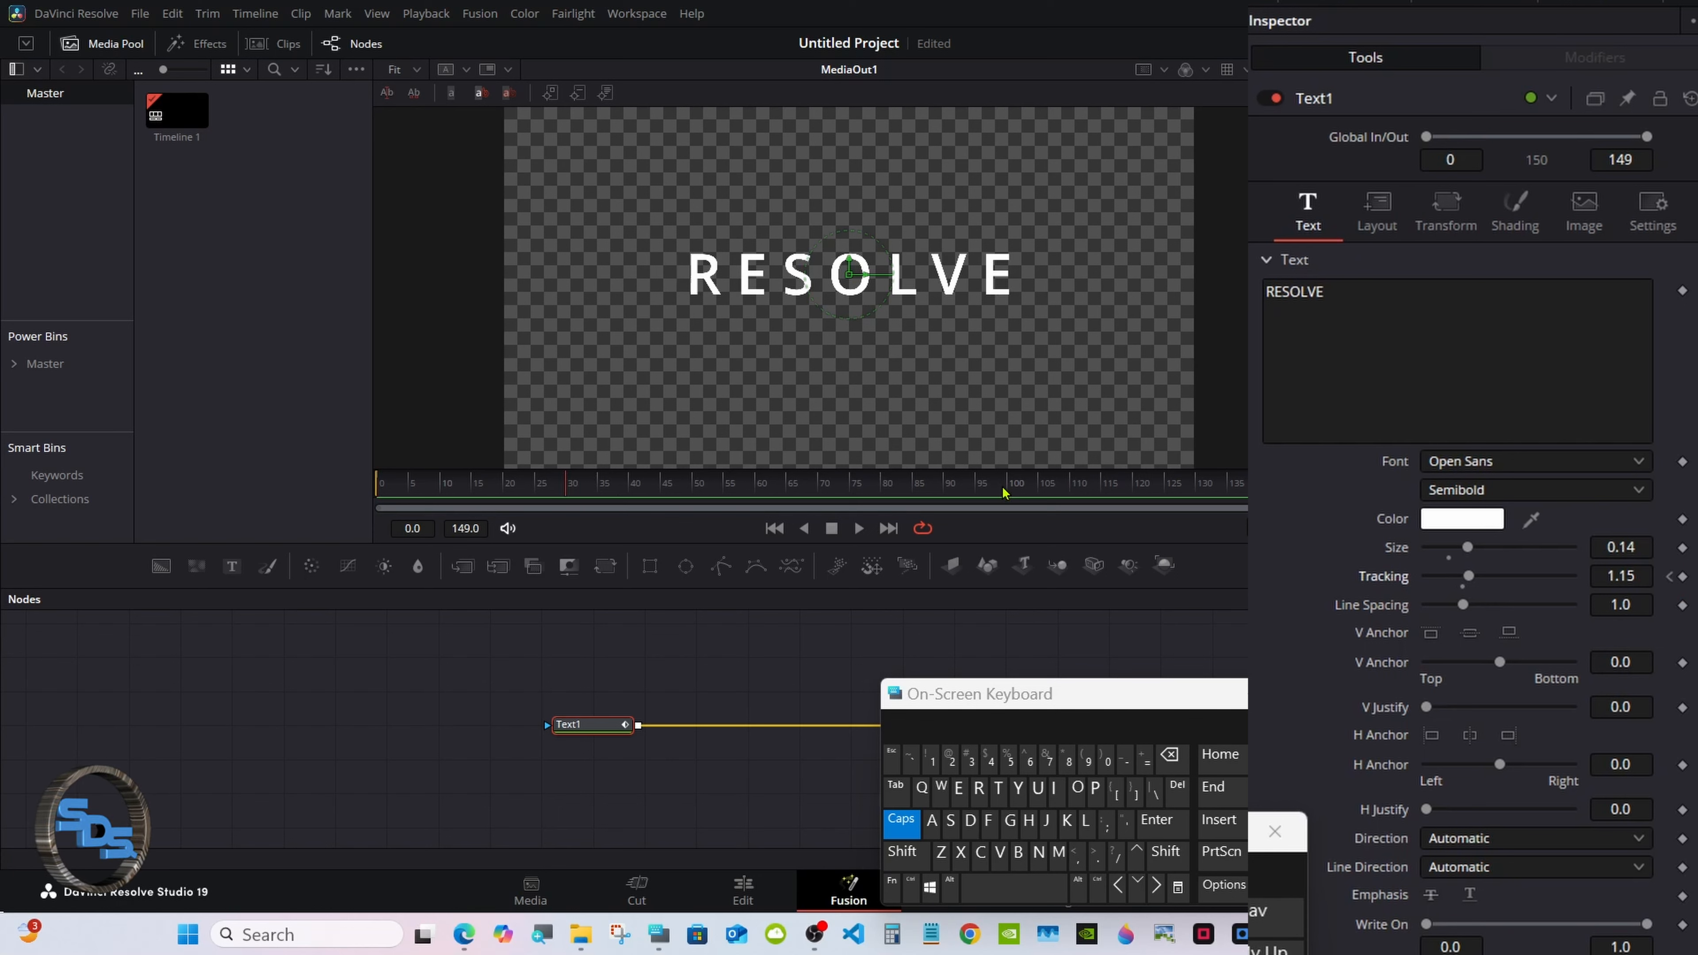
pyautogui.doubleClick(1468, 583)
pyautogui.click(1625, 576)
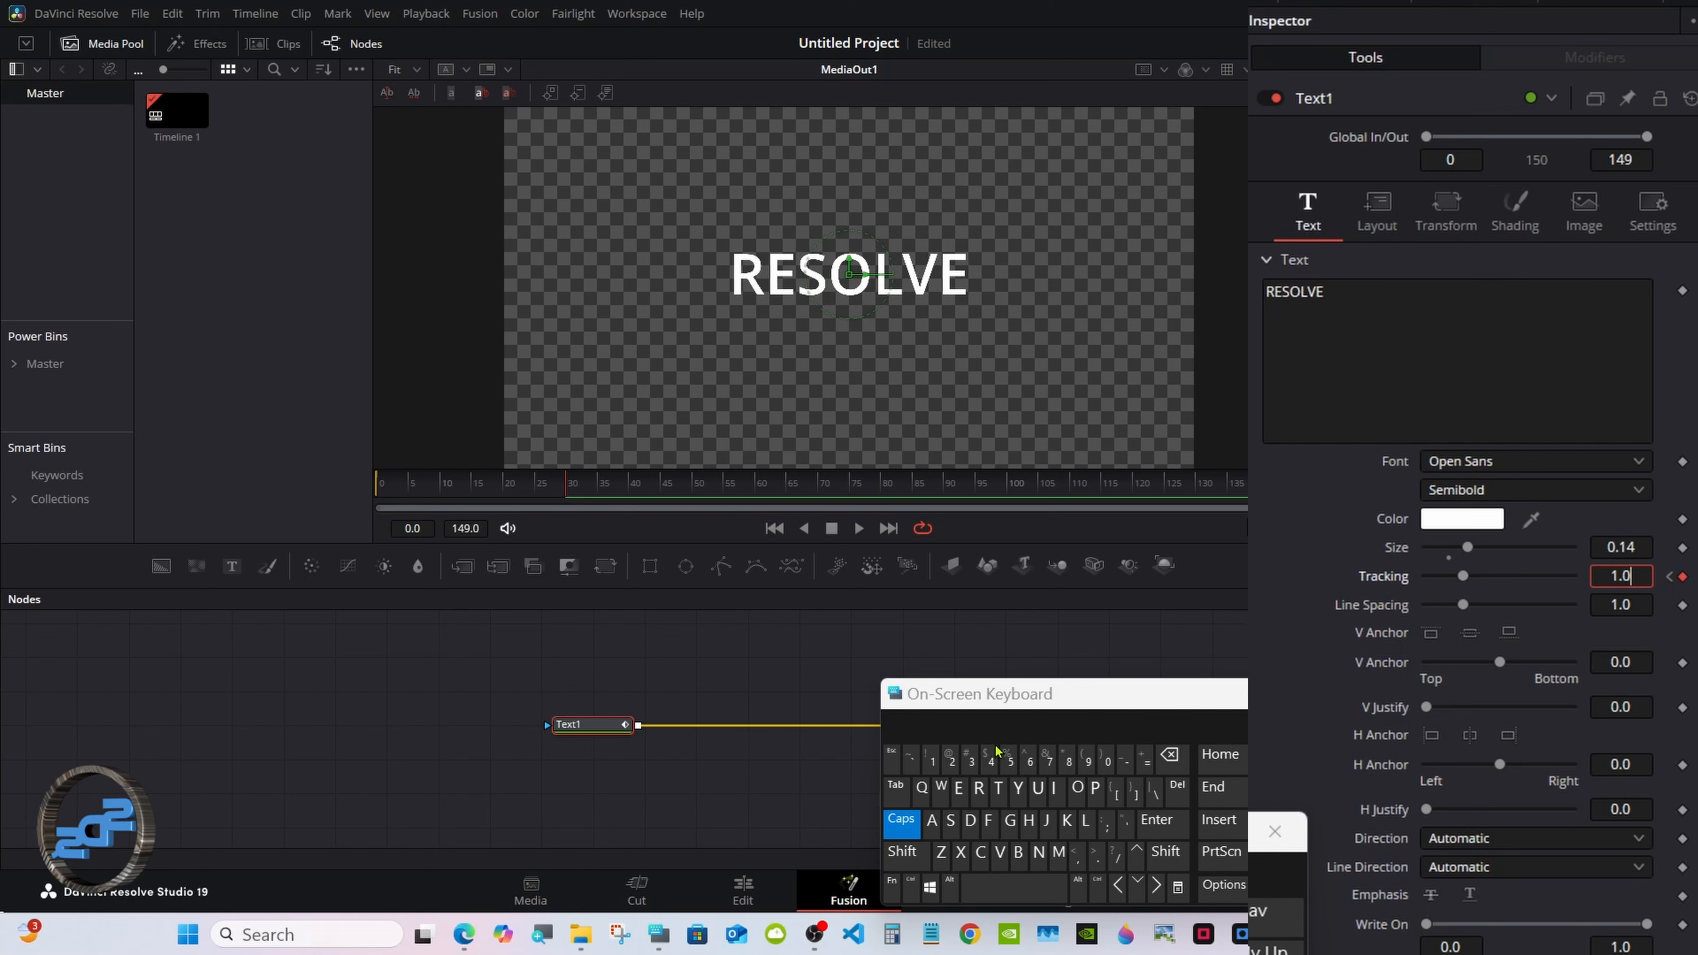
pyautogui.click(991, 759)
pyautogui.click(1156, 819)
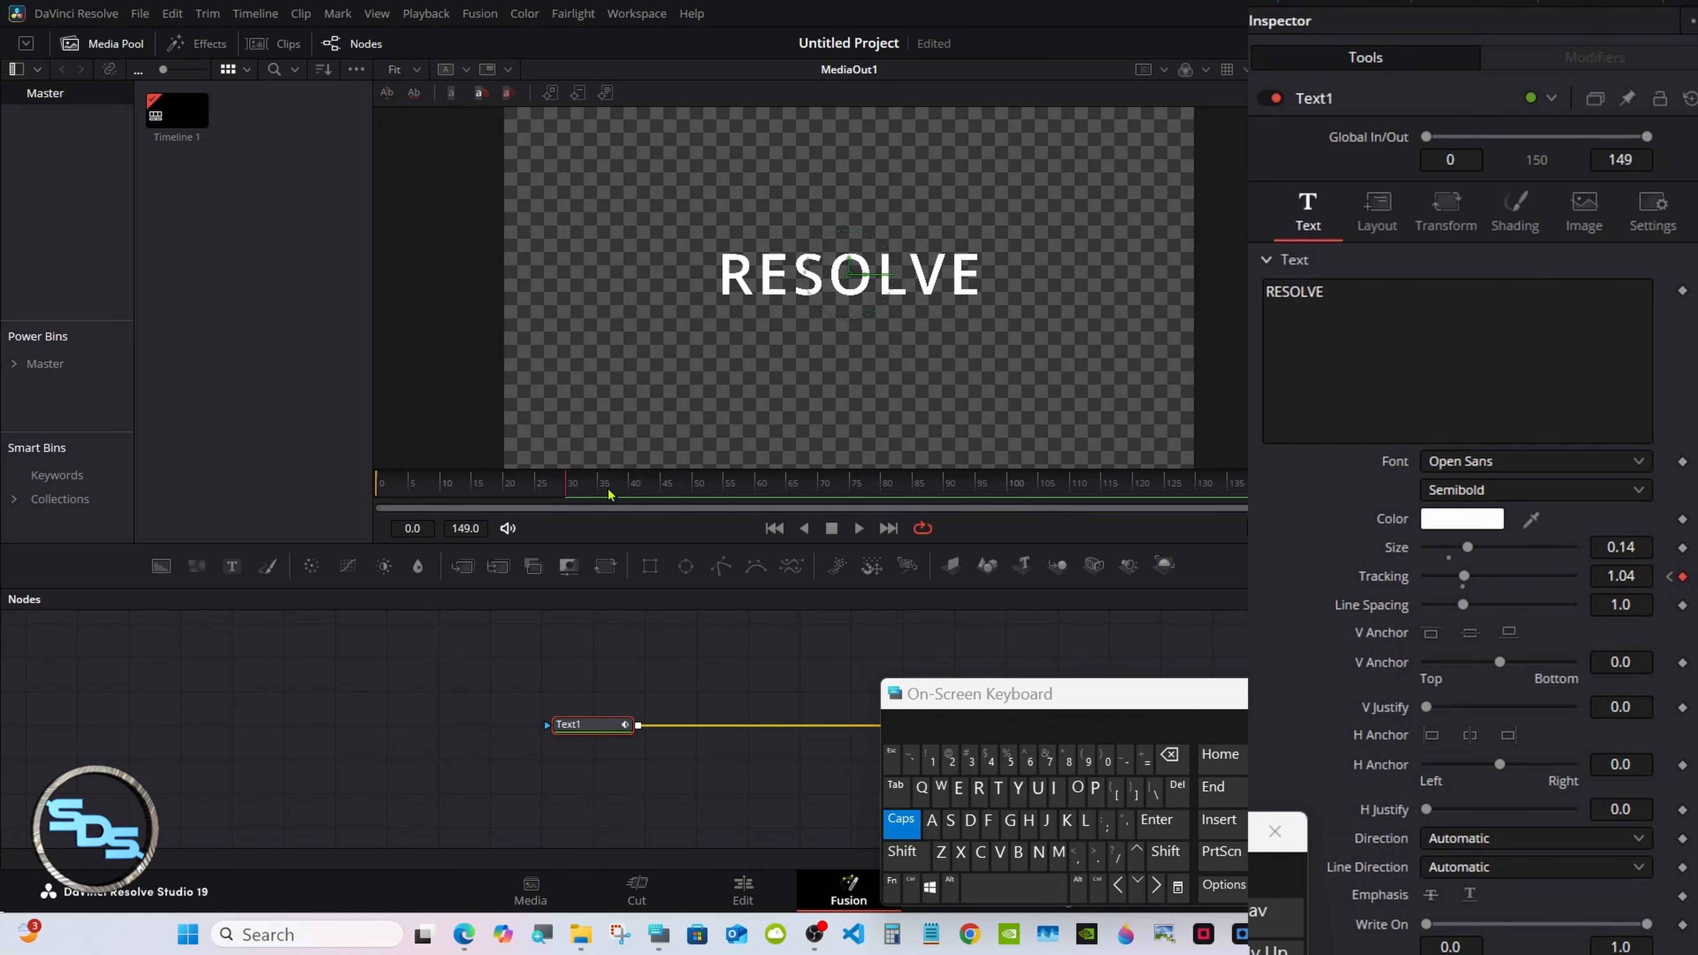
pyautogui.moveTo(609, 494); pyautogui.dragTo(628, 491)
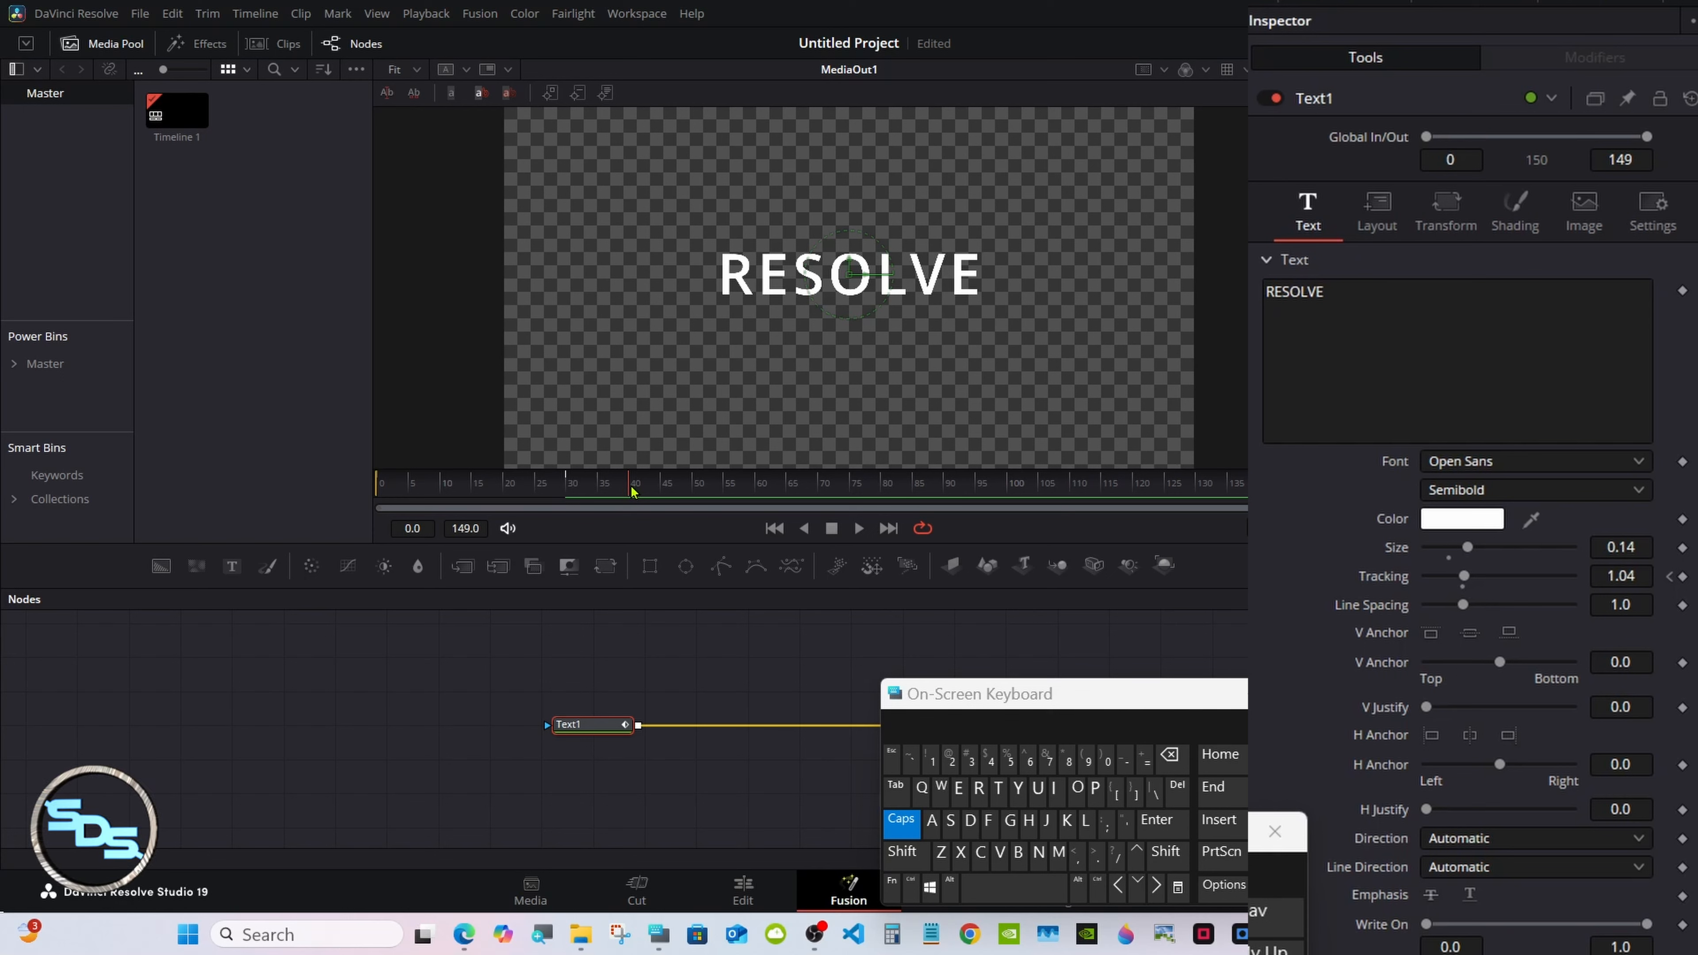
pyautogui.click(1684, 577)
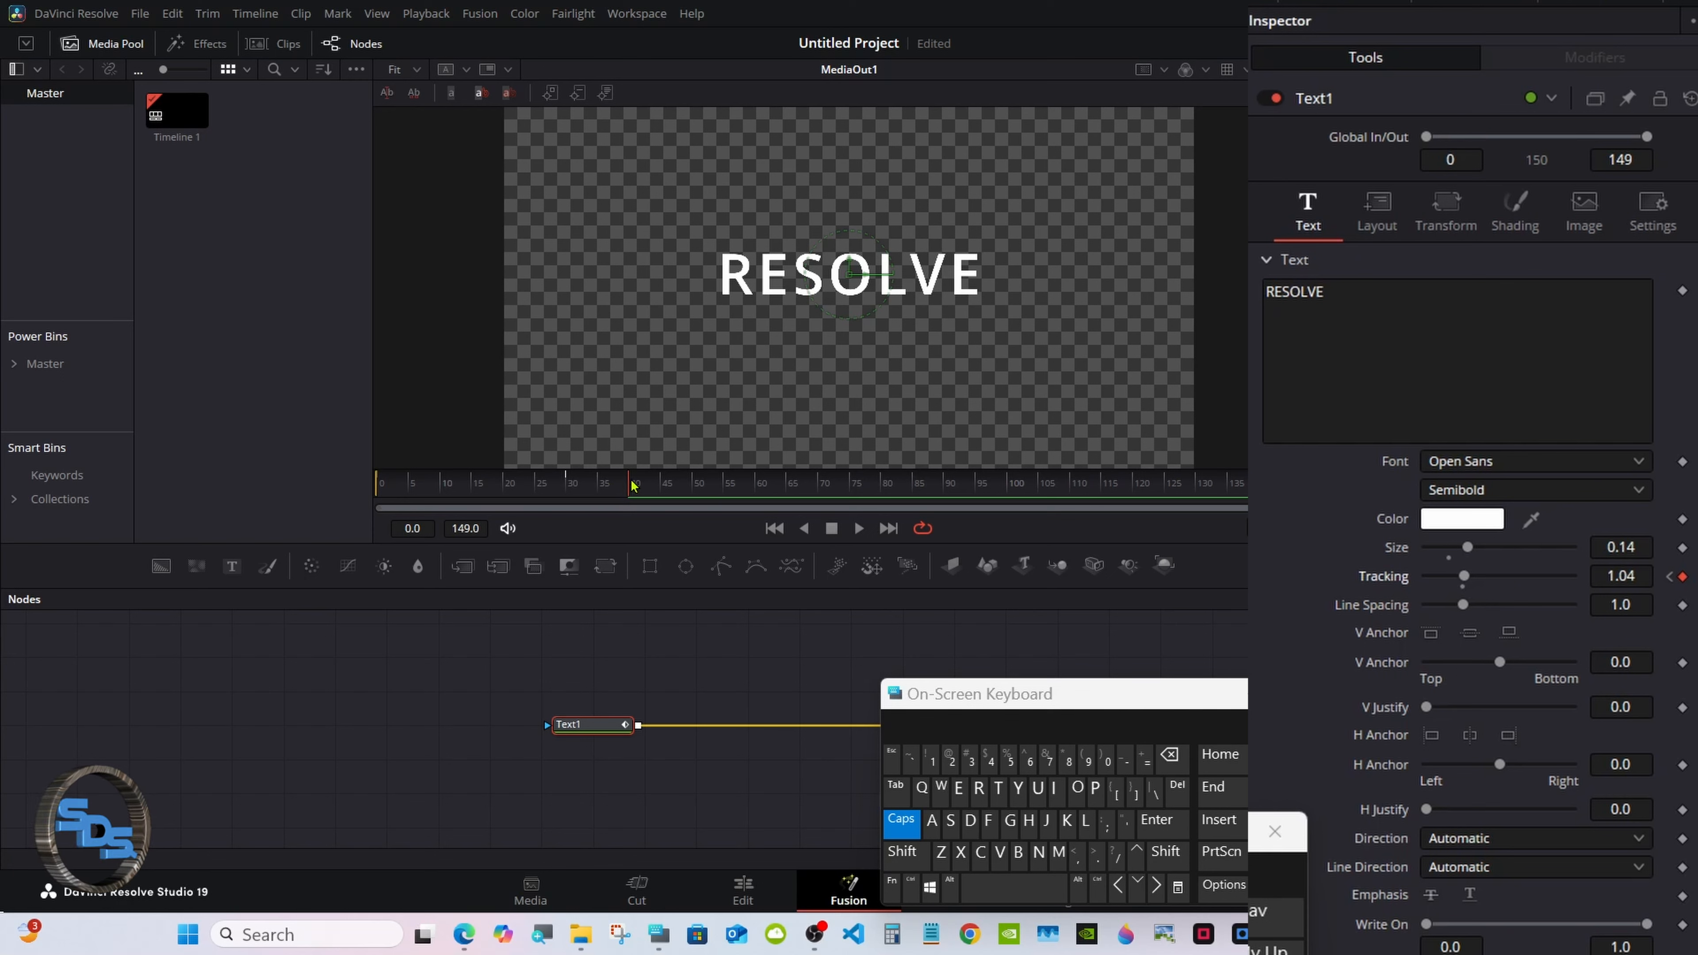
# Set tracking back to 1.15 around frame 65, then scrub back to preview the change.
pyautogui.moveTo(633, 486); pyautogui.dragTo(791, 489)
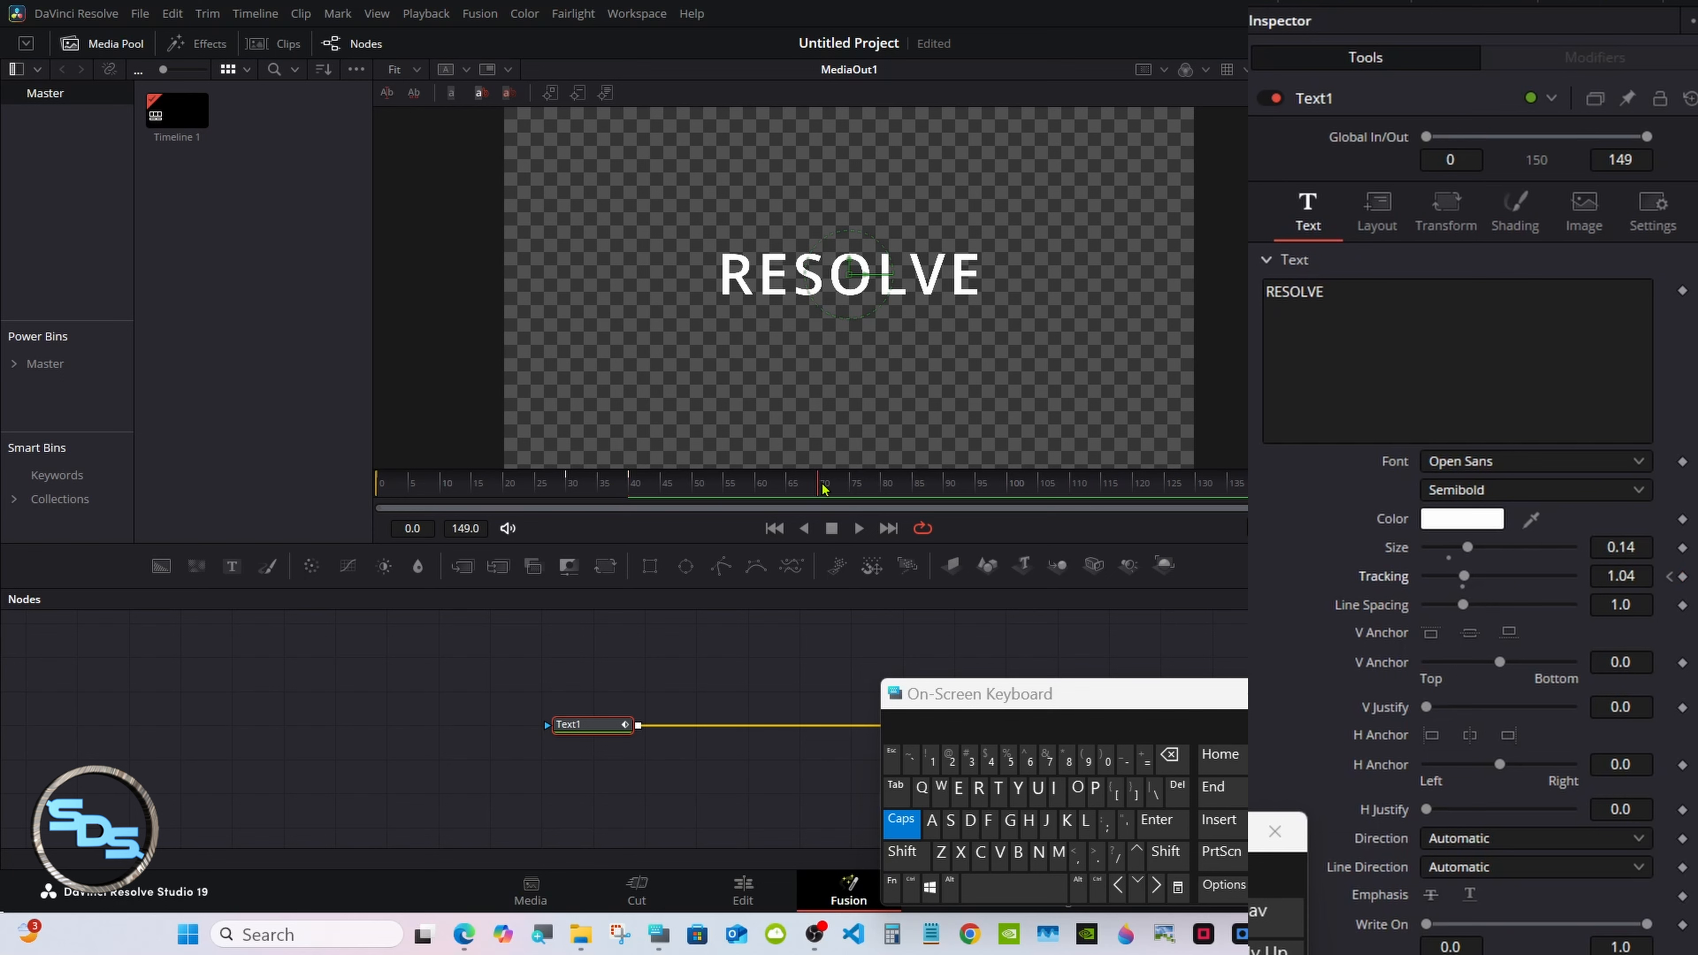
pyautogui.click(1636, 575)
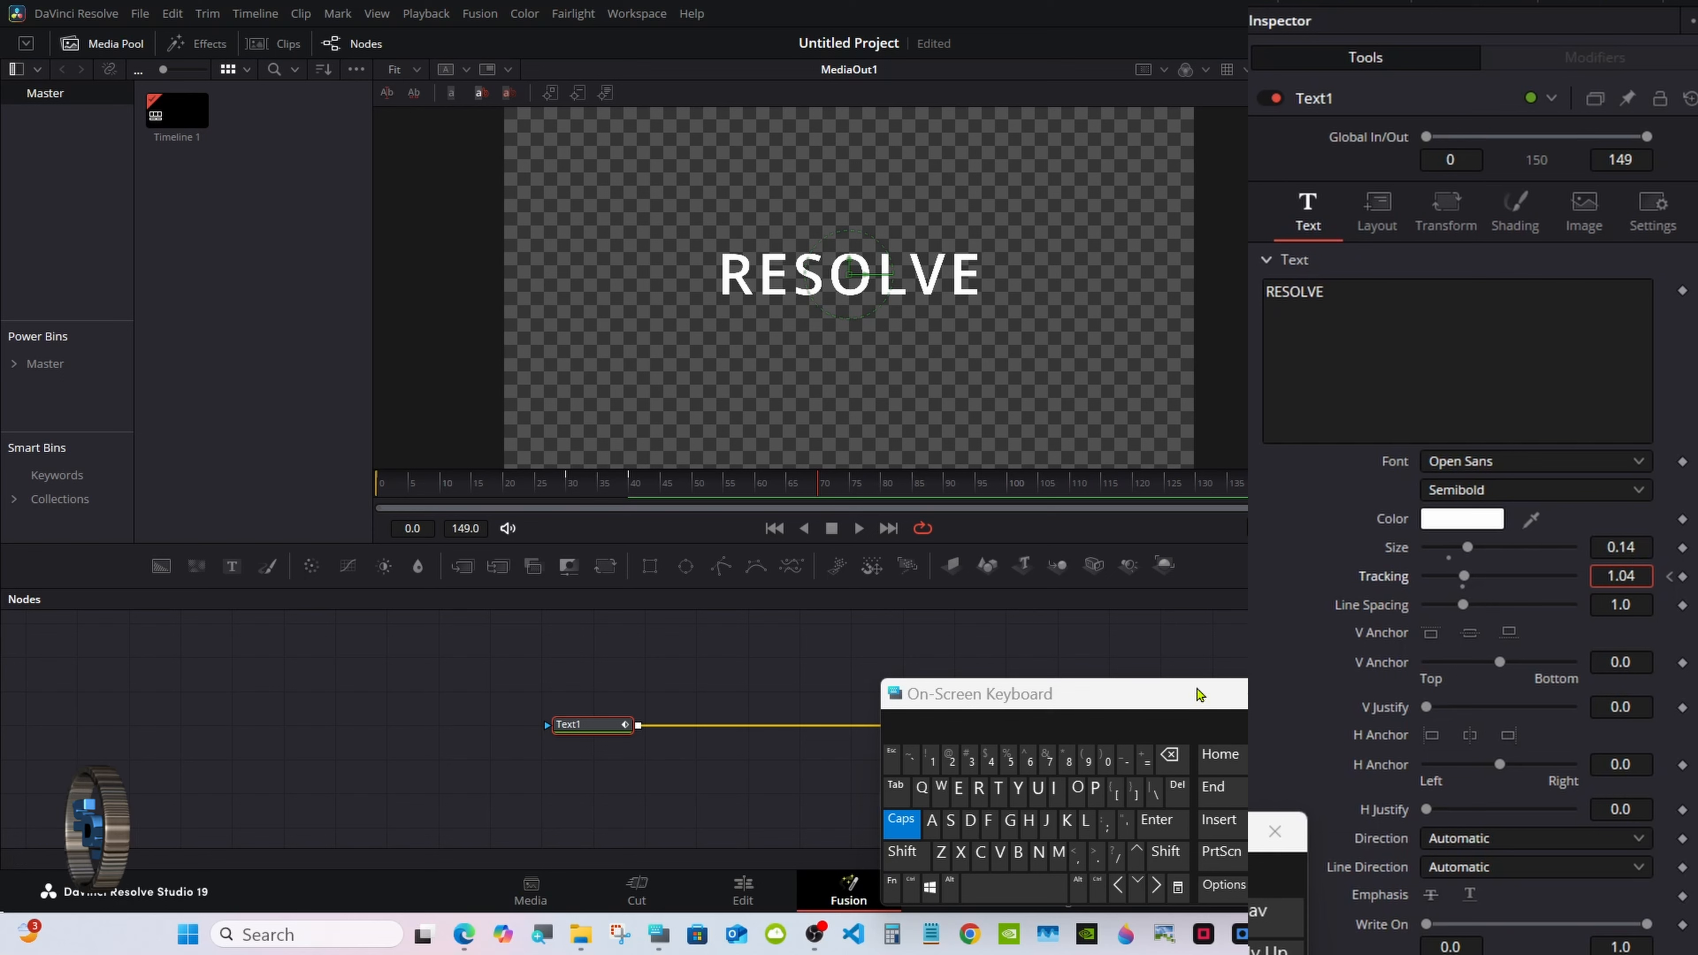
pyautogui.click(1170, 756)
pyautogui.click(1170, 756)
pyautogui.click(931, 759)
pyautogui.click(1009, 759)
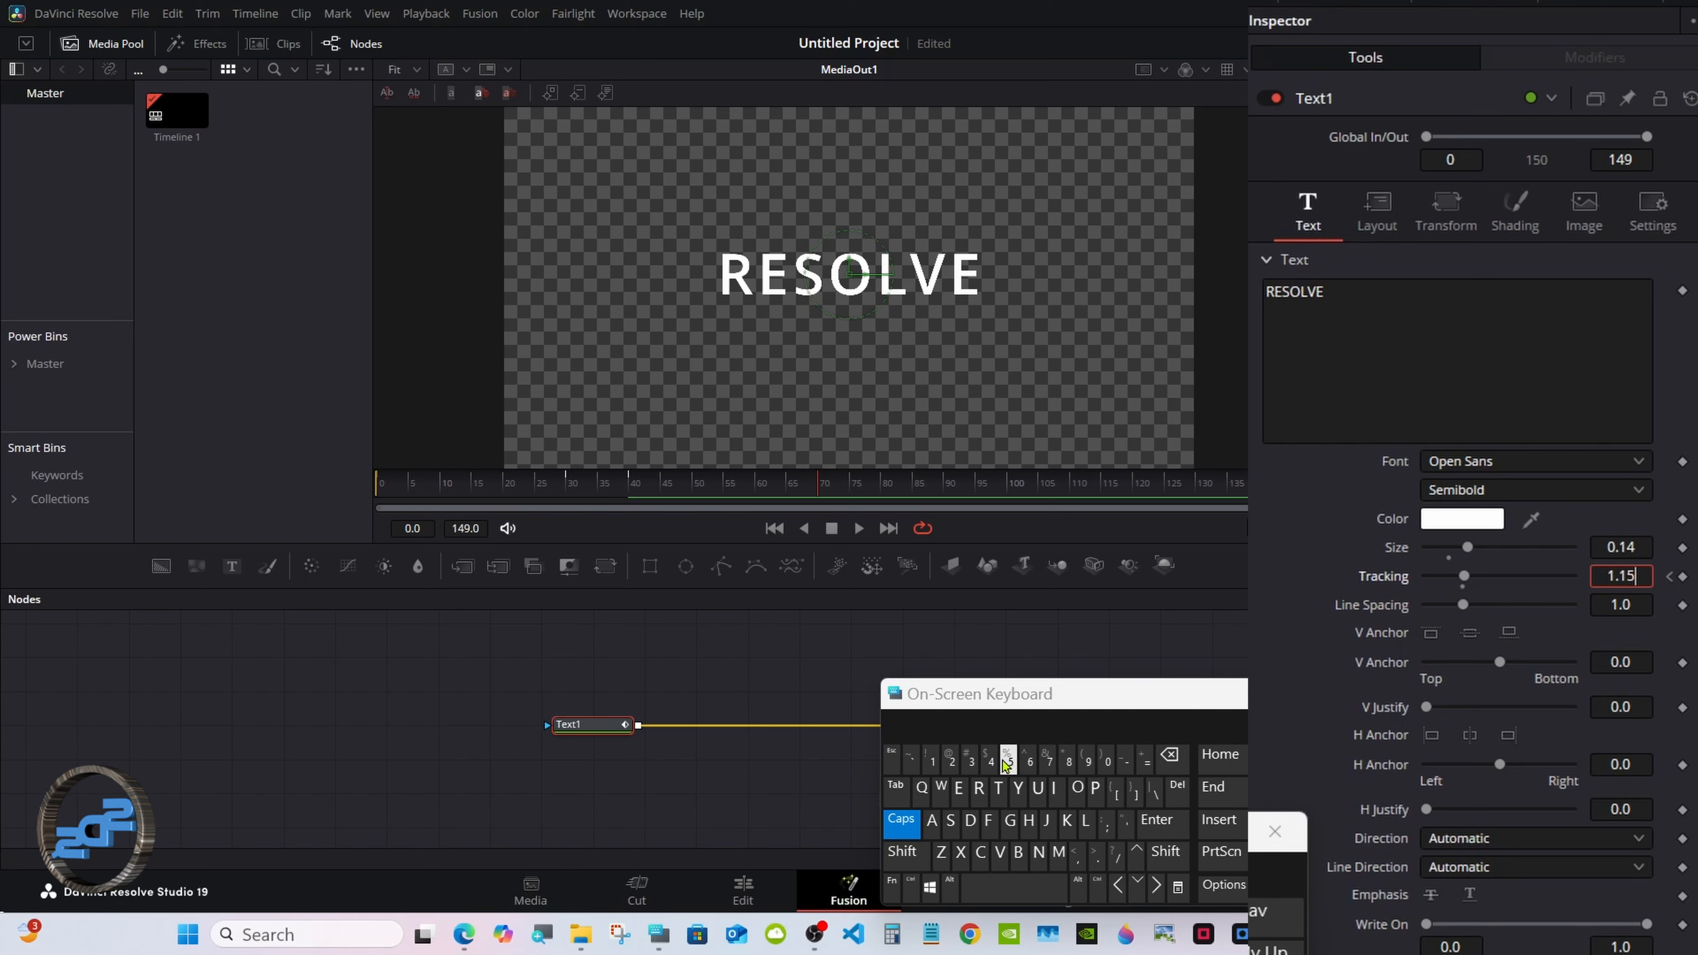
pyautogui.click(1156, 821)
pyautogui.click(775, 486)
pyautogui.moveTo(775, 490); pyautogui.dragTo(573, 486)
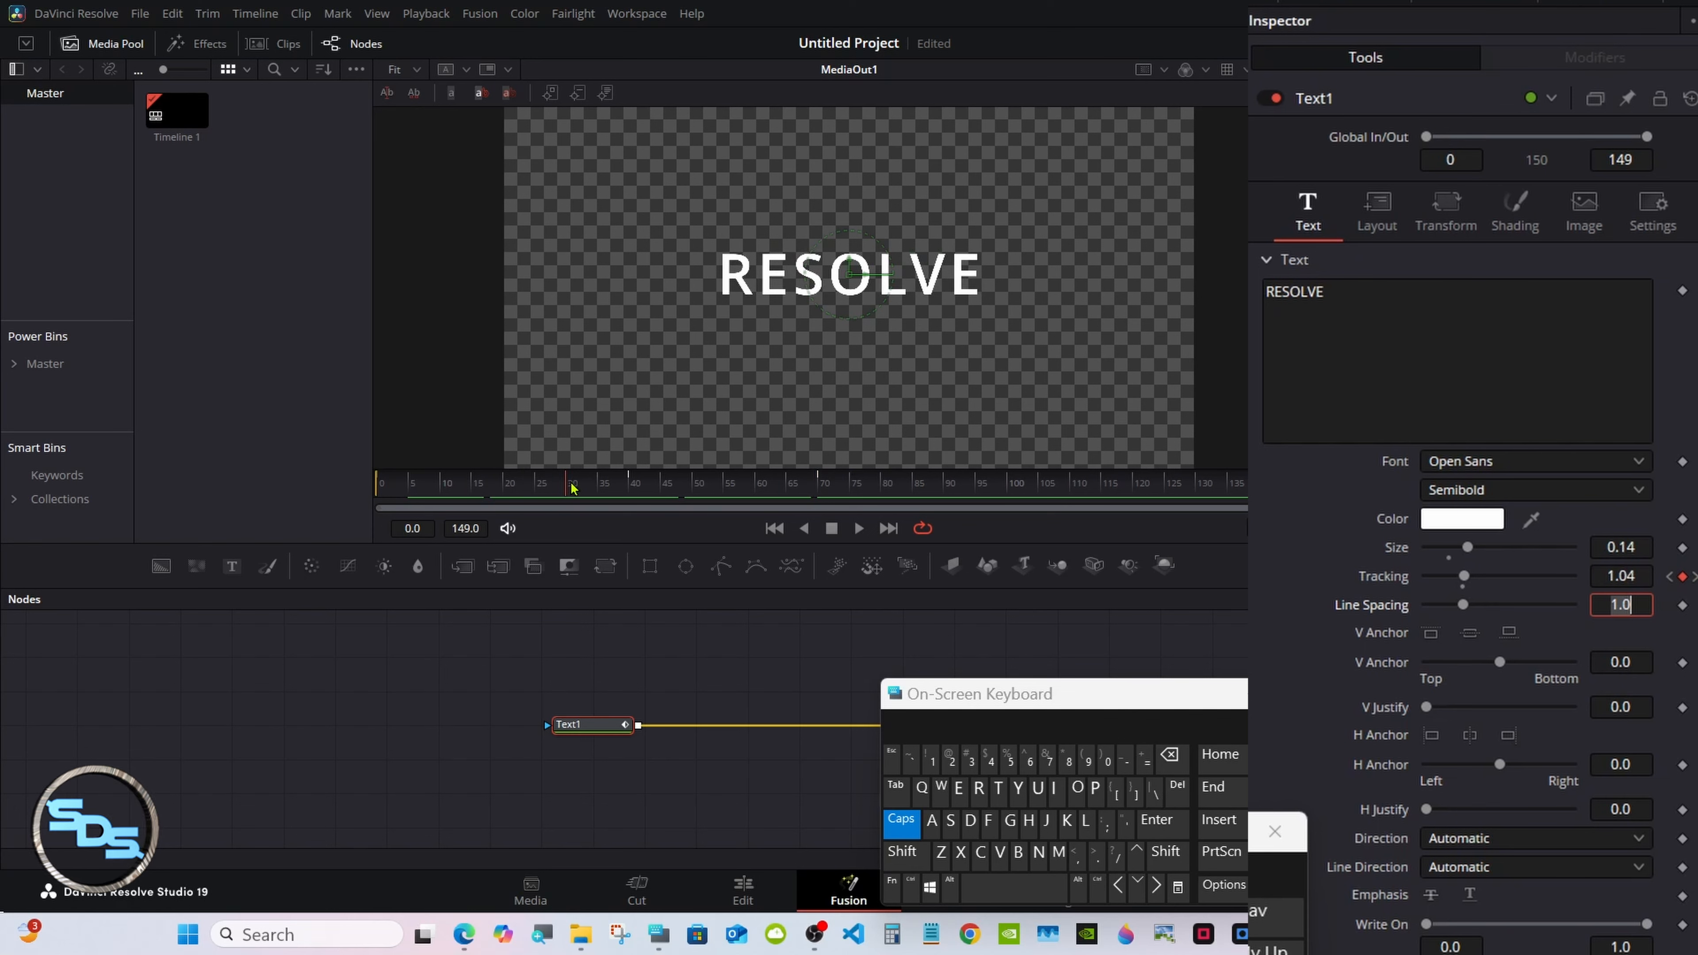
pyautogui.moveTo(923, 693); pyautogui.dragTo(1094, 696)
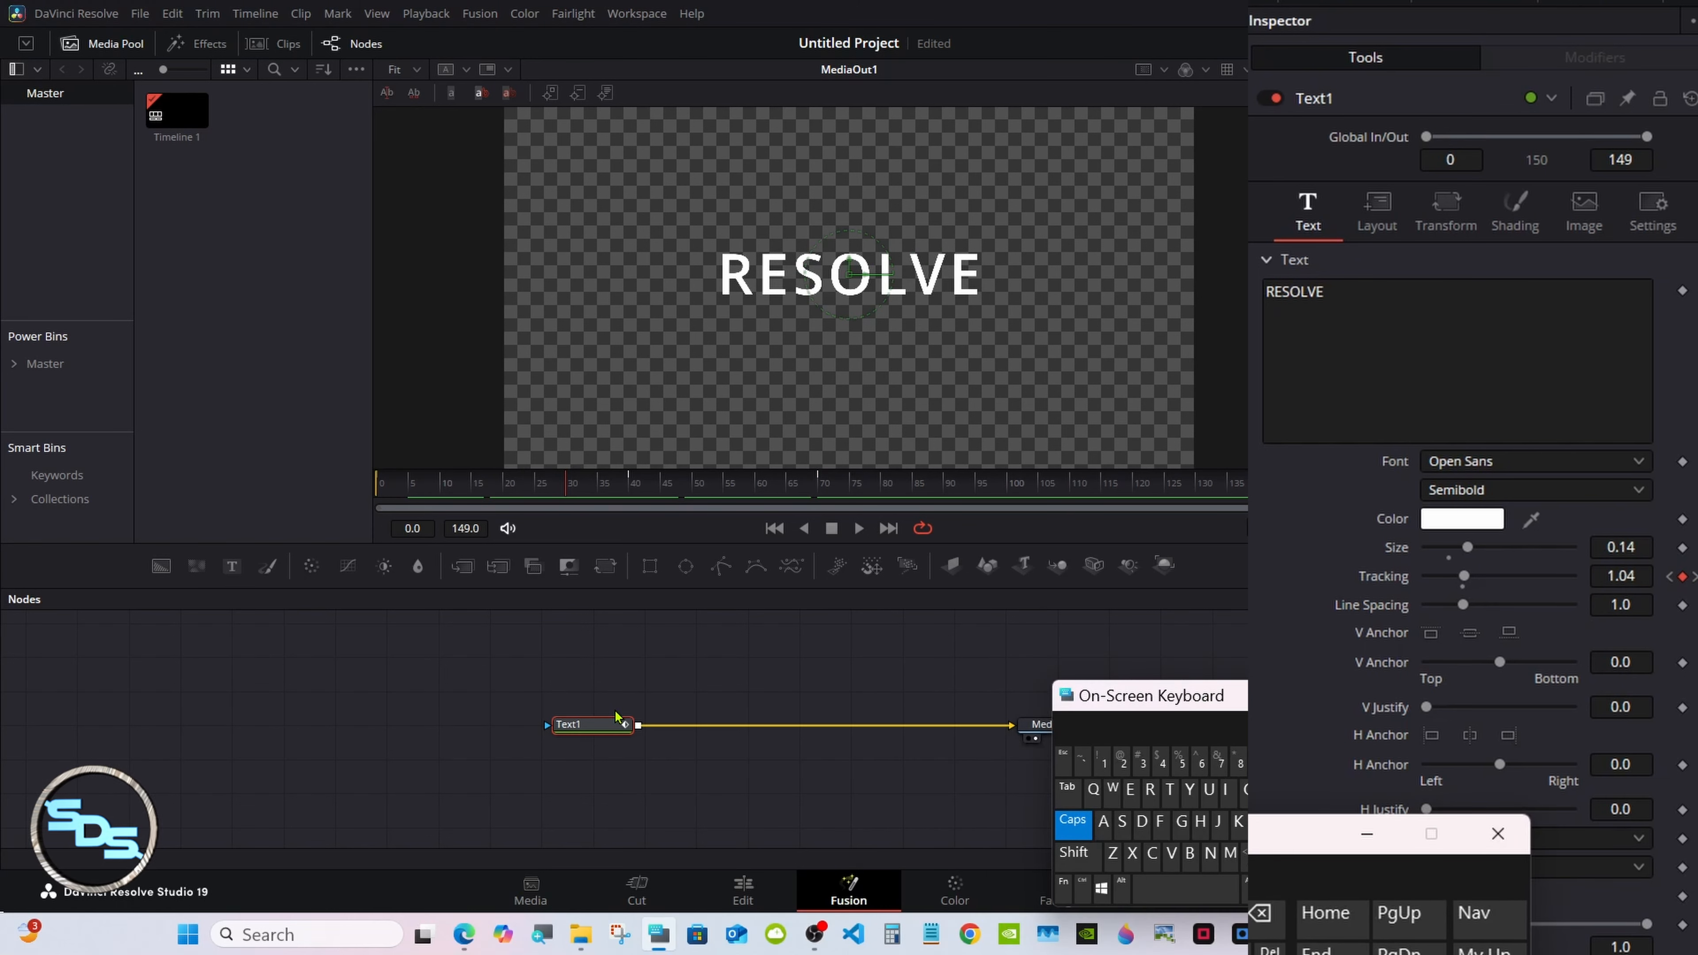
# Add a Blur node after the text and reselect Text1.
pyautogui.click(419, 567)
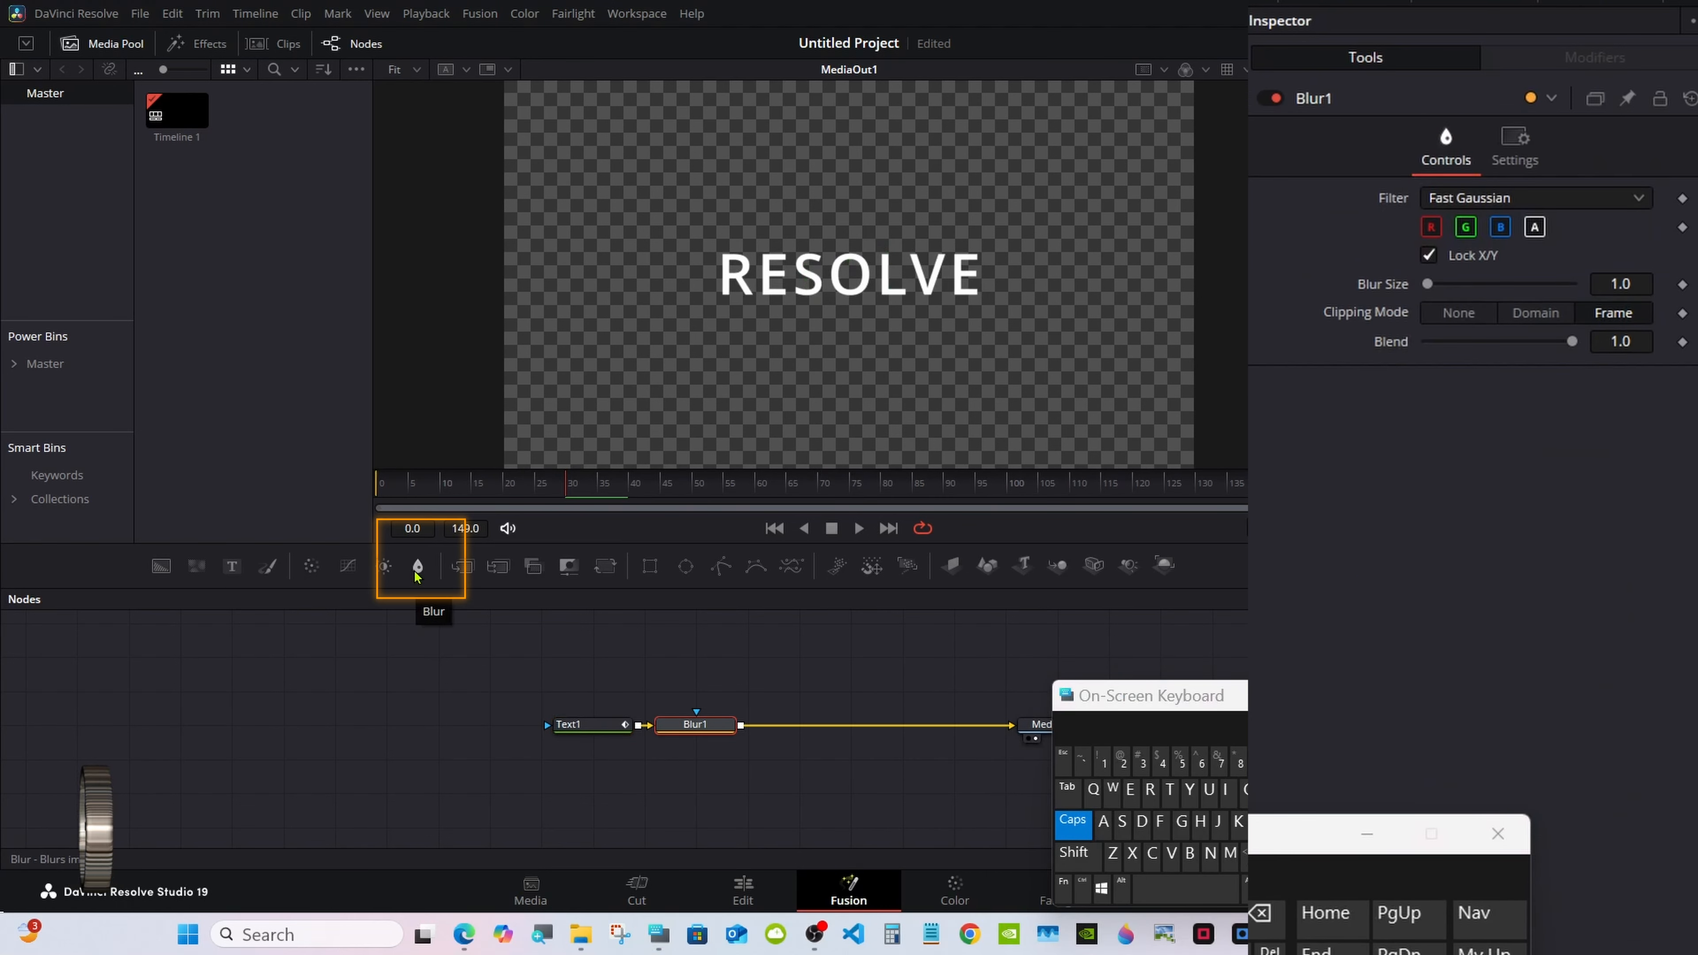
pyautogui.moveTo(695, 725); pyautogui.dragTo(747, 724)
pyautogui.click(569, 724)
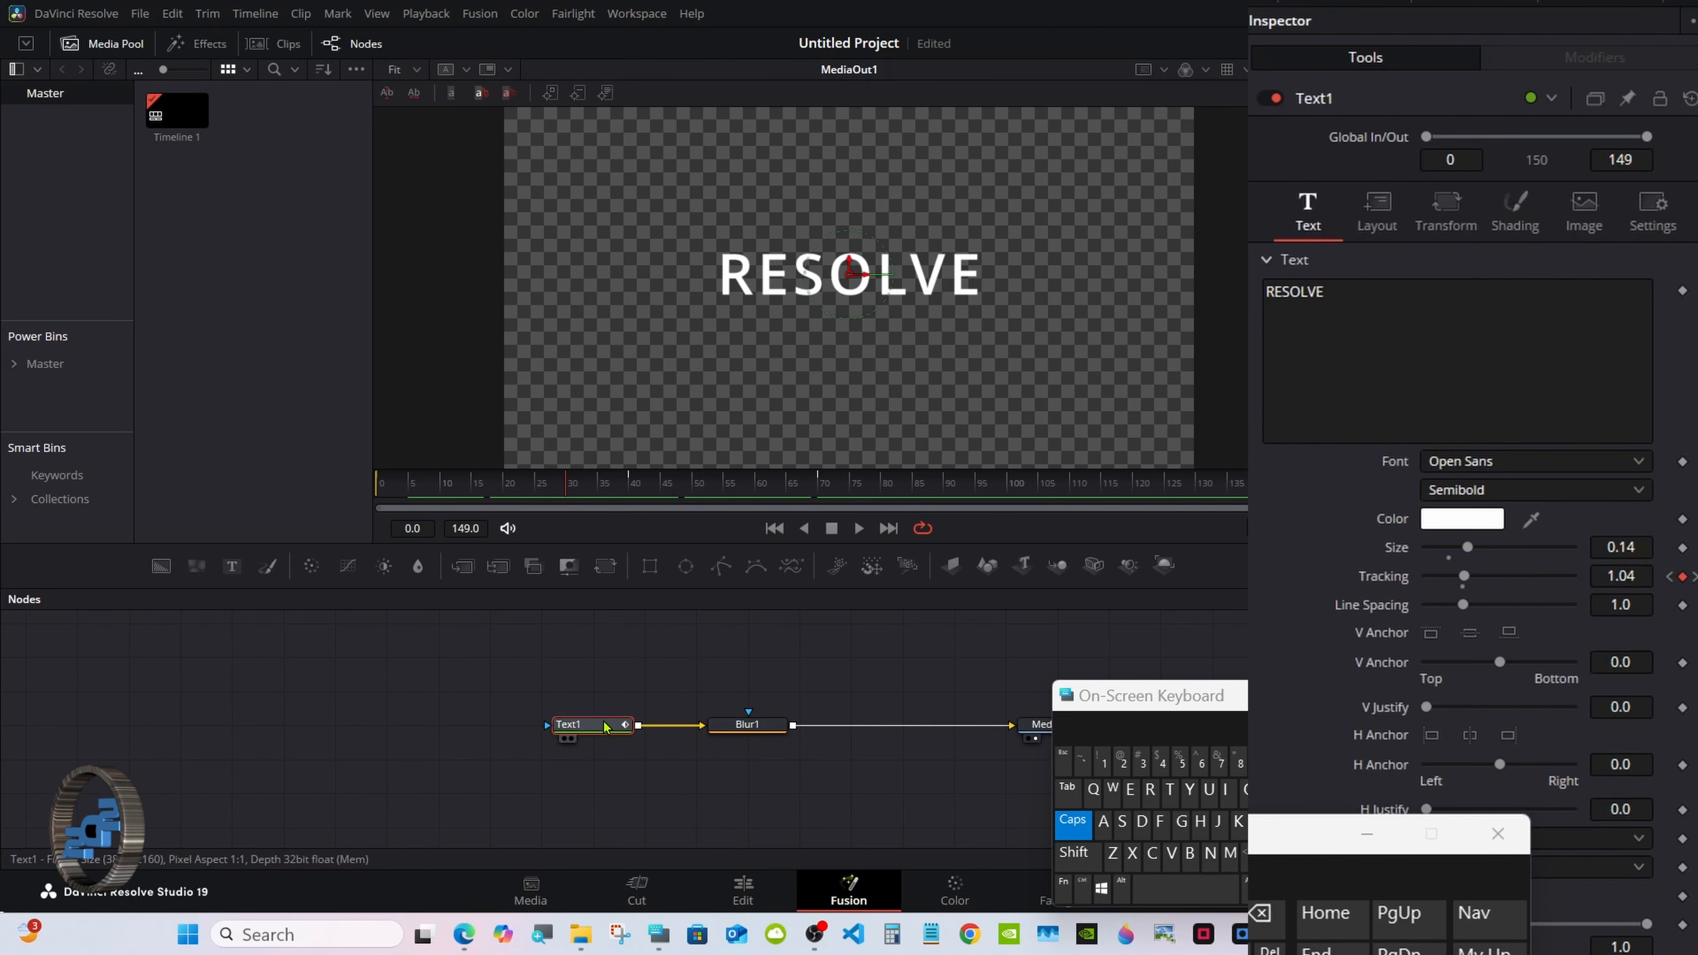
# In Shading, keyframe the text's opacity at 0.0 on frame 0.
pyautogui.moveTo(567, 490); pyautogui.dragTo(560, 489)
pyautogui.moveTo(1133, 696); pyautogui.dragTo(1106, 705)
pyautogui.click(1515, 214)
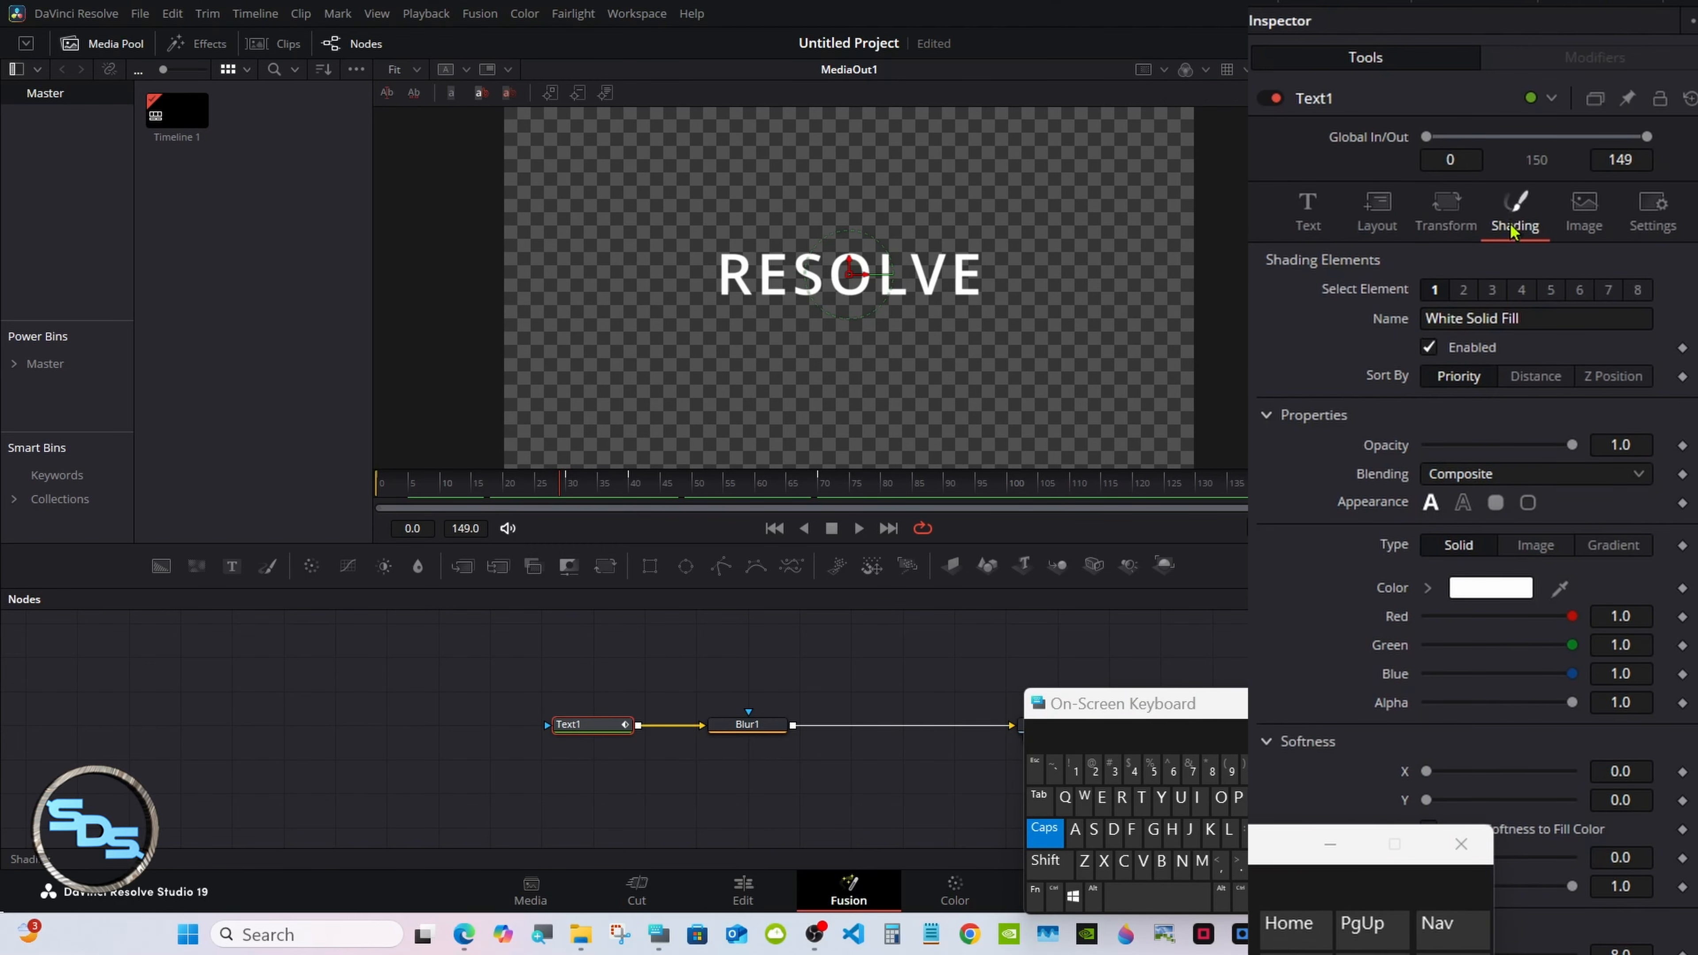
pyautogui.moveTo(562, 488); pyautogui.dragTo(345, 494)
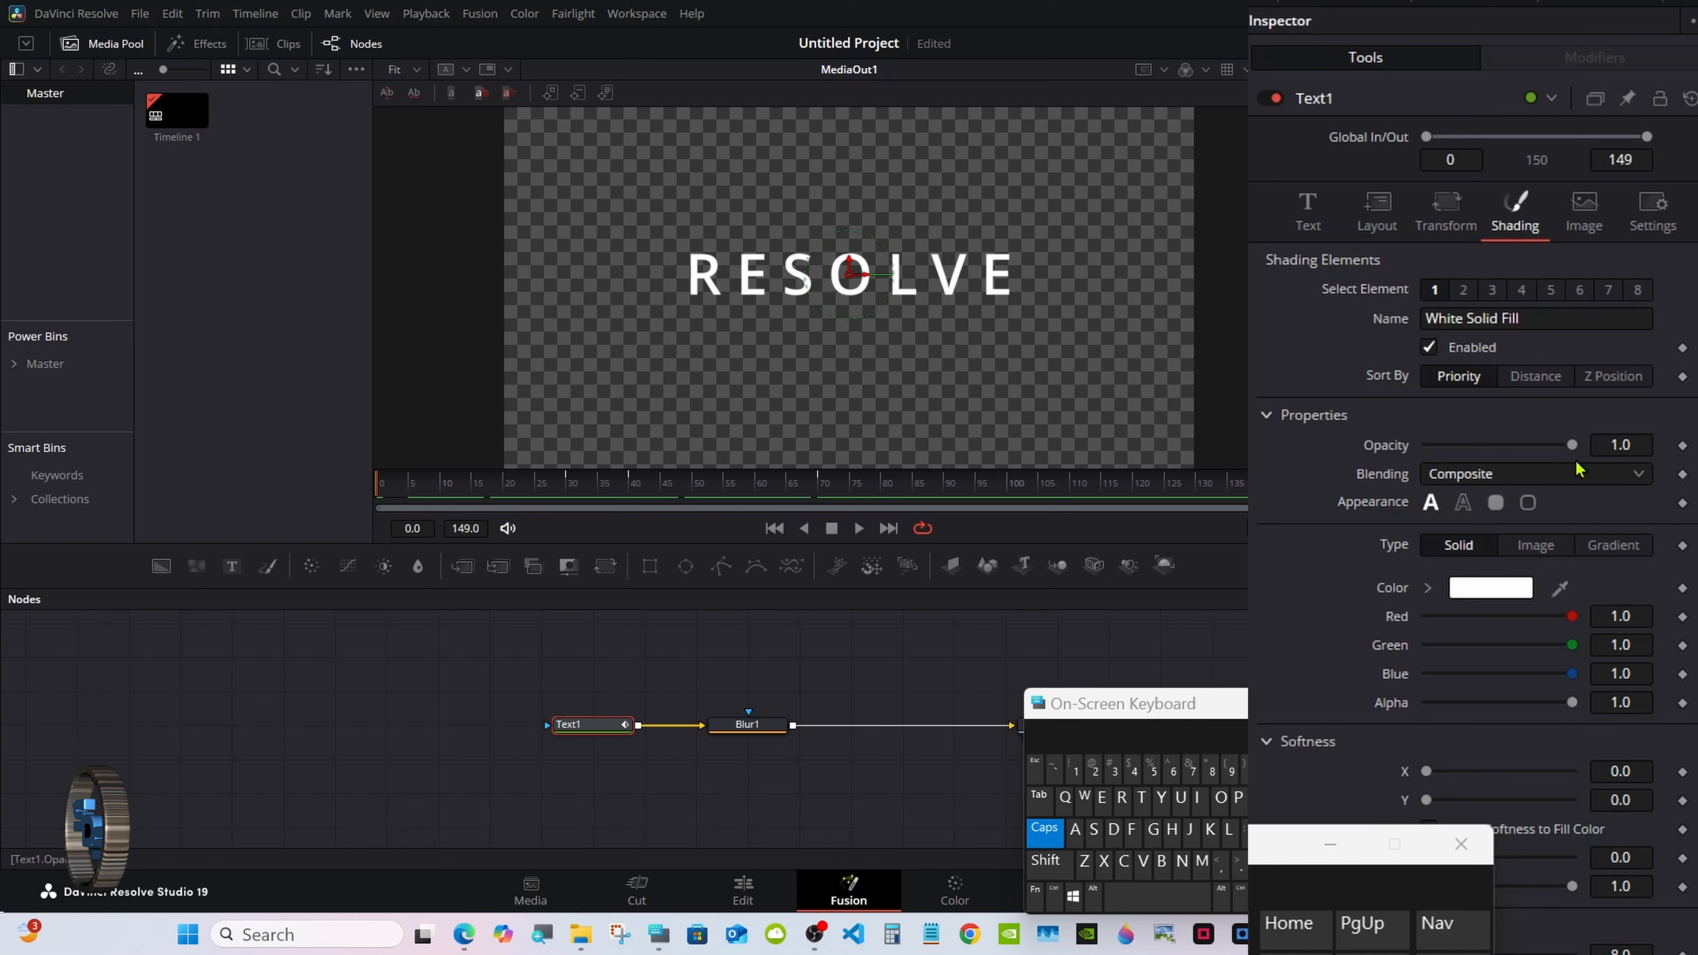
pyautogui.moveTo(1567, 445); pyautogui.dragTo(1390, 449)
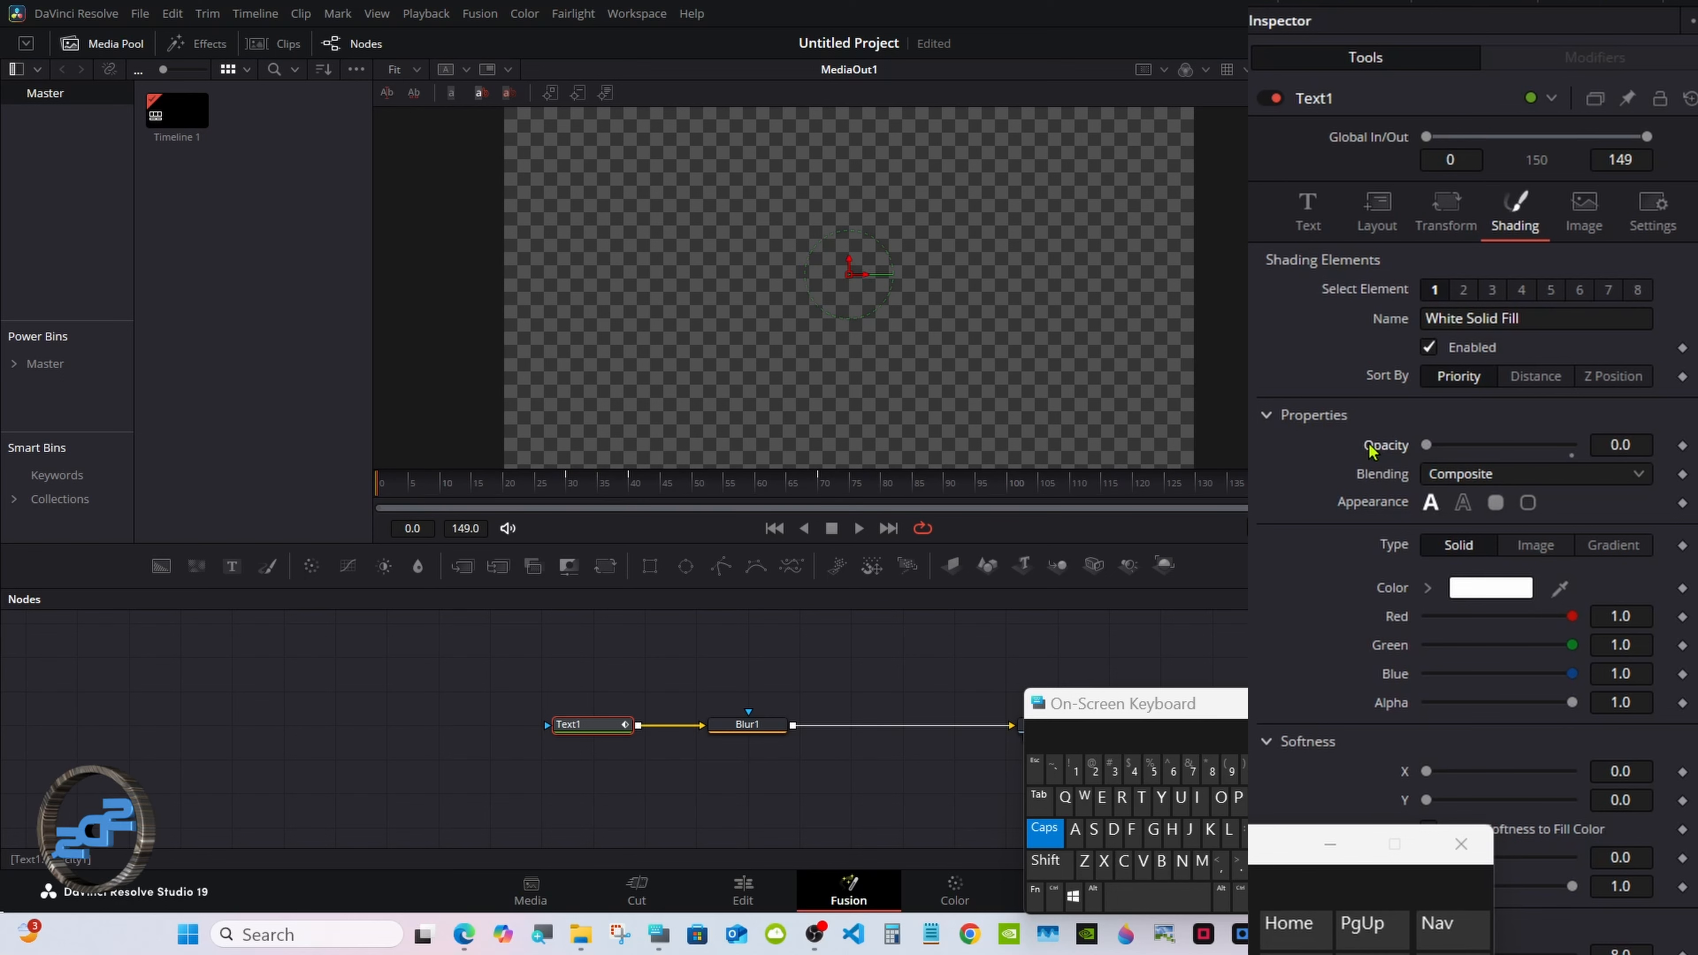
pyautogui.click(1683, 445)
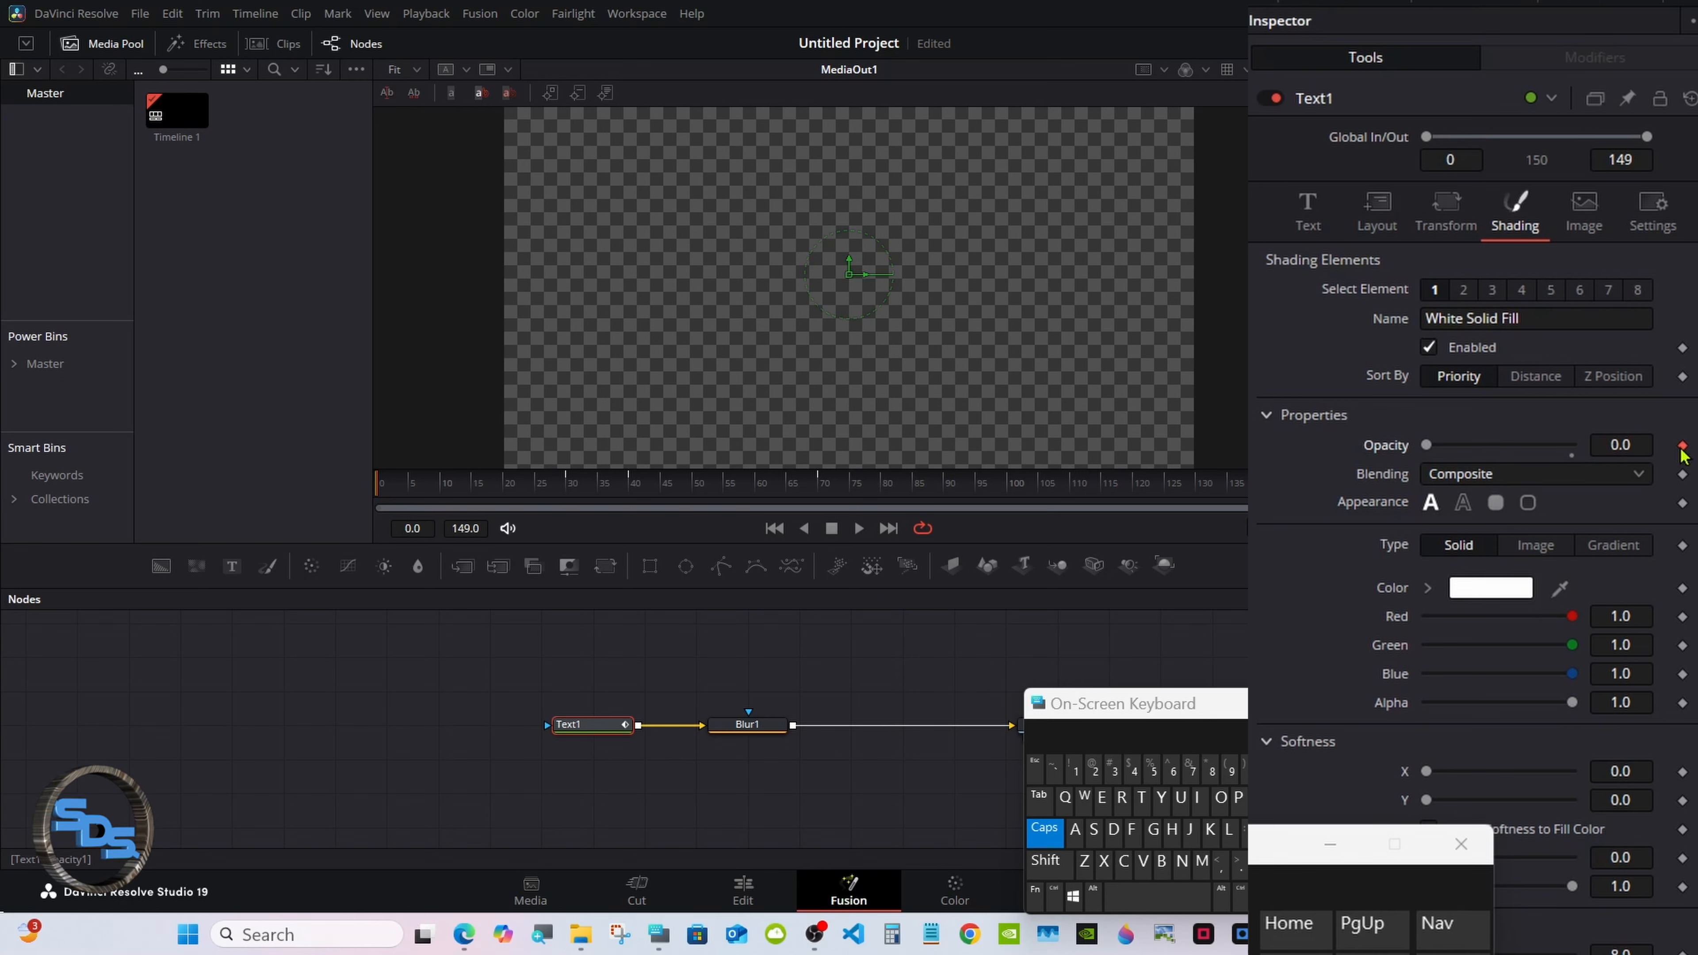
# Keyframe opacity 1.0 around frames 29–39, fade to 0.0 at frame 70, and review from frame 0.
pyautogui.moveTo(532, 488); pyautogui.dragTo(566, 488)
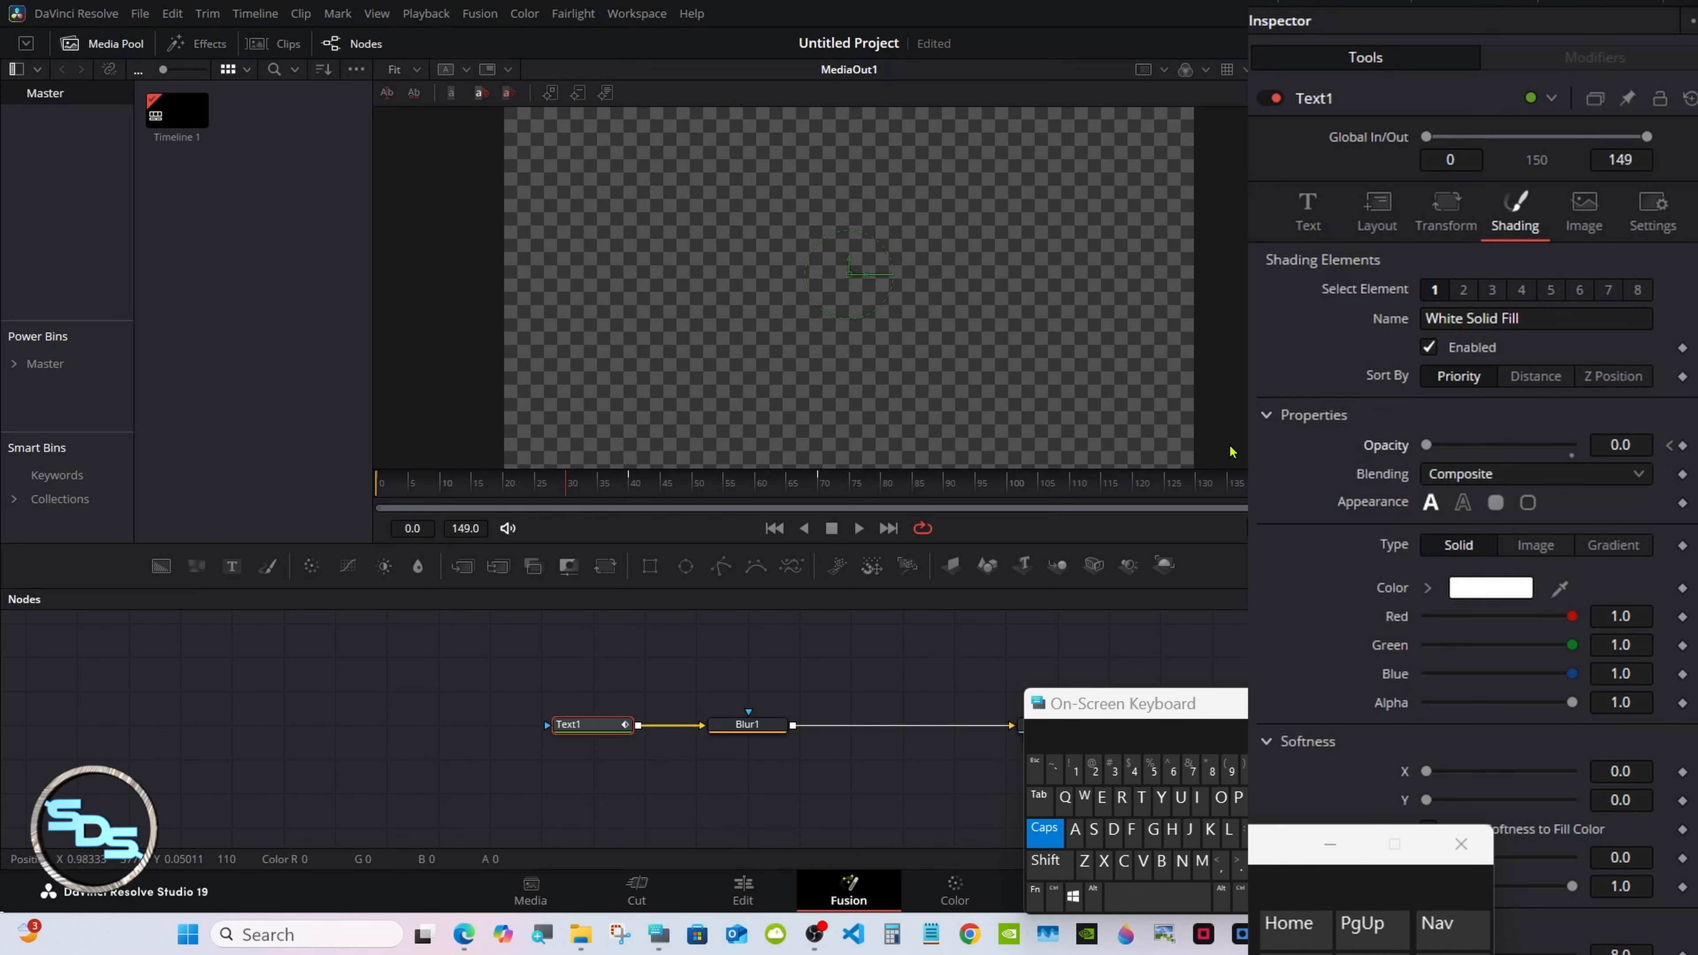
pyautogui.moveTo(1426, 445); pyautogui.dragTo(1612, 436)
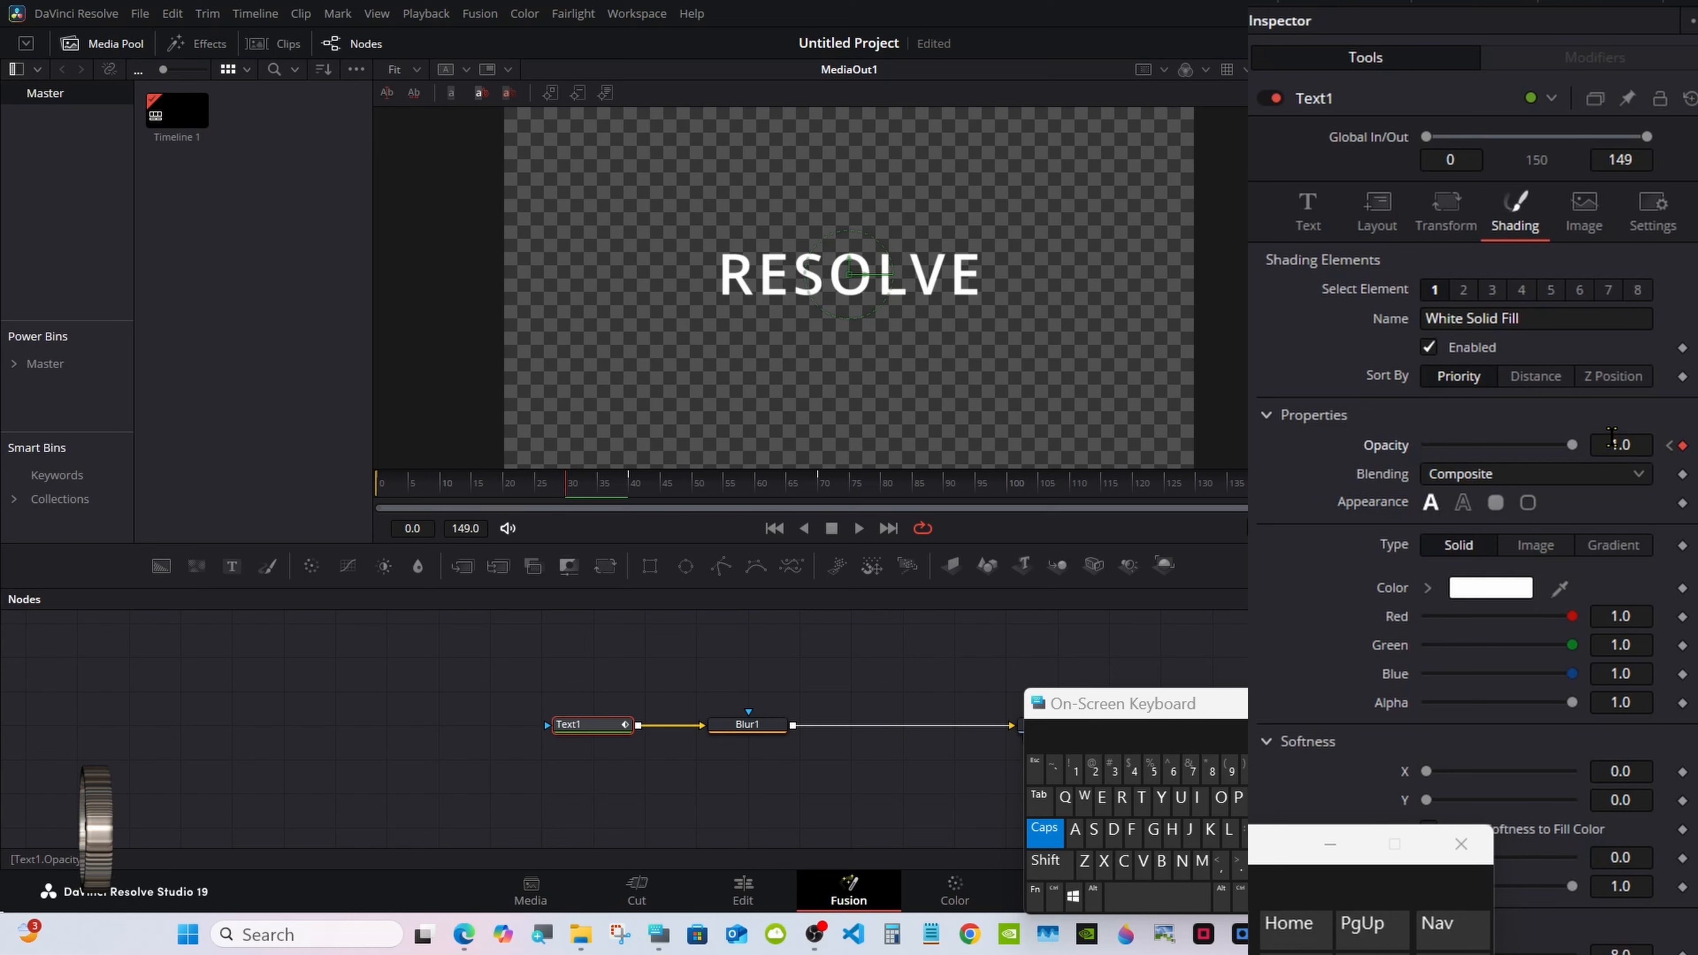
pyautogui.click(629, 490)
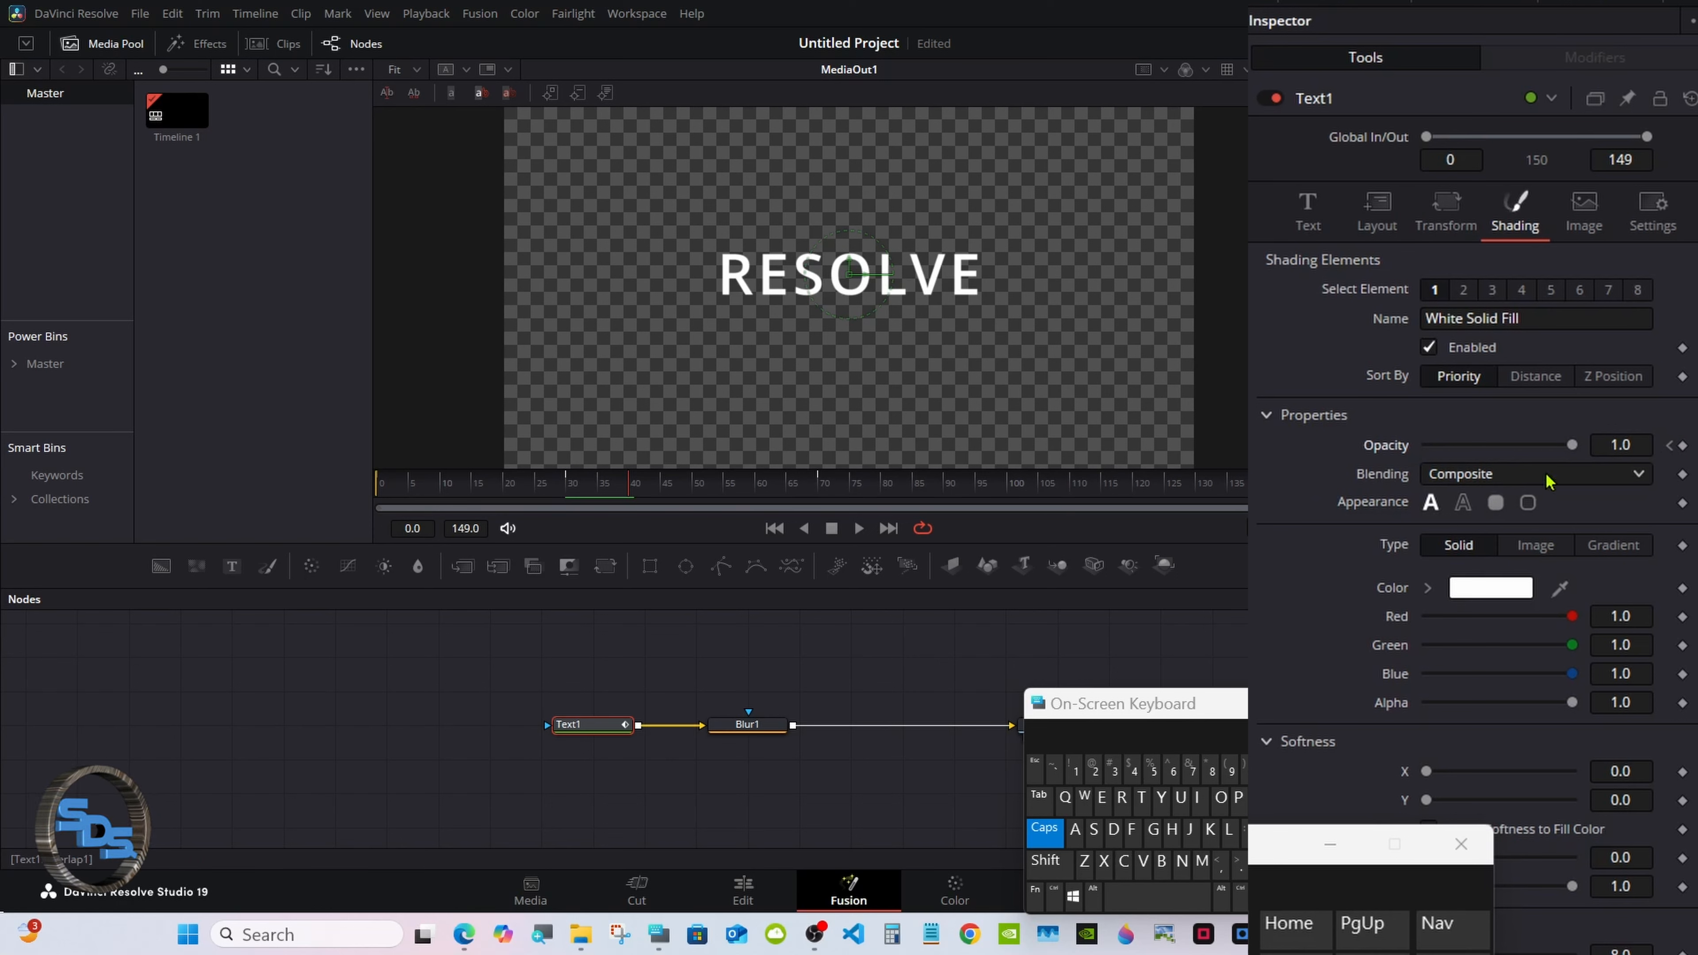
pyautogui.click(1683, 445)
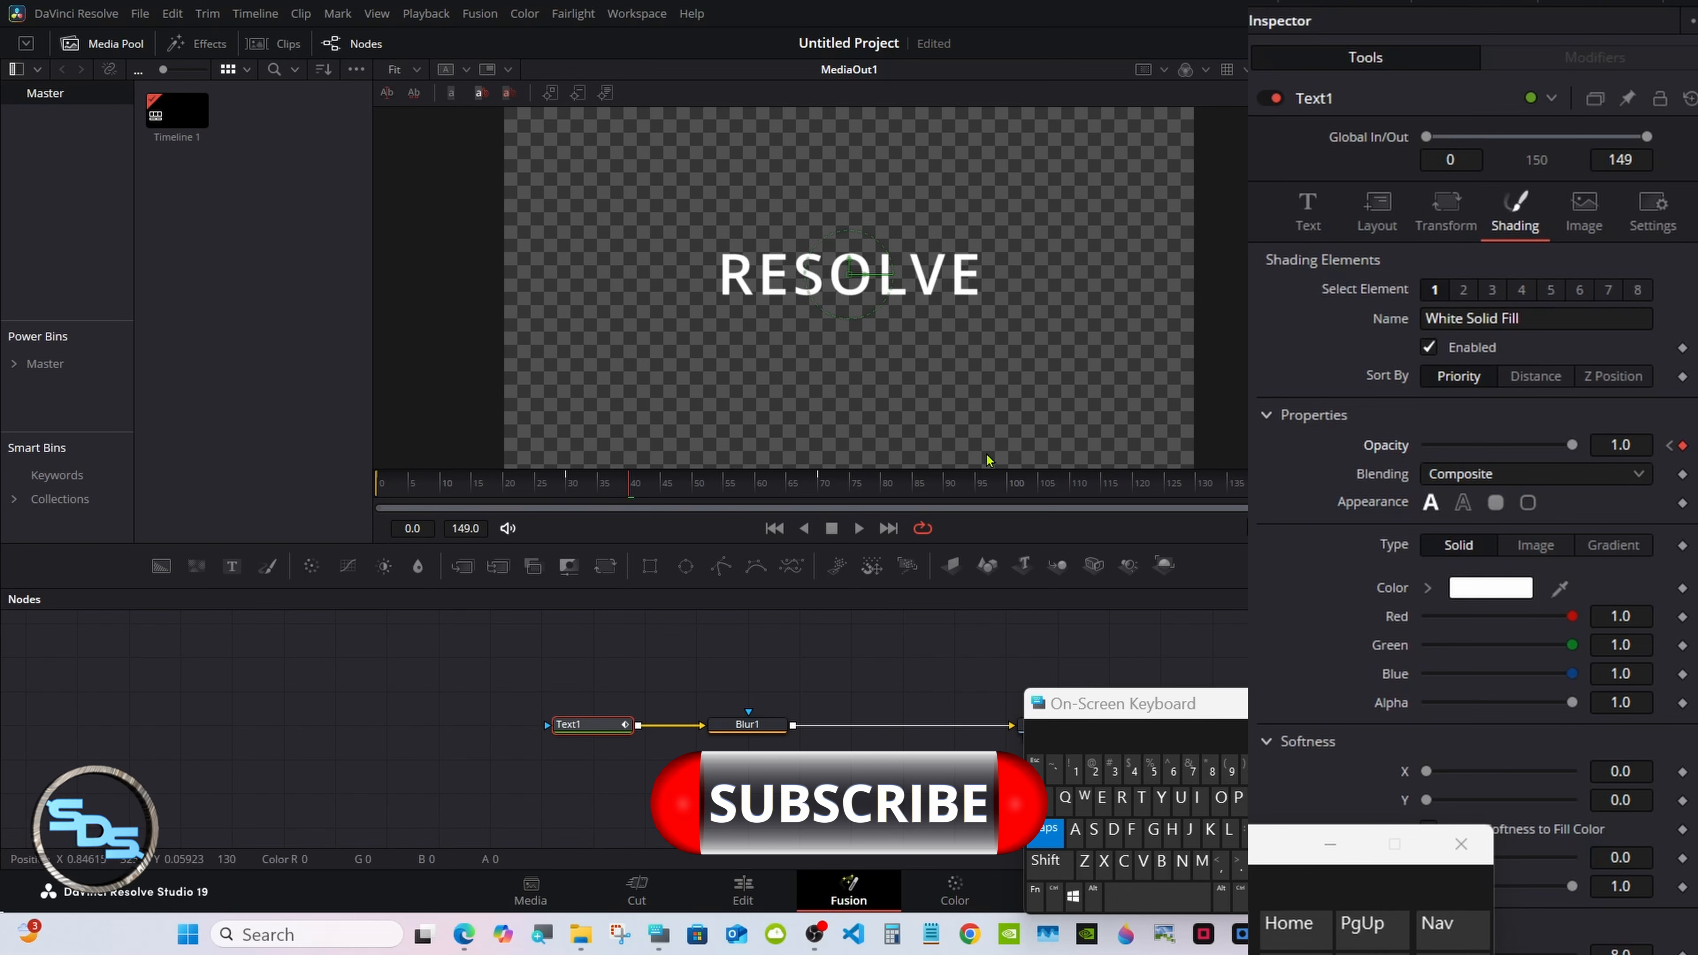
pyautogui.moveTo(602, 490); pyautogui.dragTo(822, 495)
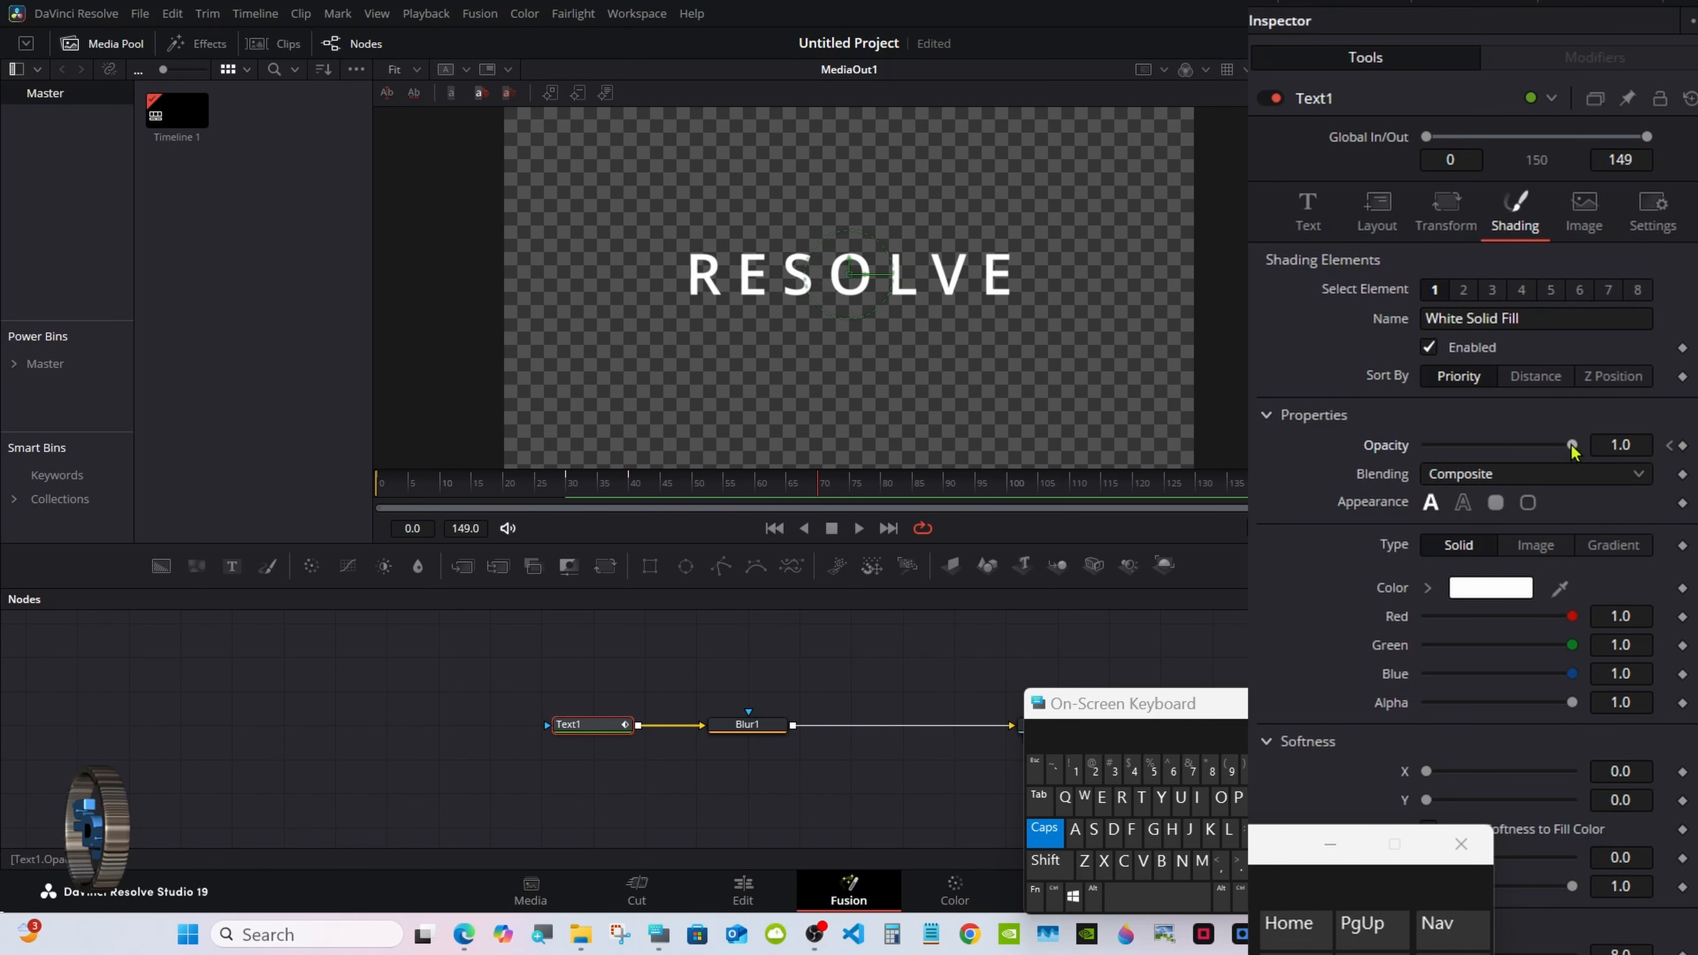
pyautogui.moveTo(1572, 445); pyautogui.dragTo(1377, 452)
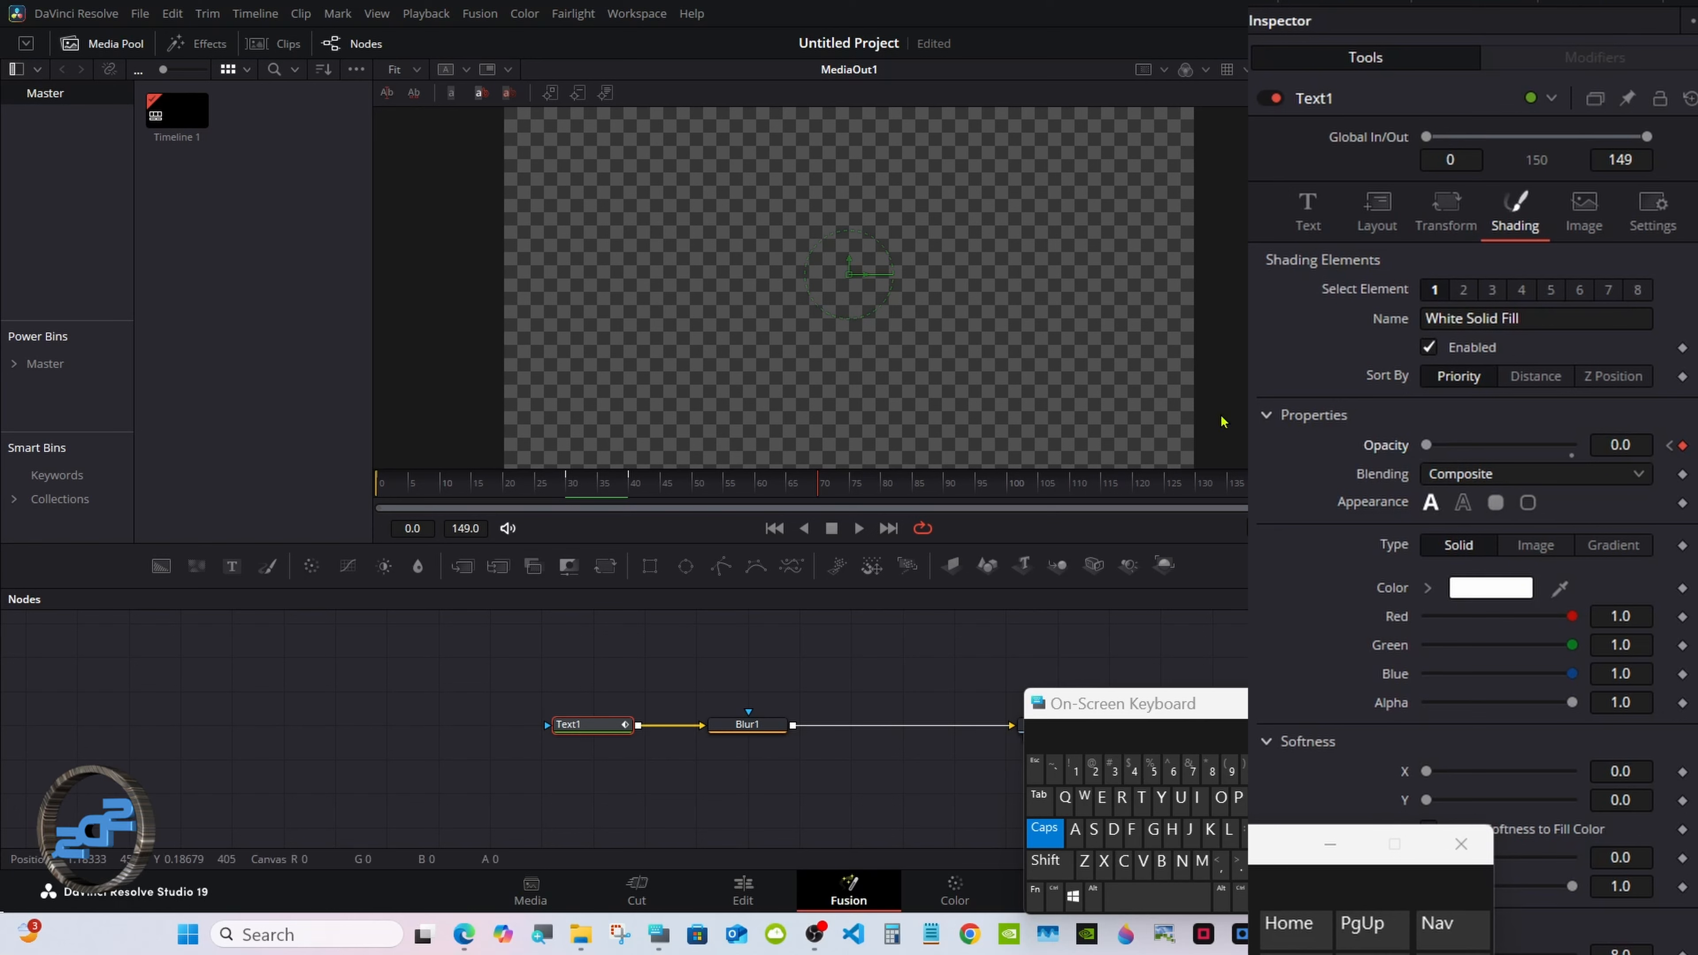
pyautogui.moveTo(452, 492); pyautogui.dragTo(357, 490)
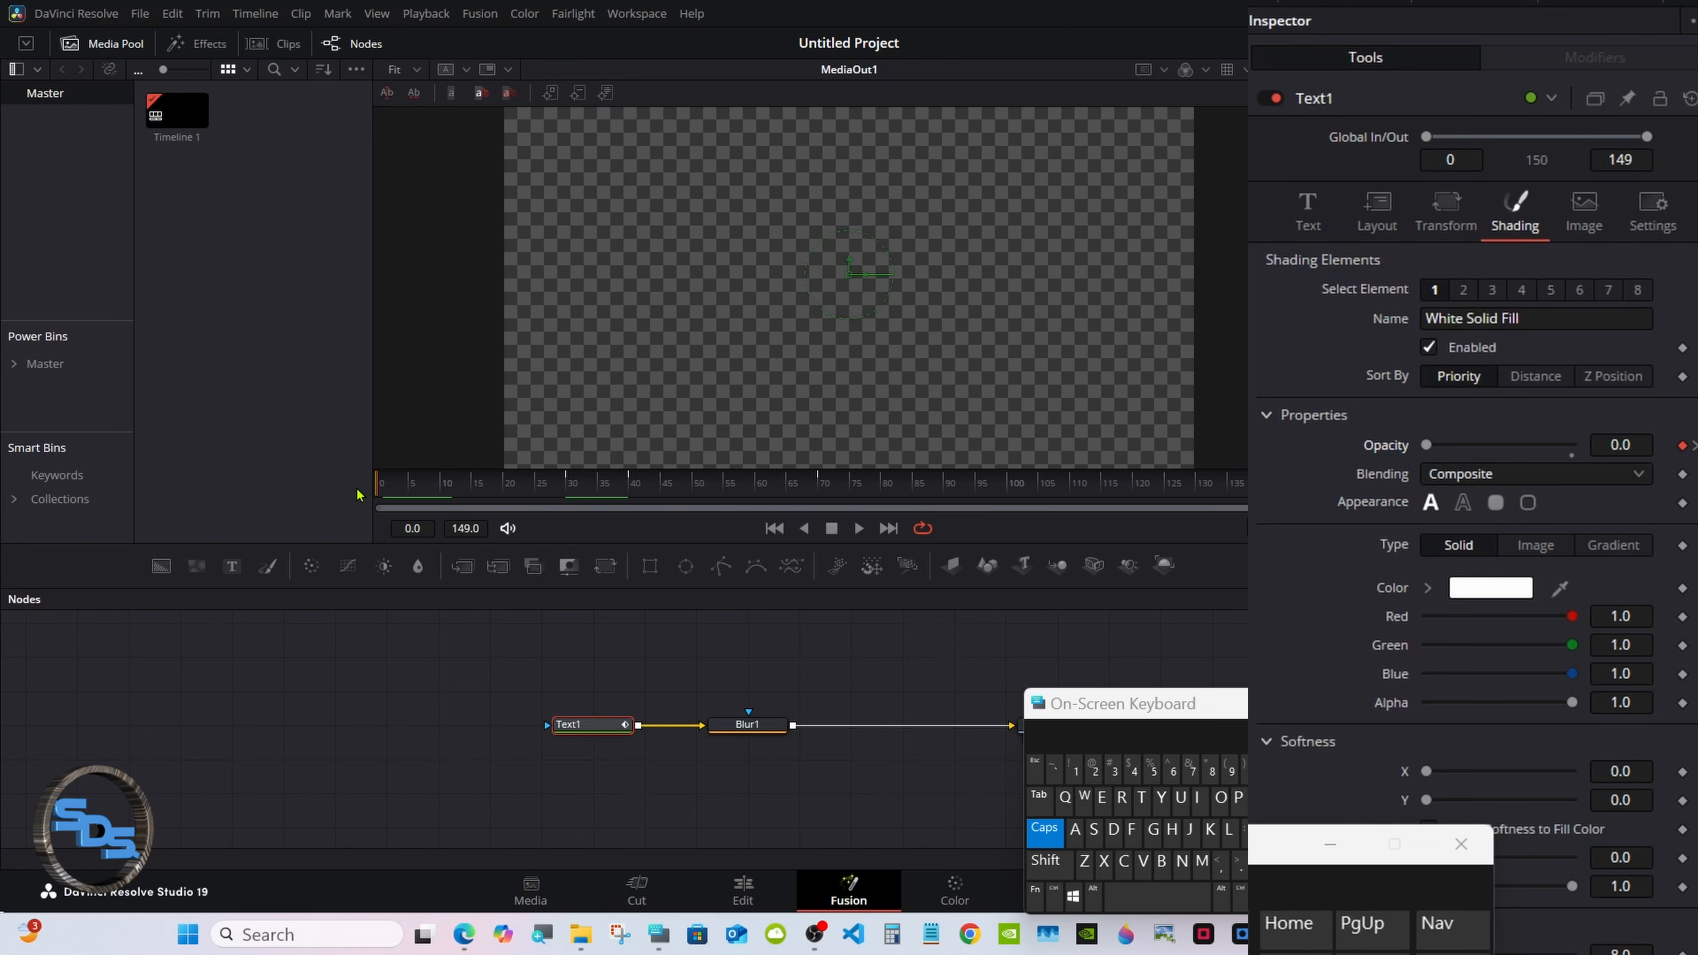
# Set Blur1's size to 18 and keyframe it at frame 0.
pyautogui.click(747, 724)
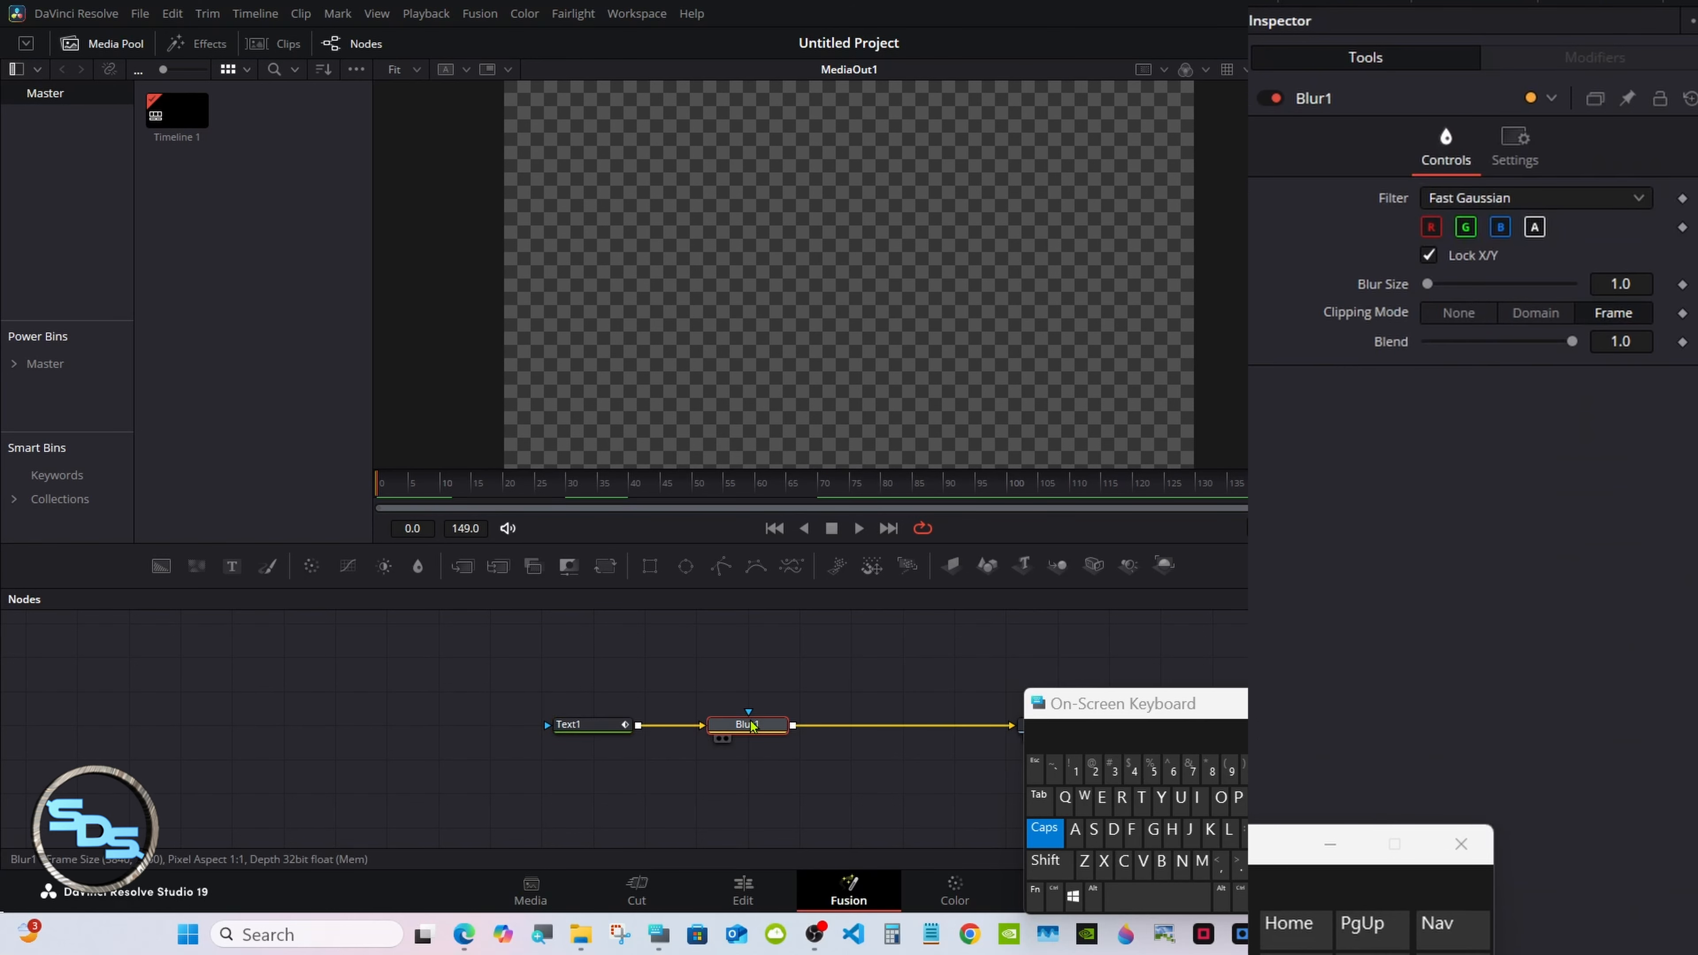
pyautogui.click(1621, 283)
pyautogui.write('18')
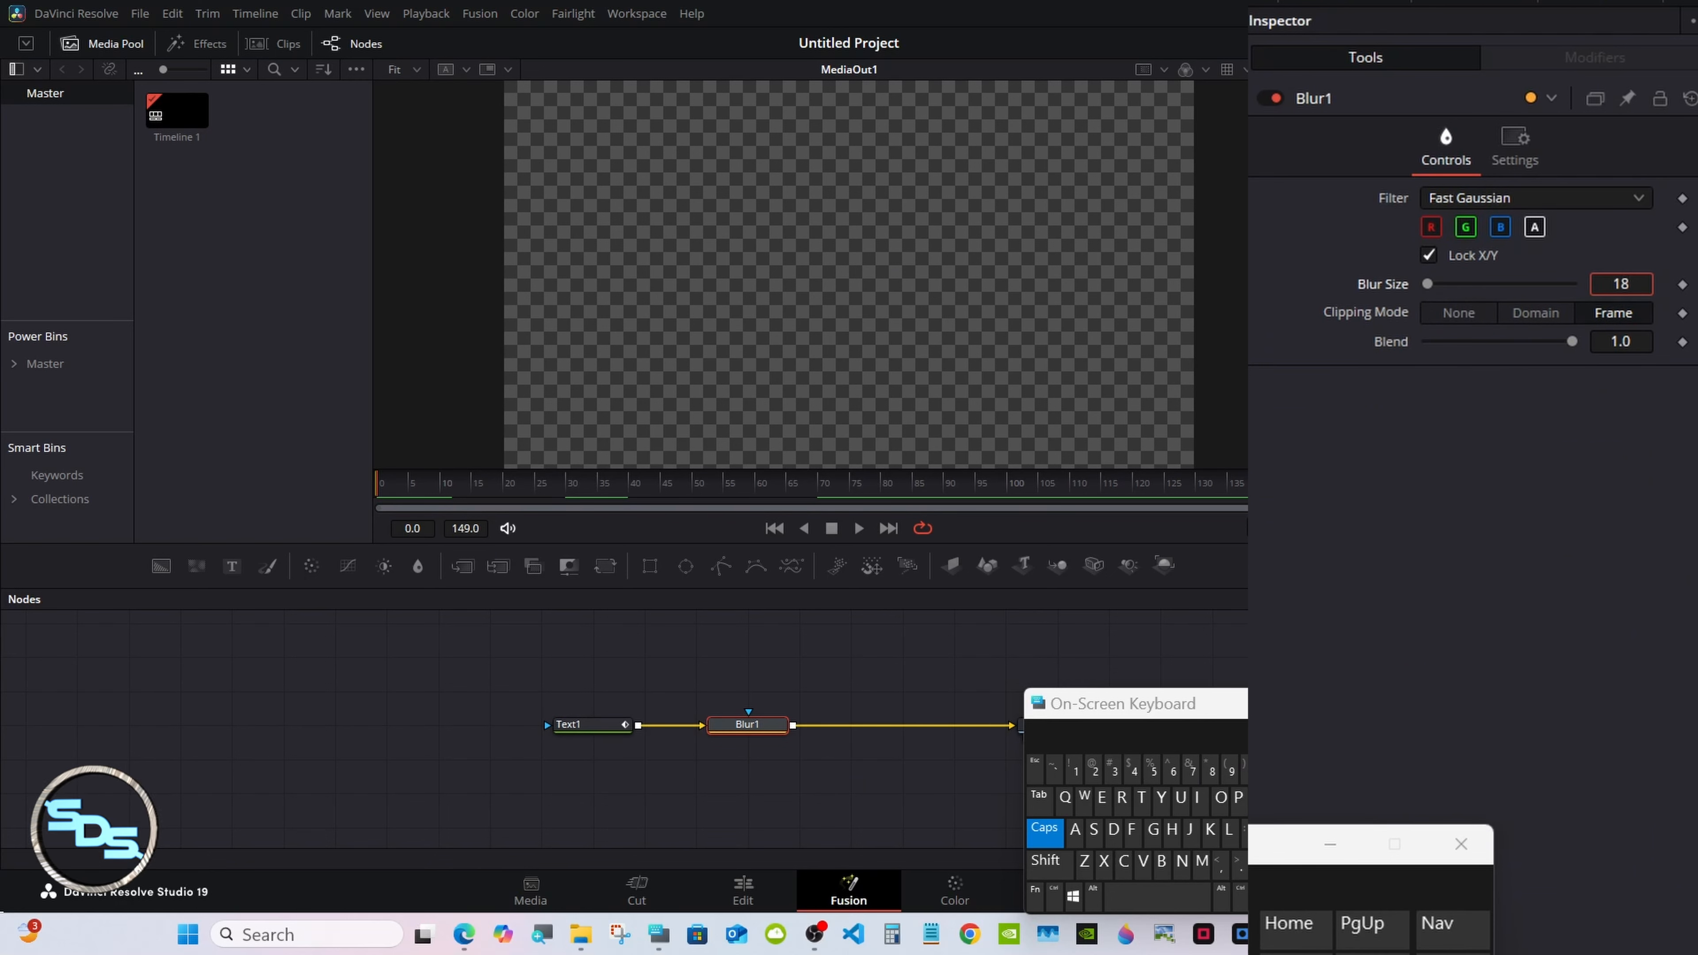
pyautogui.press('Tab')
pyautogui.click(1451, 589)
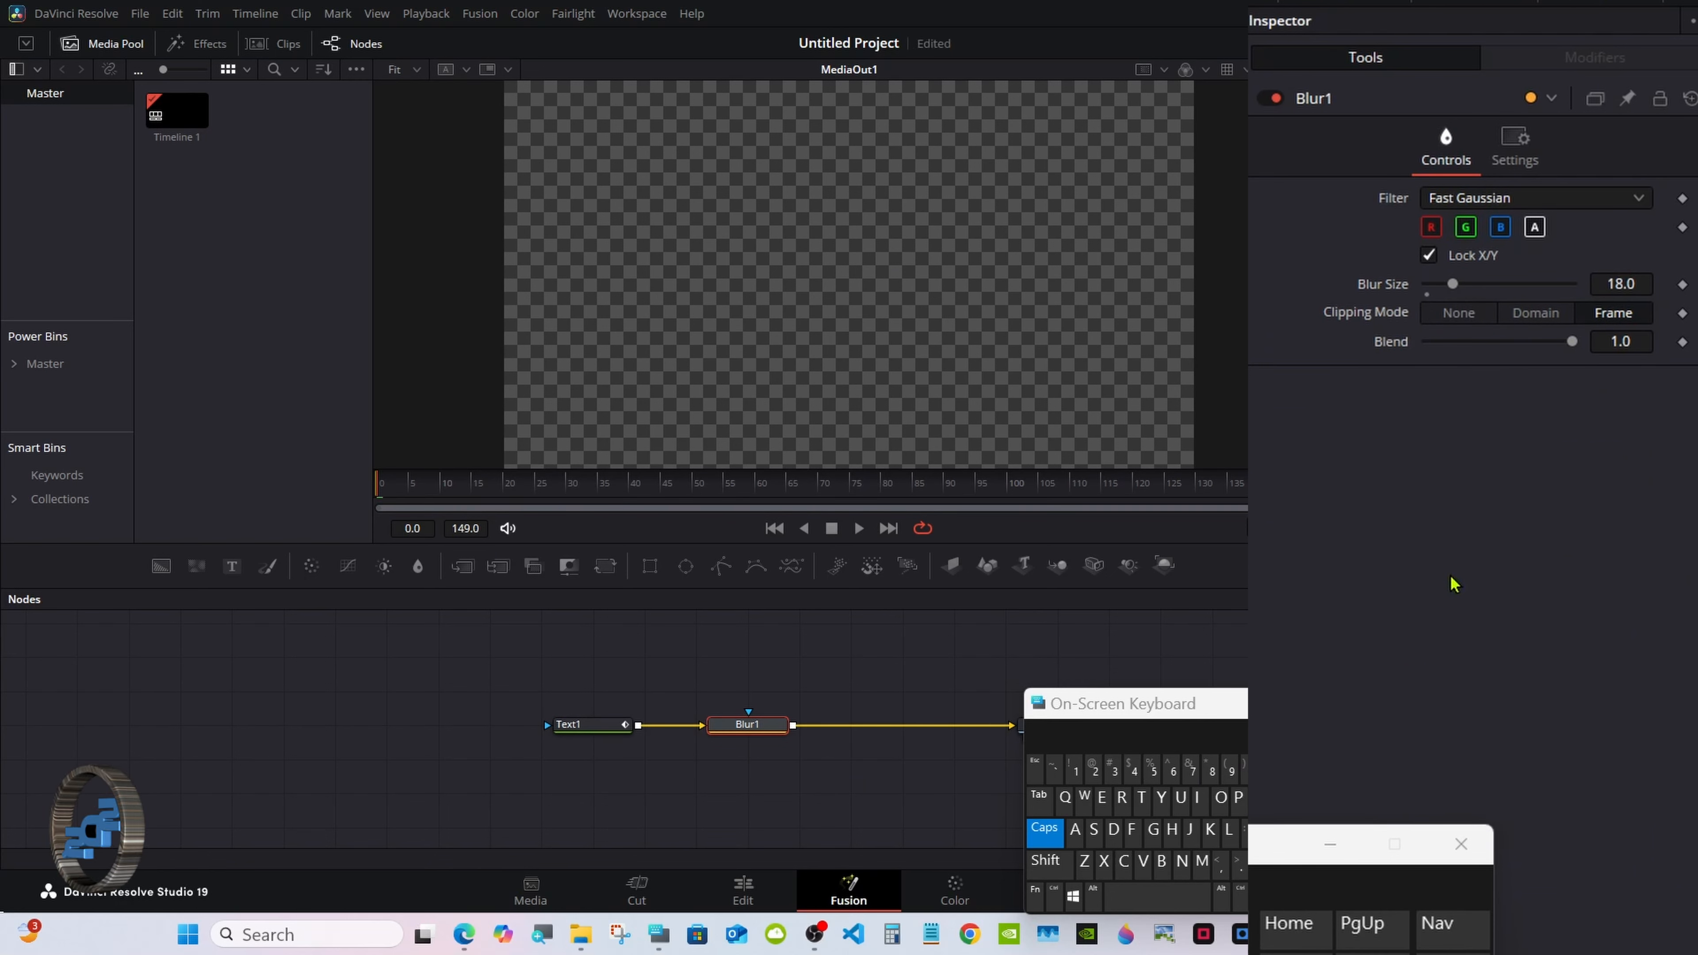
pyautogui.click(1682, 284)
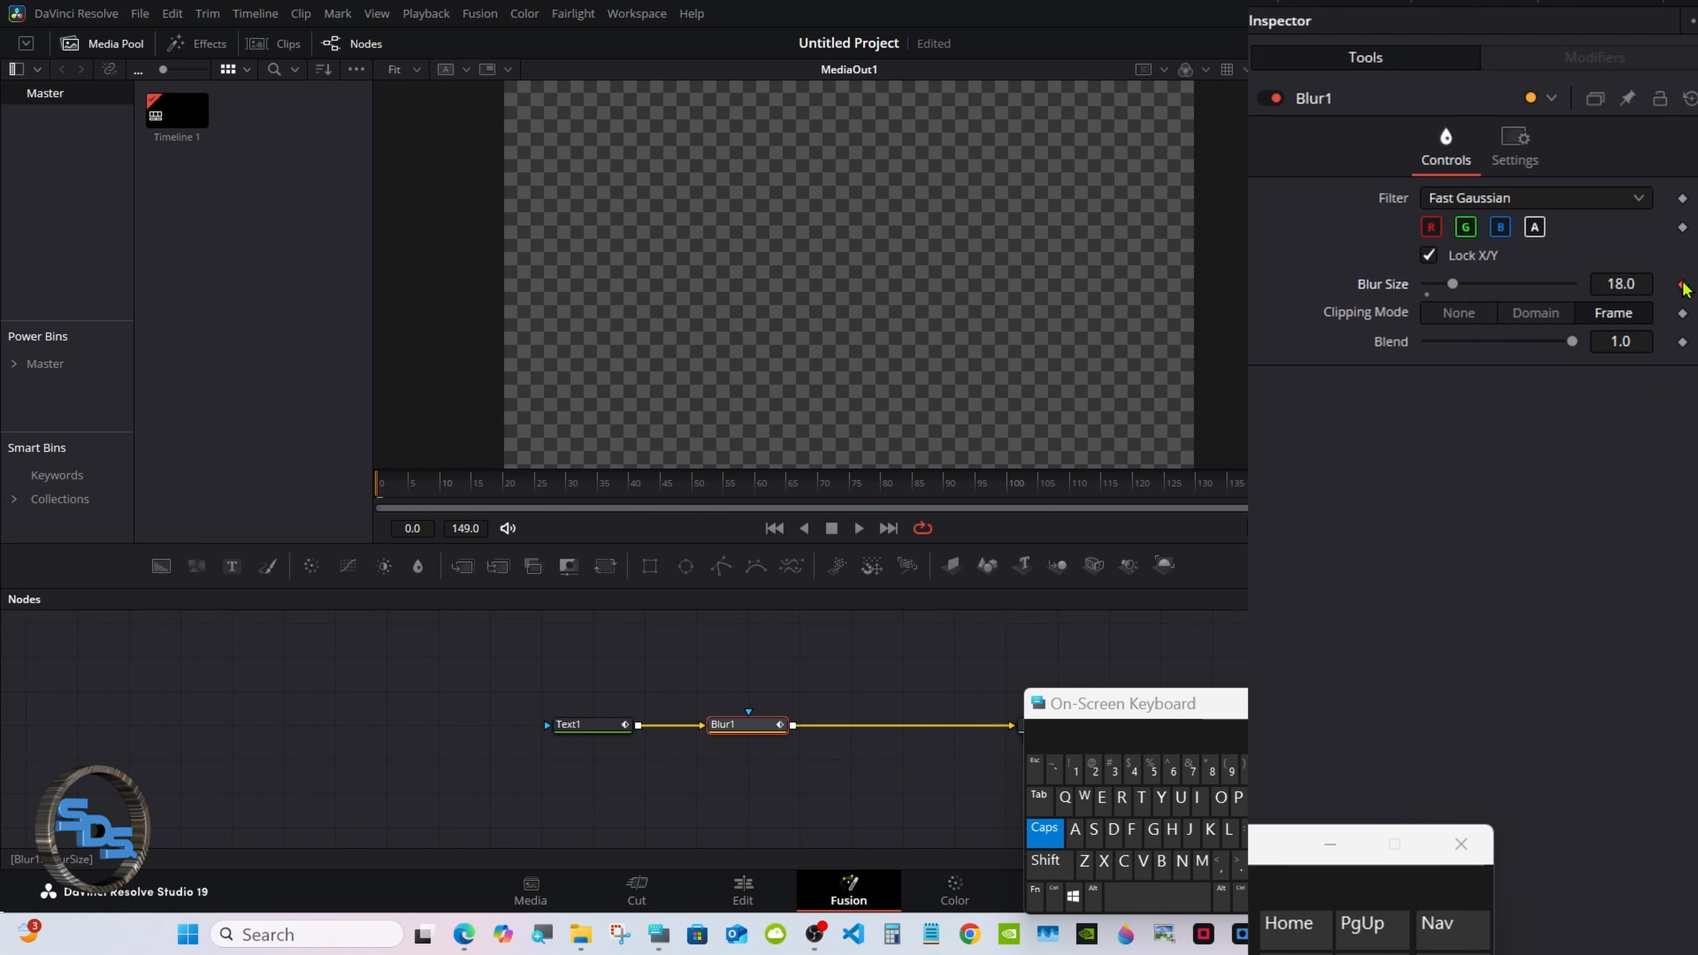
# Reduce the blur to 0.0 at frame 30 and keyframe it again at frame 40.
pyautogui.click(568, 486)
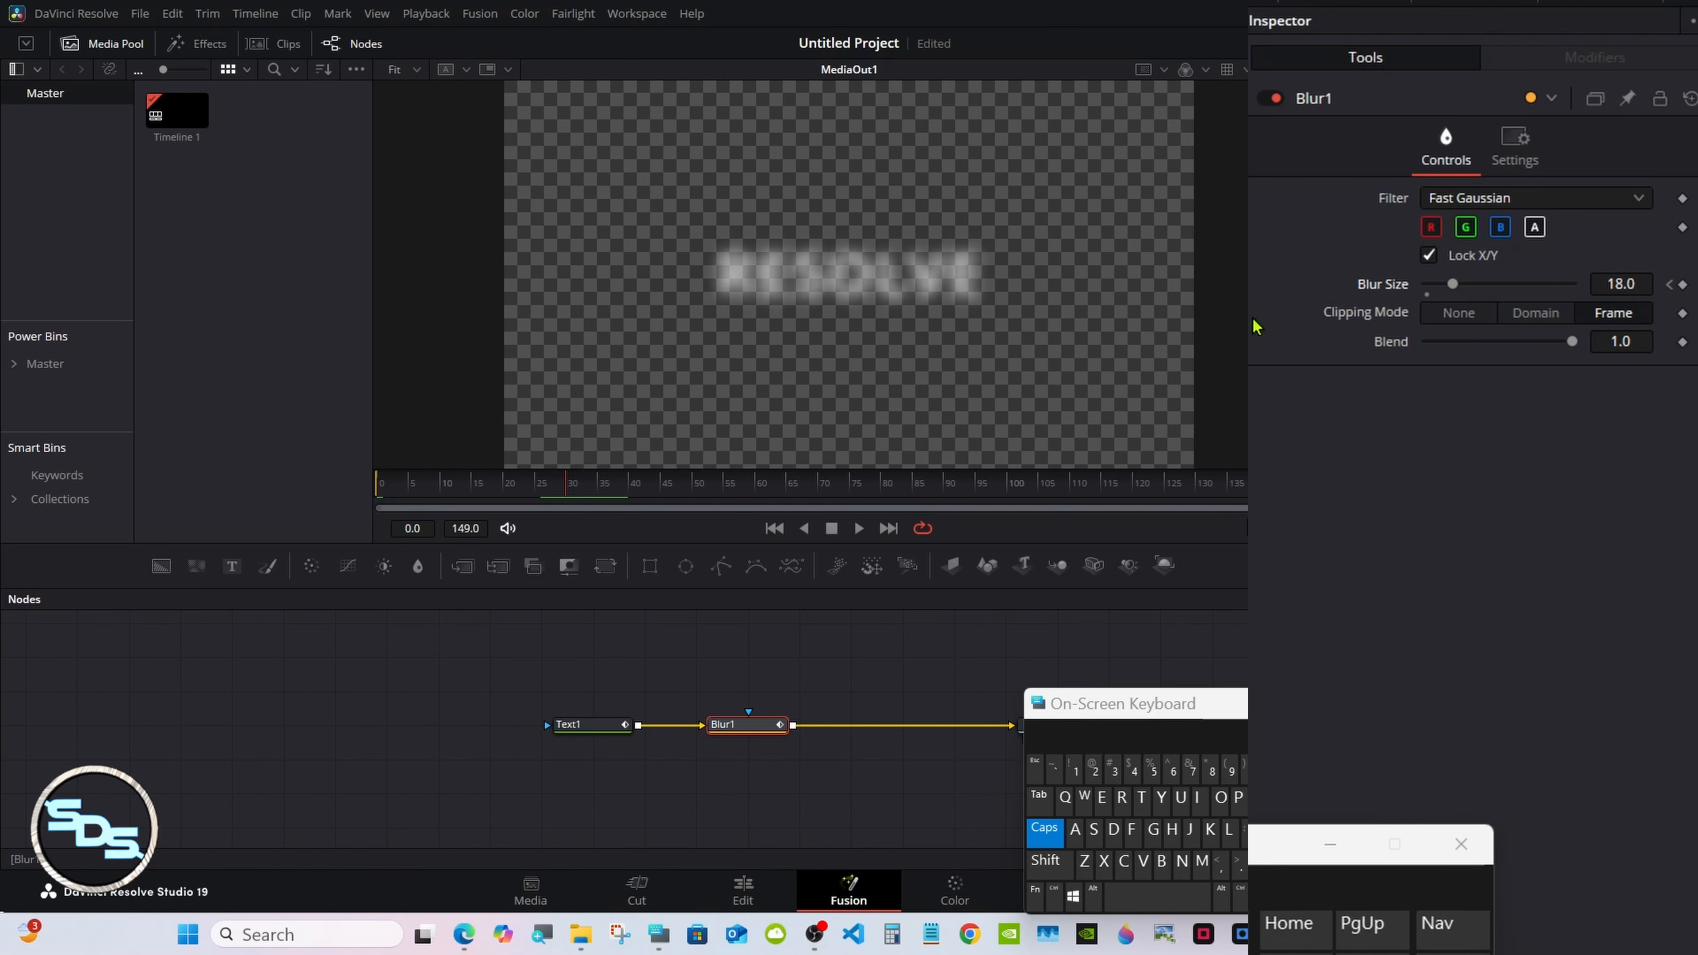
pyautogui.moveTo(1452, 283); pyautogui.dragTo(1412, 292)
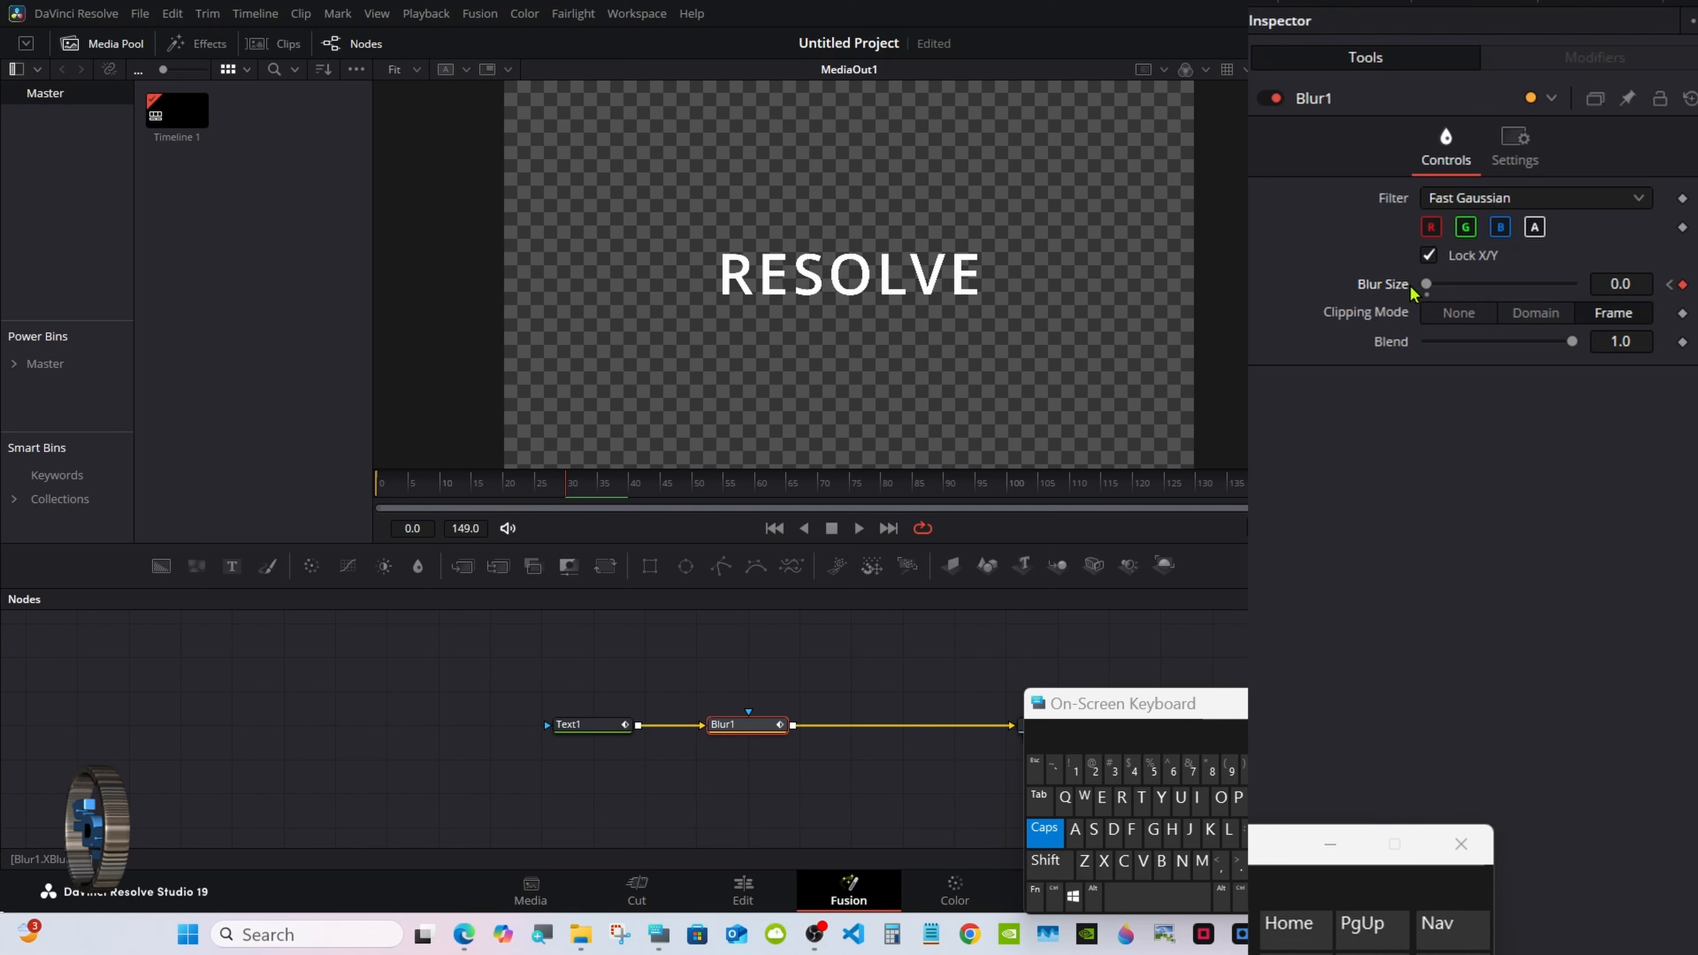
pyautogui.click(632, 491)
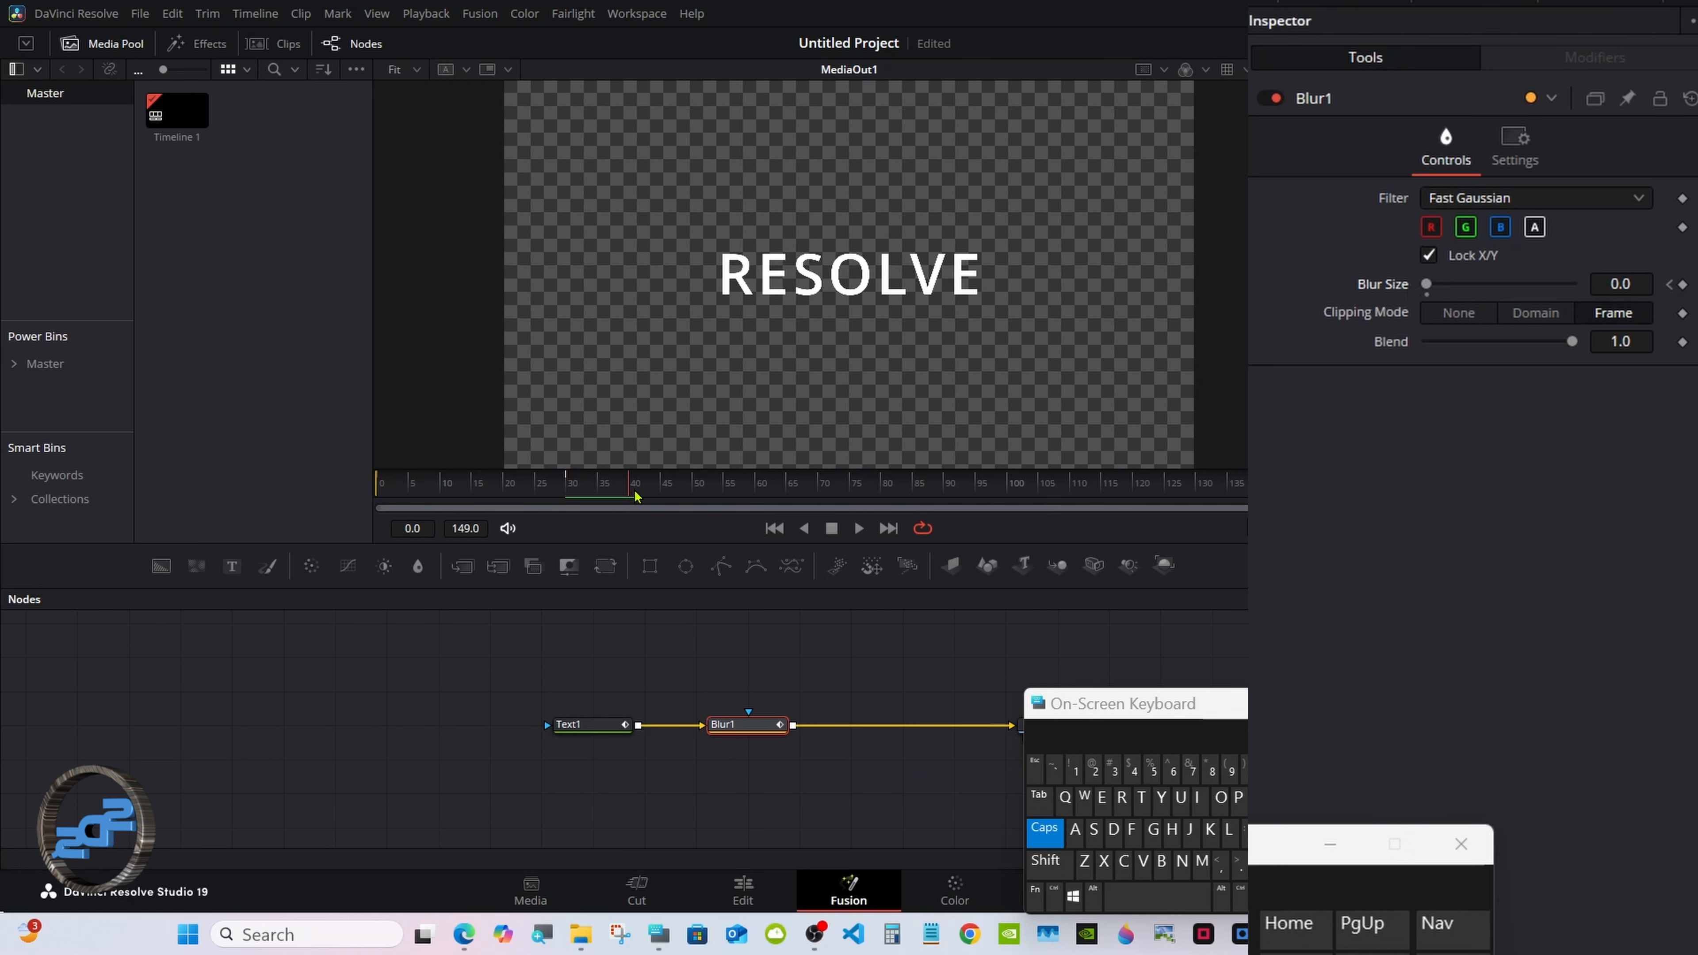
pyautogui.click(1684, 284)
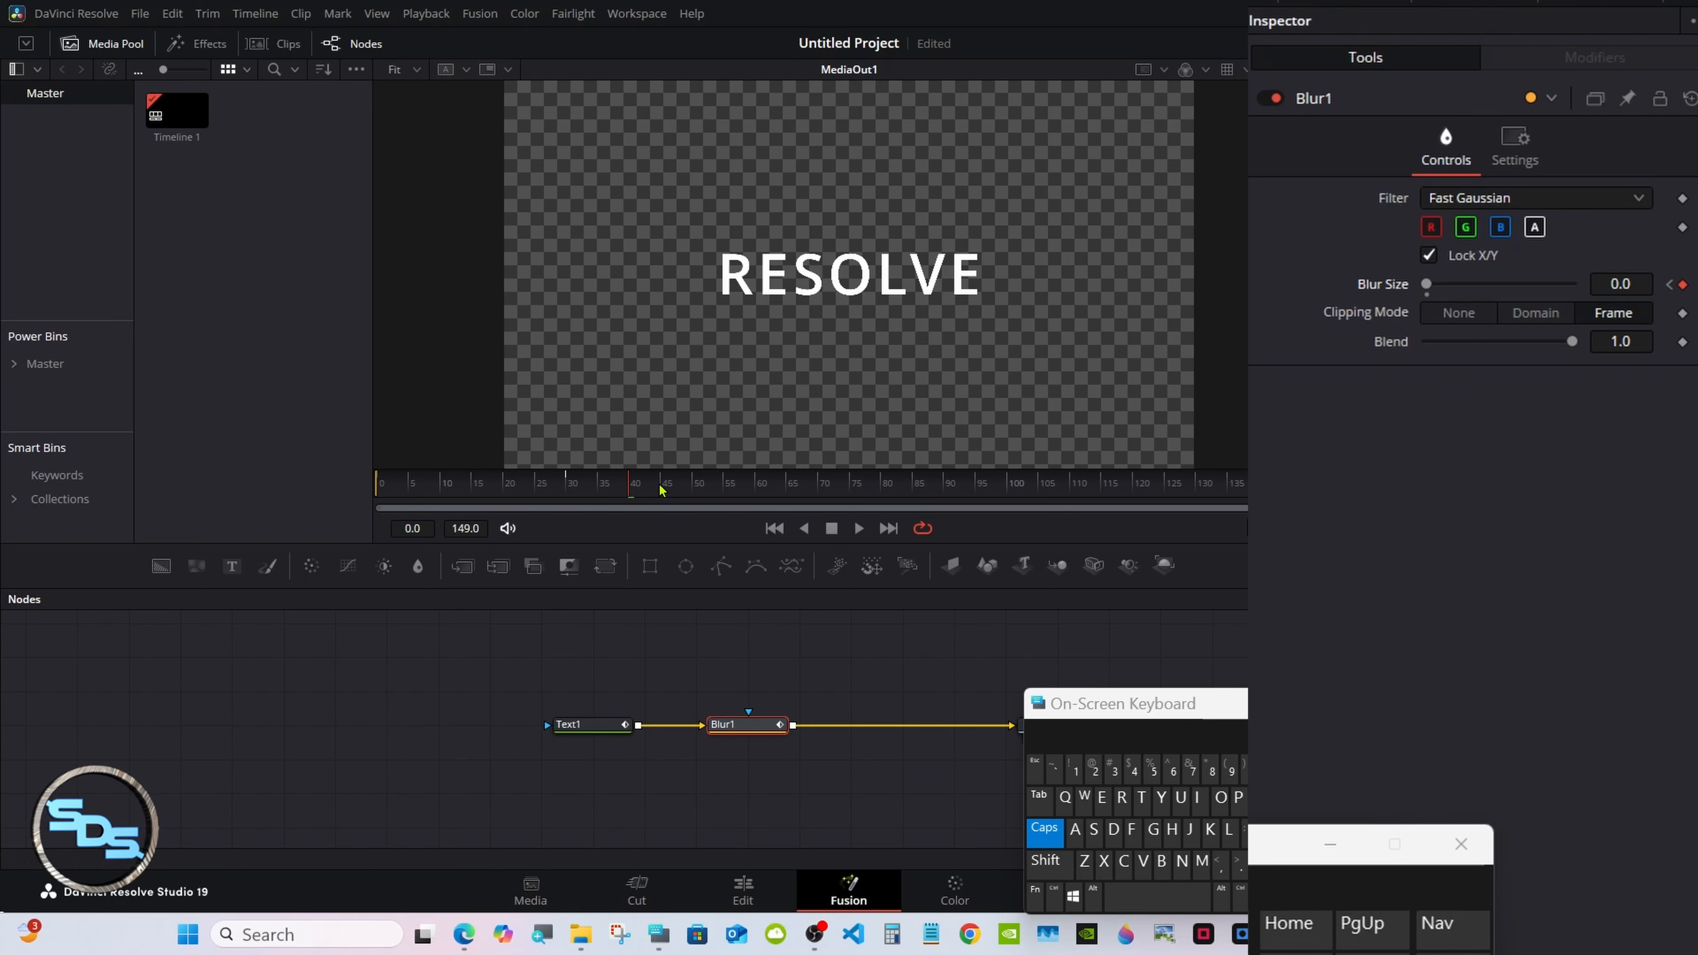
# Set the blur size back to 18 at frame 70 and preview the animation.
pyautogui.moveTo(663, 487); pyautogui.dragTo(824, 491)
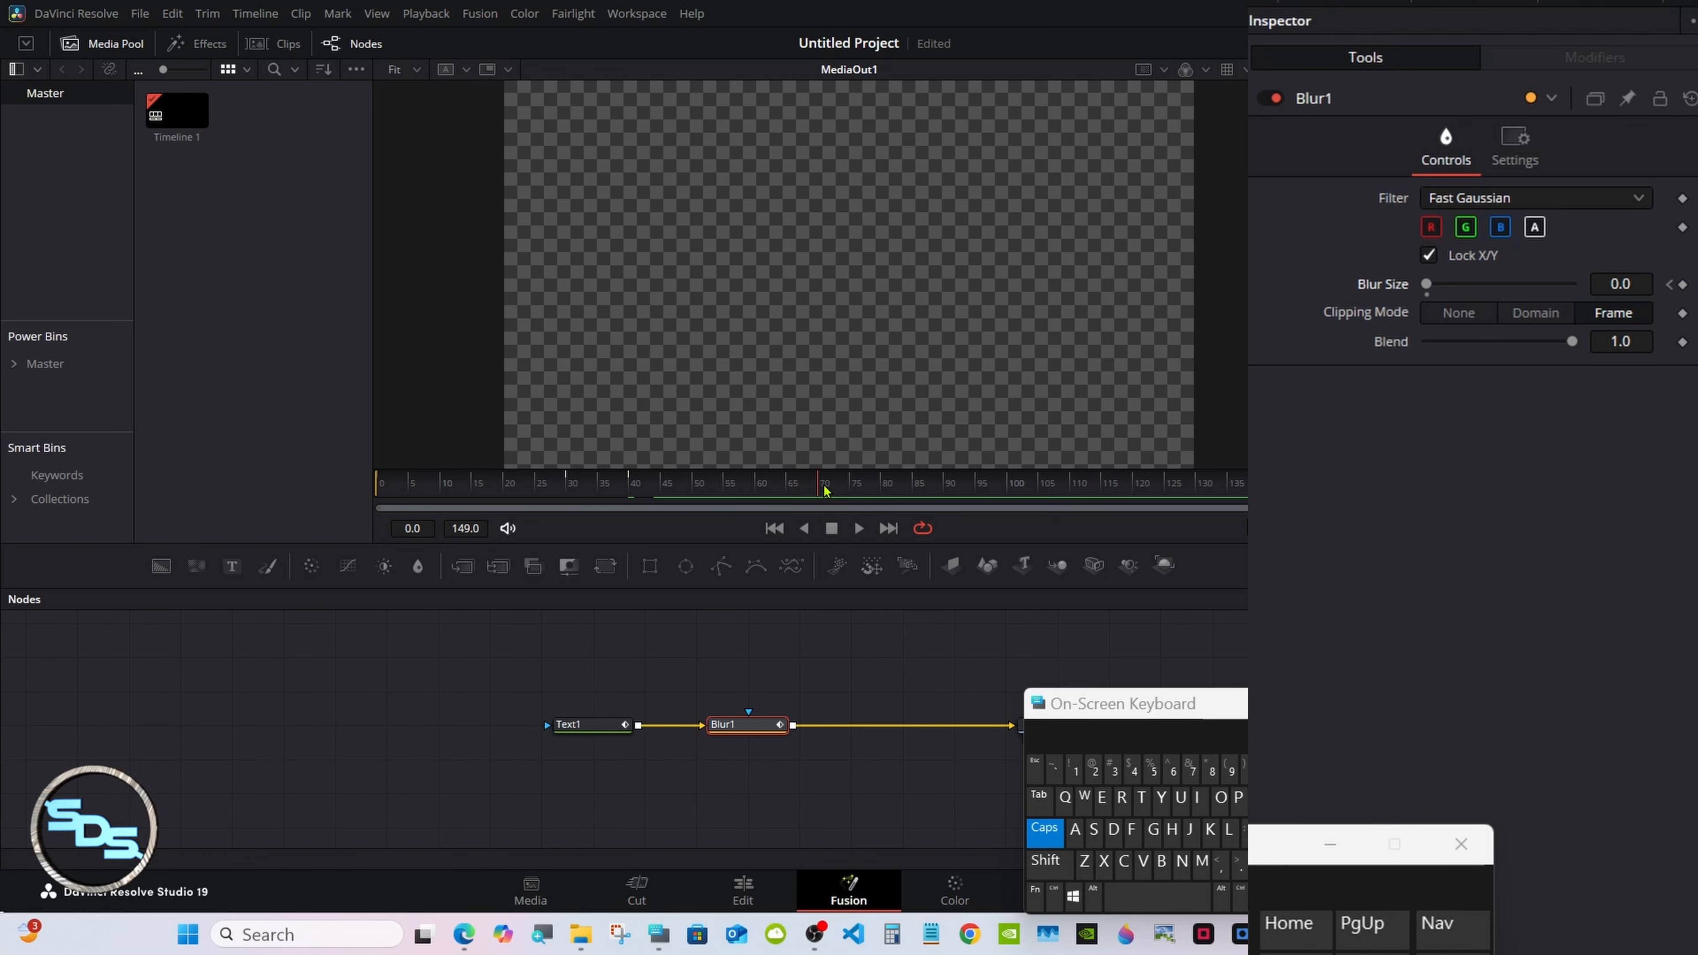
pyautogui.click(1634, 283)
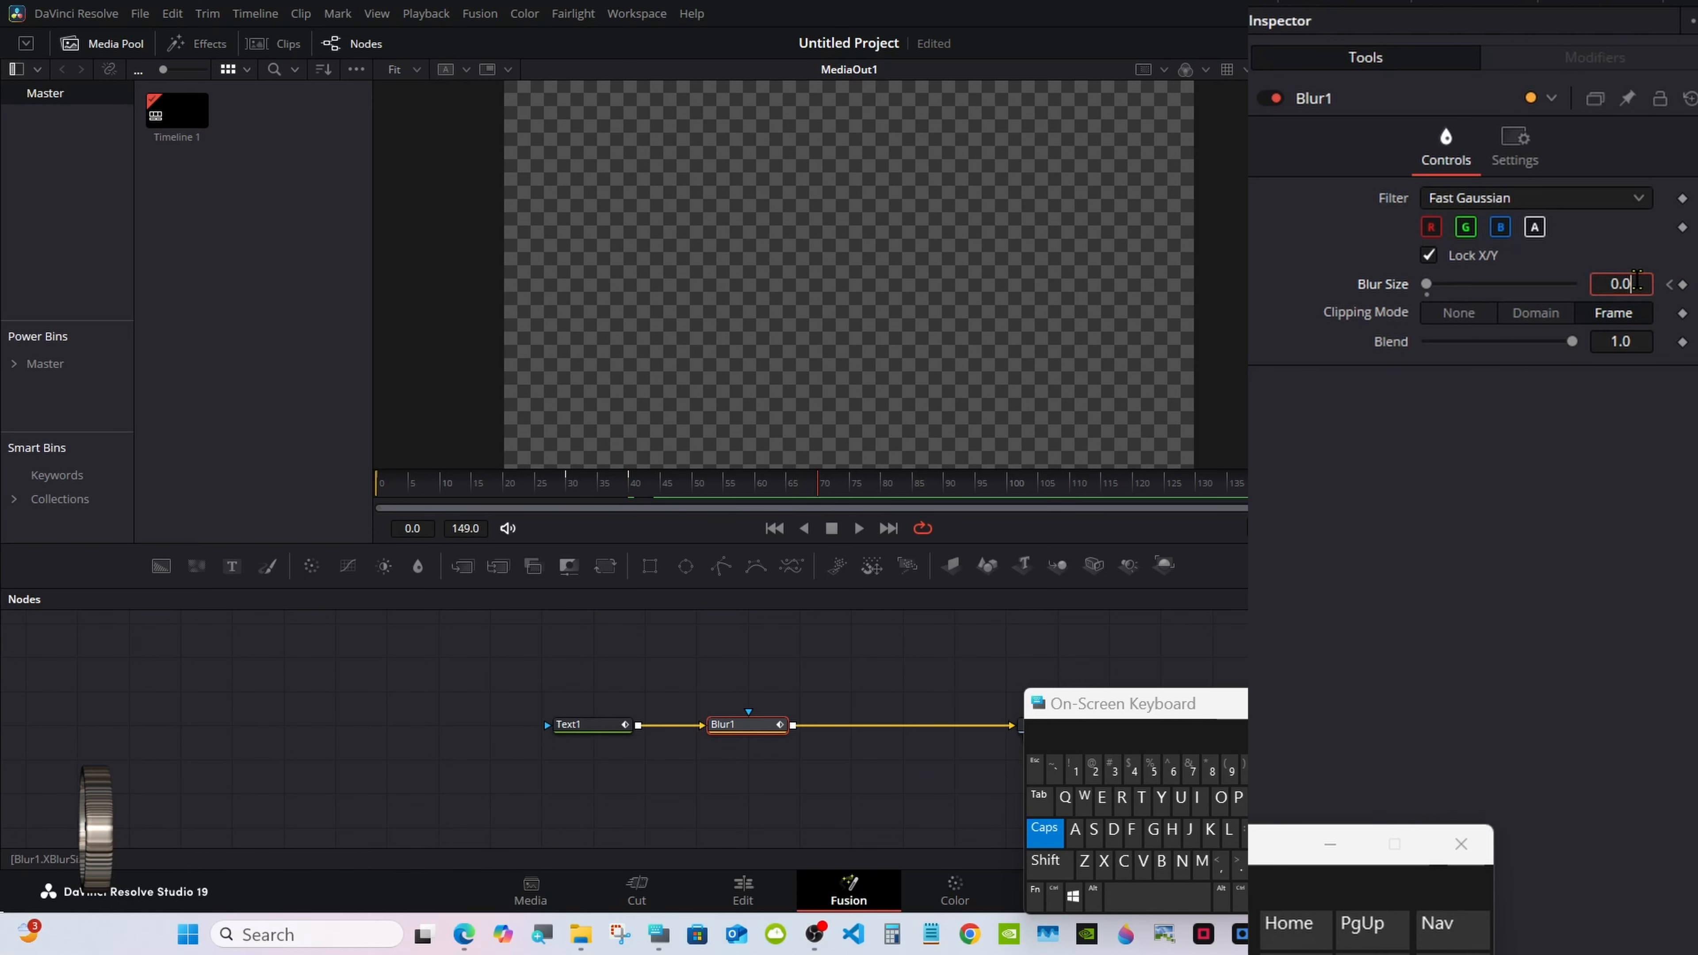
pyautogui.press('BackSpace')
pyautogui.press('BackSpace')
pyautogui.press('BackSpace')
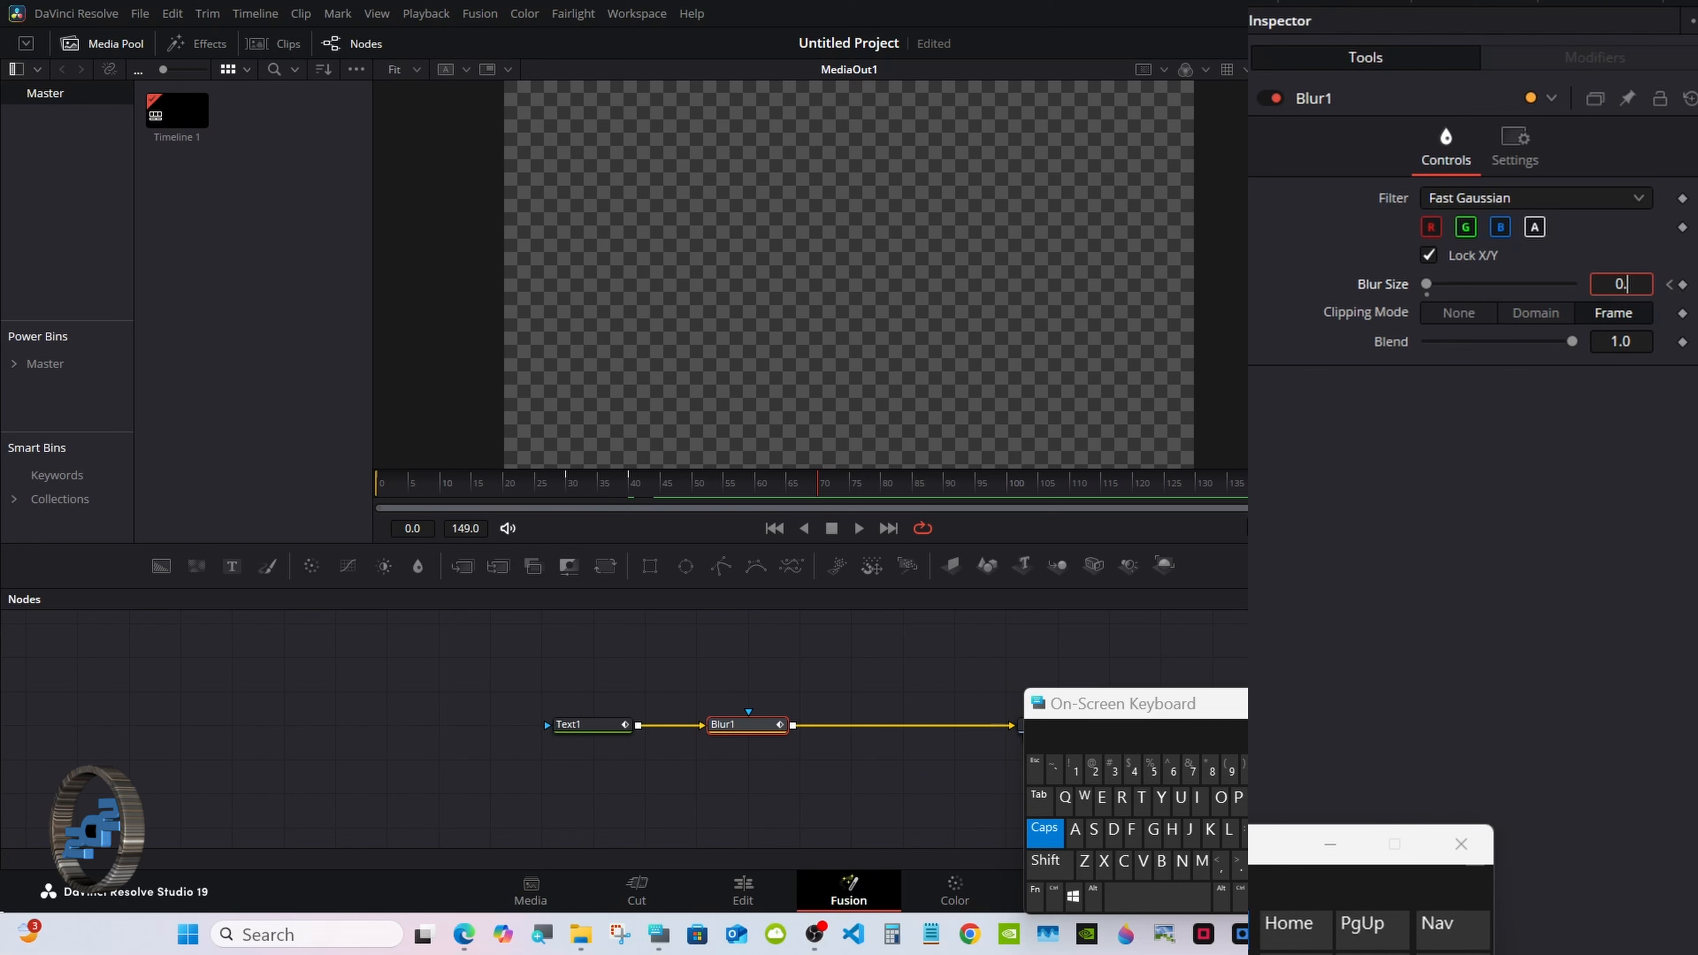
pyautogui.click(1074, 769)
pyautogui.click(1211, 769)
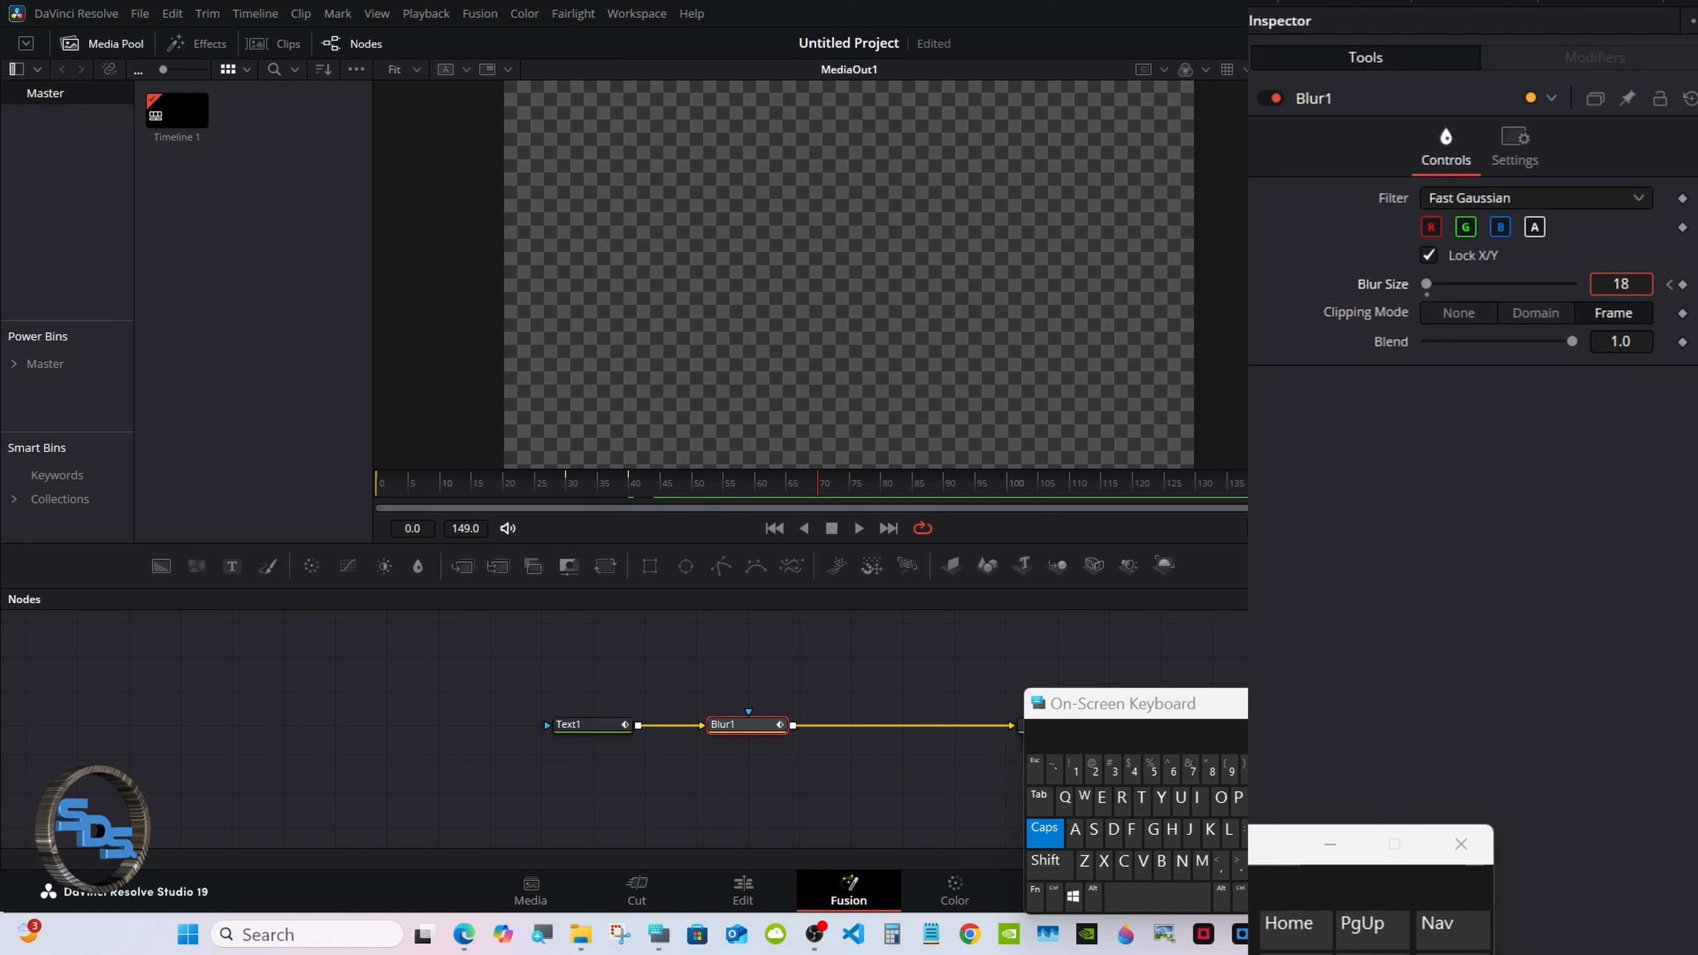
pyautogui.press('Tab')
pyautogui.moveTo(760, 489); pyautogui.dragTo(605, 480)
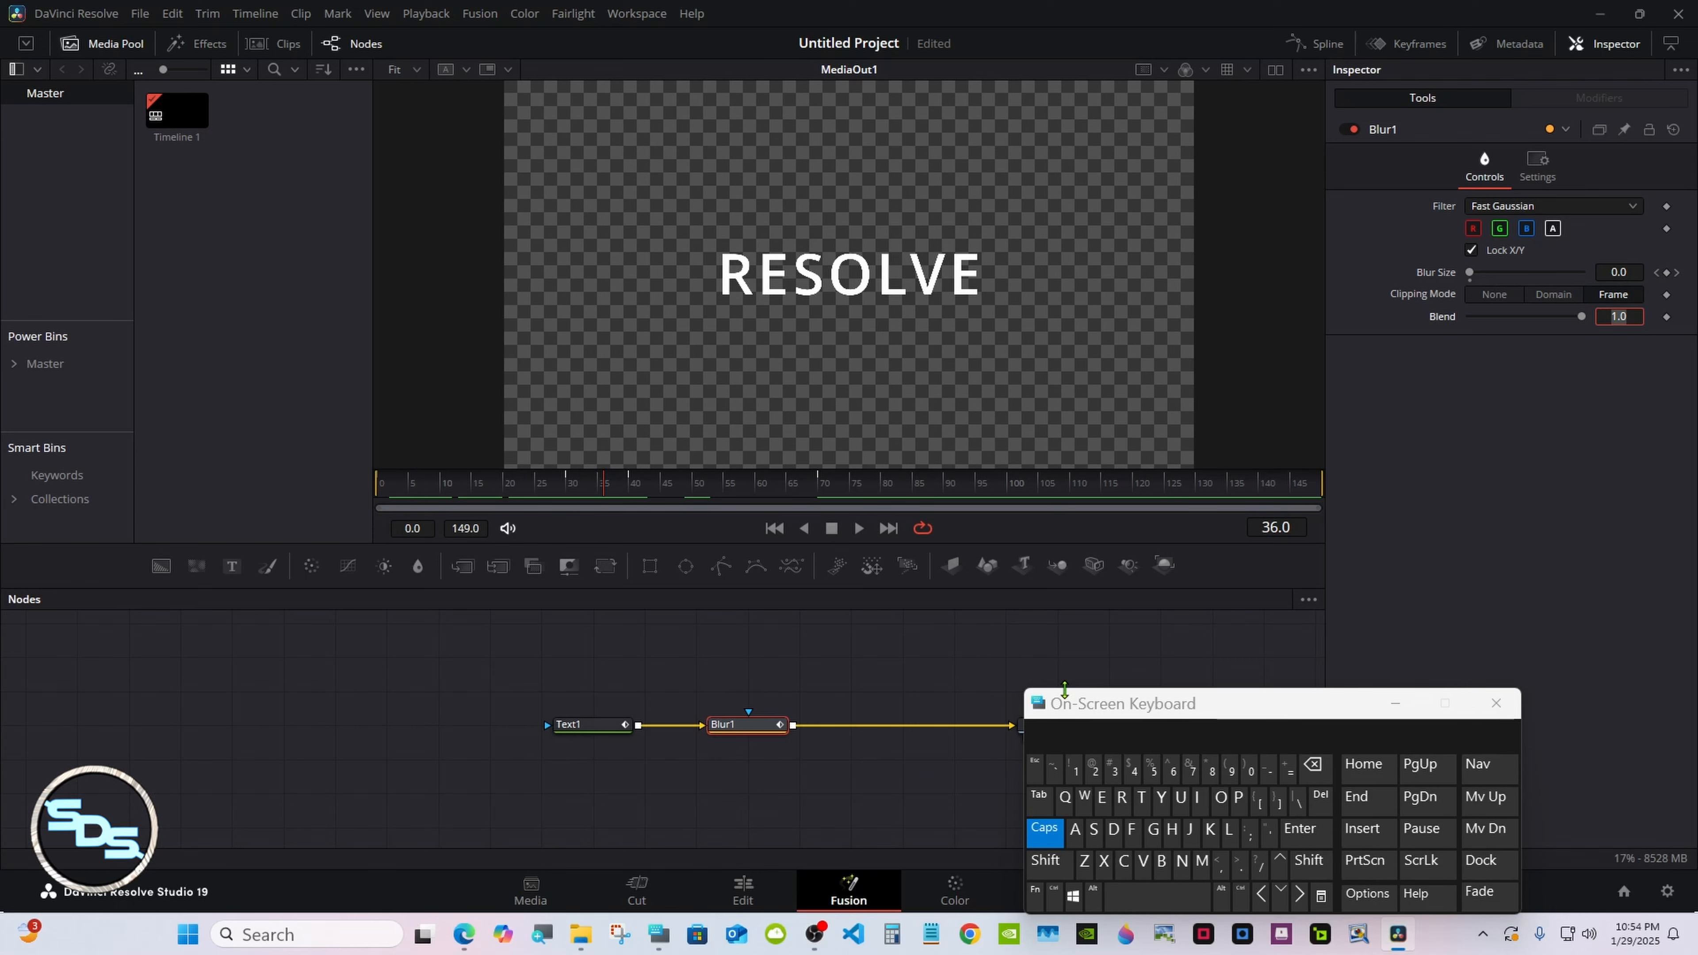
pyautogui.moveTo(1058, 704); pyautogui.dragTo(1233, 633)
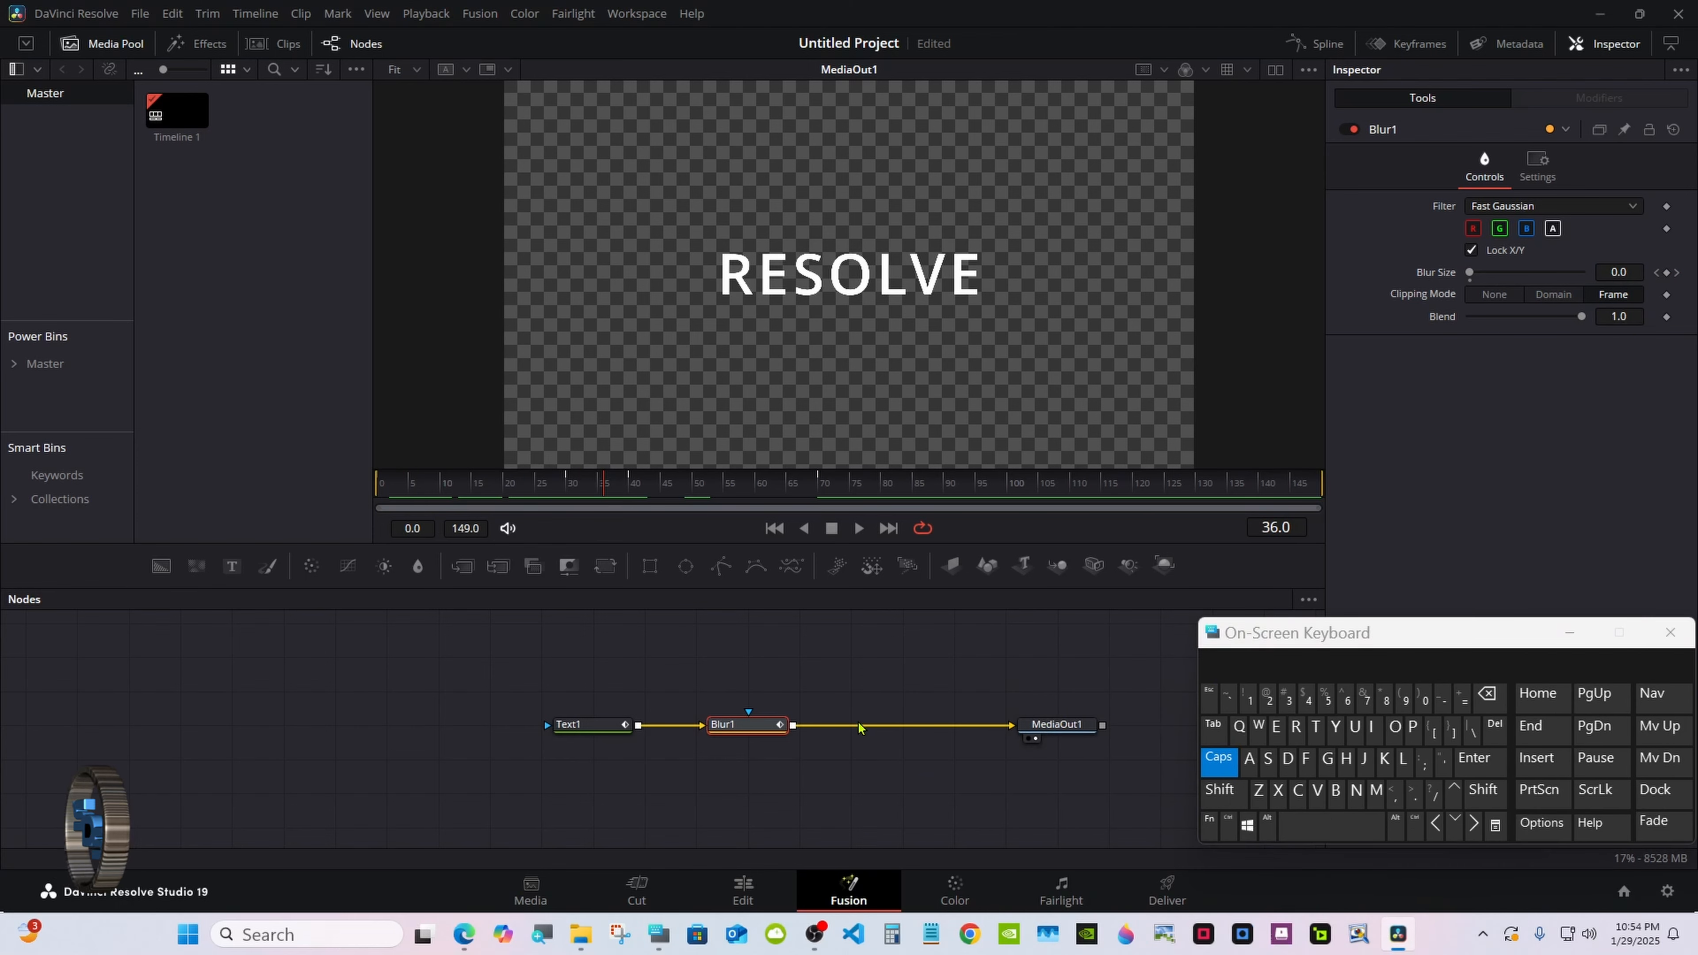
# Add a Drop Shadow node after Blur1.
pyautogui.click(1218, 759)
pyautogui.click(1219, 790)
pyautogui.click(1300, 825)
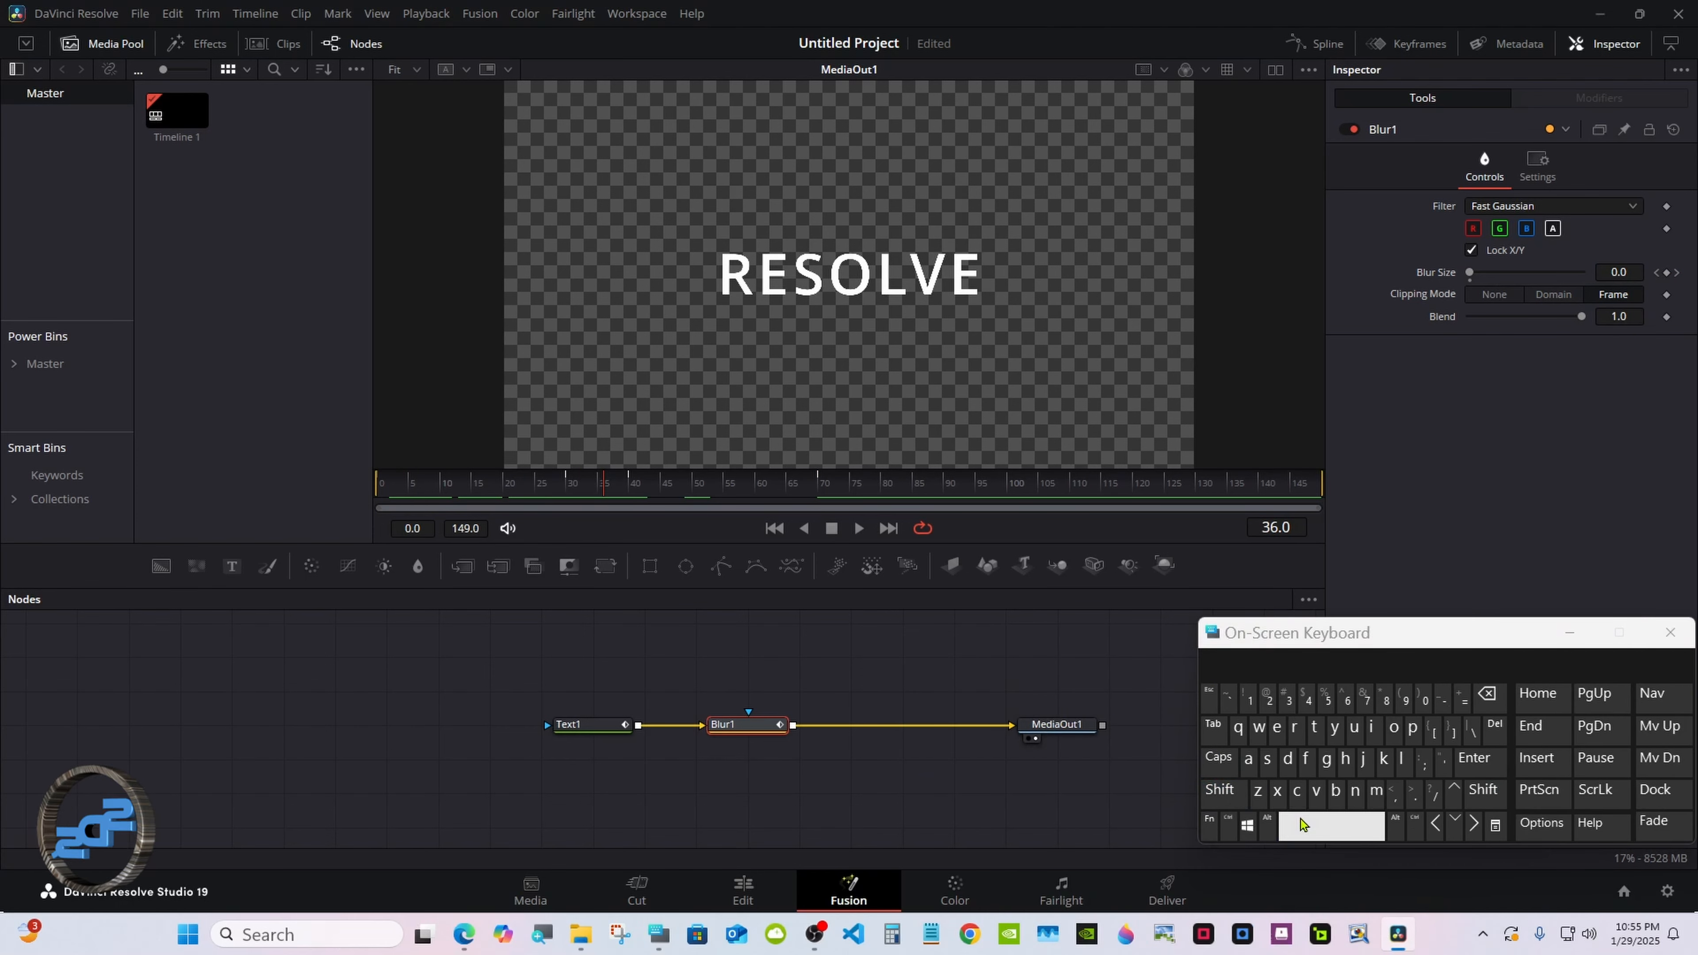
pyautogui.click(1288, 759)
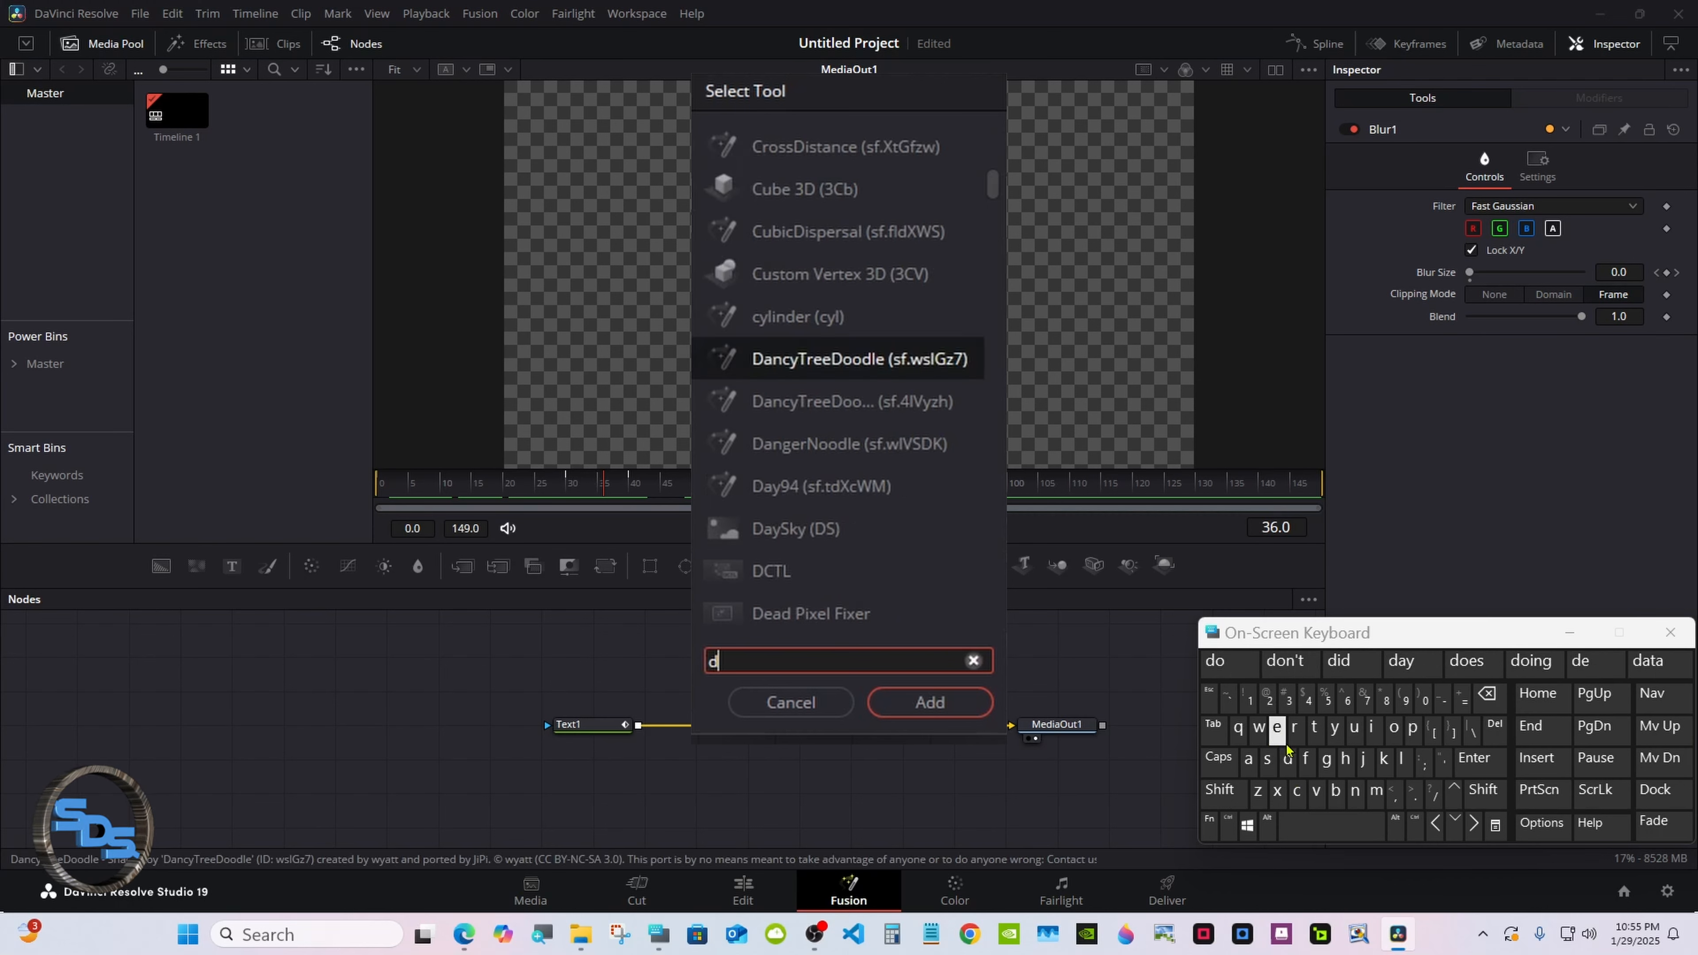
pyautogui.click(1294, 726)
pyautogui.click(1394, 727)
pyautogui.click(769, 231)
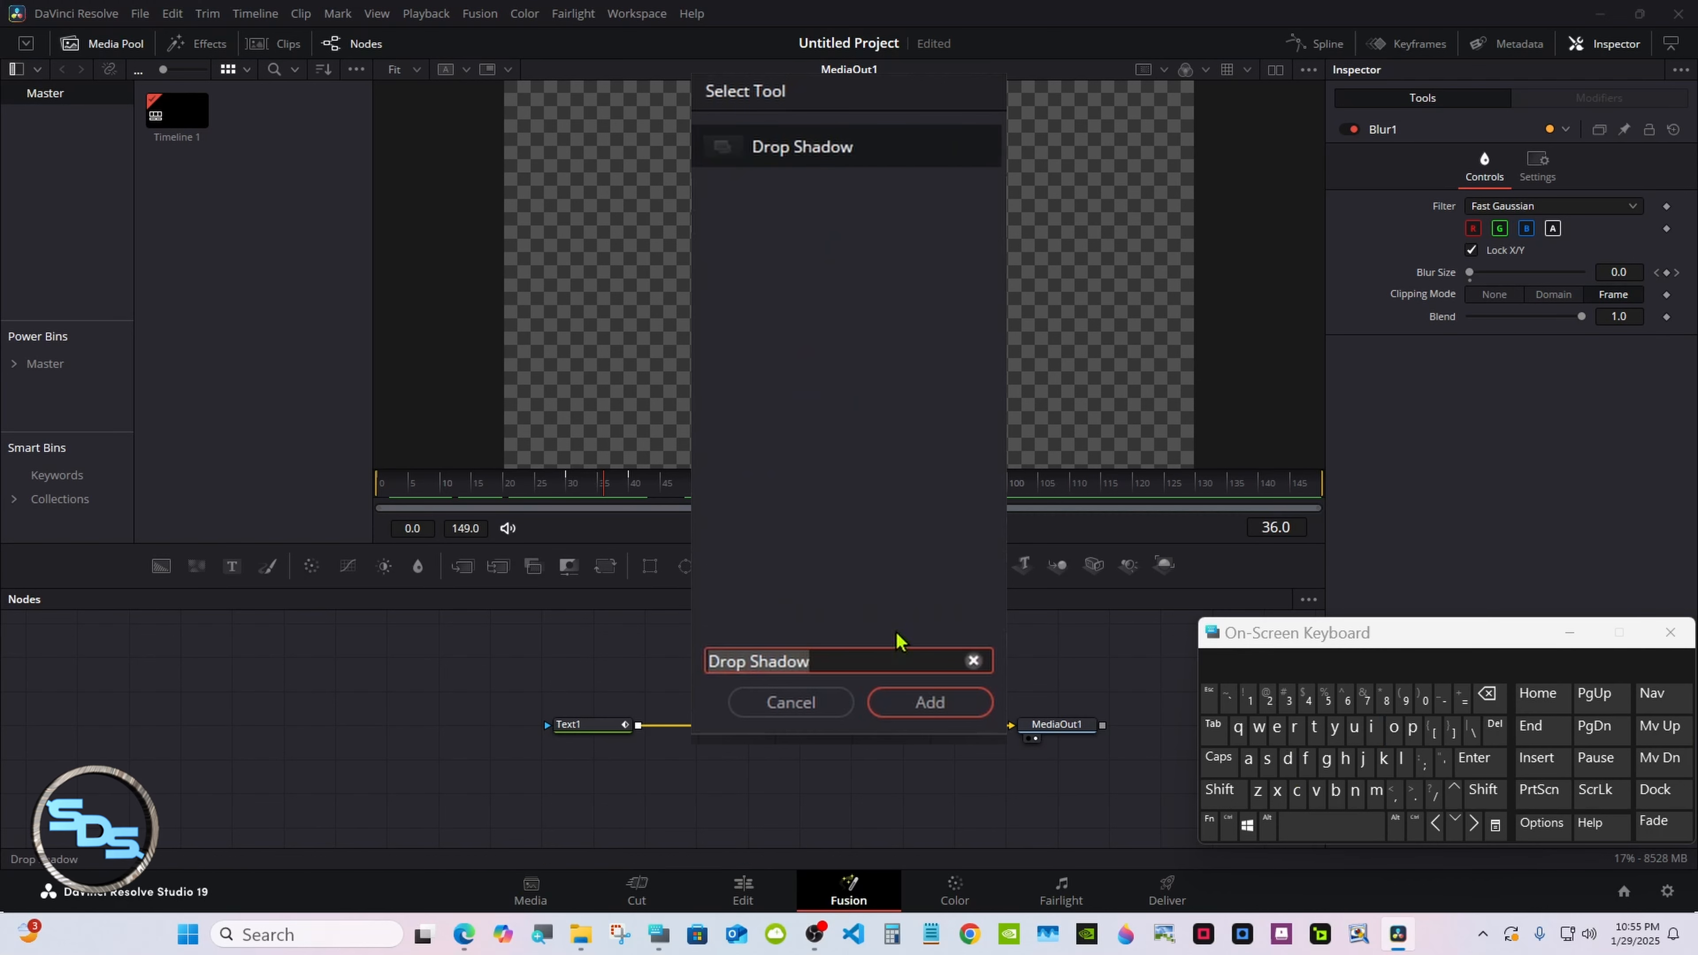
pyautogui.click(906, 703)
# Add a Keyframe Stretcher node before MediaOut1.
pyautogui.moveTo(1033, 723); pyautogui.dragTo(1085, 724)
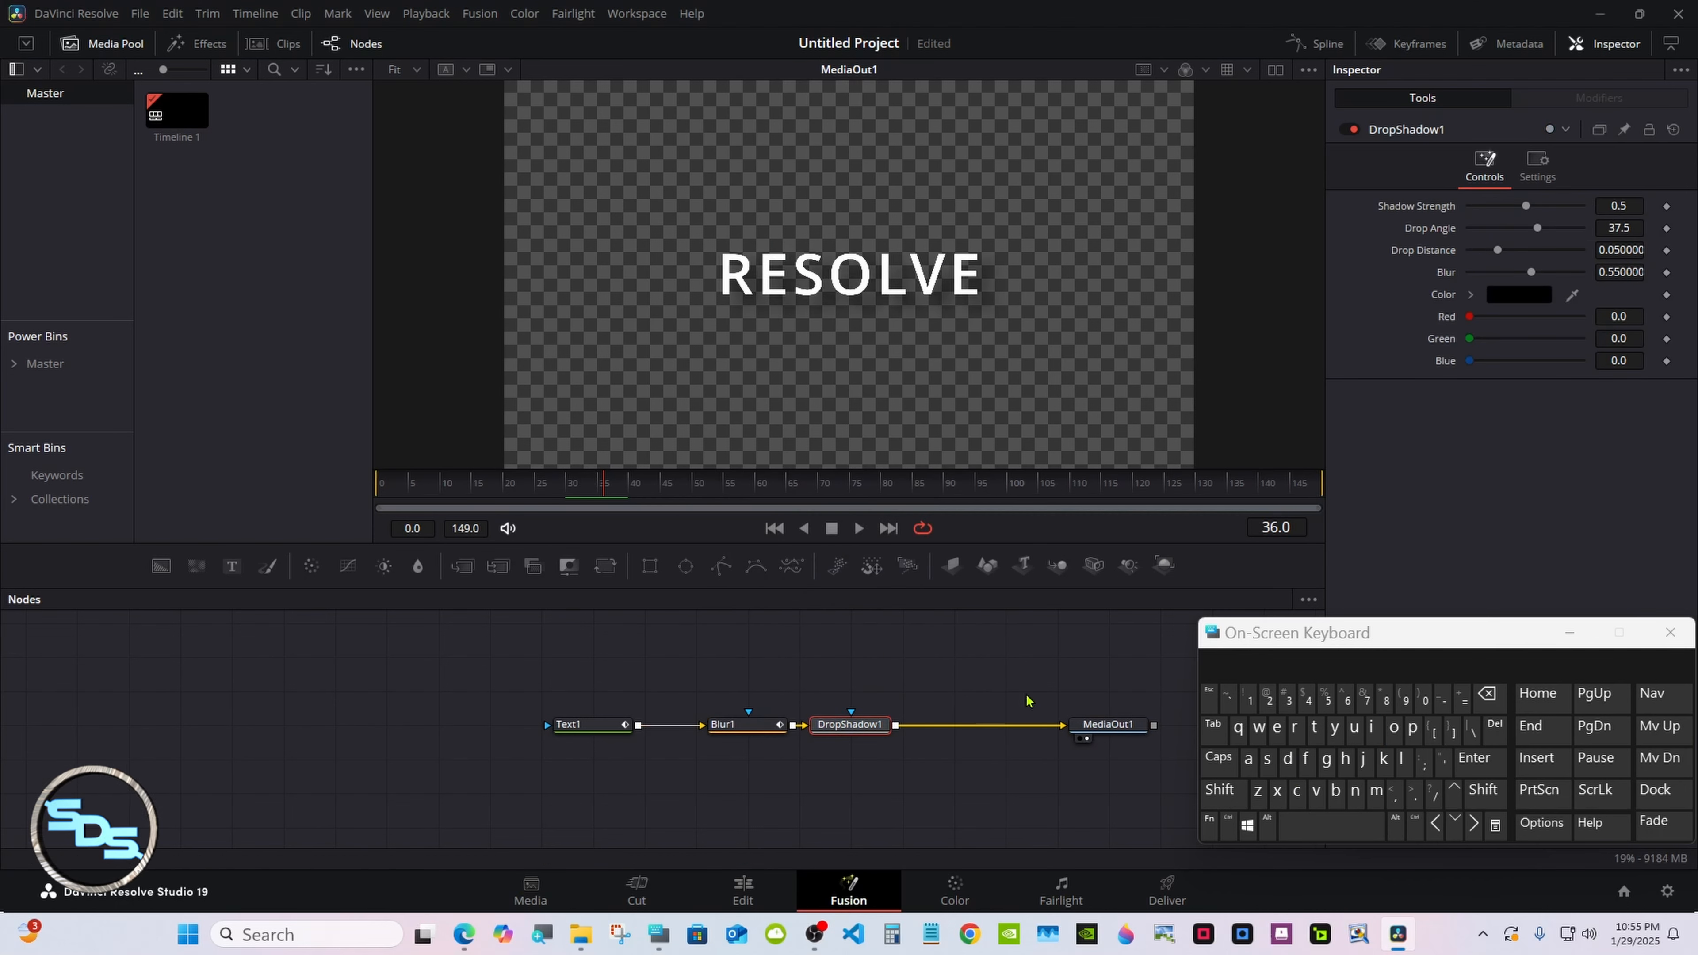
pyautogui.click(1218, 789)
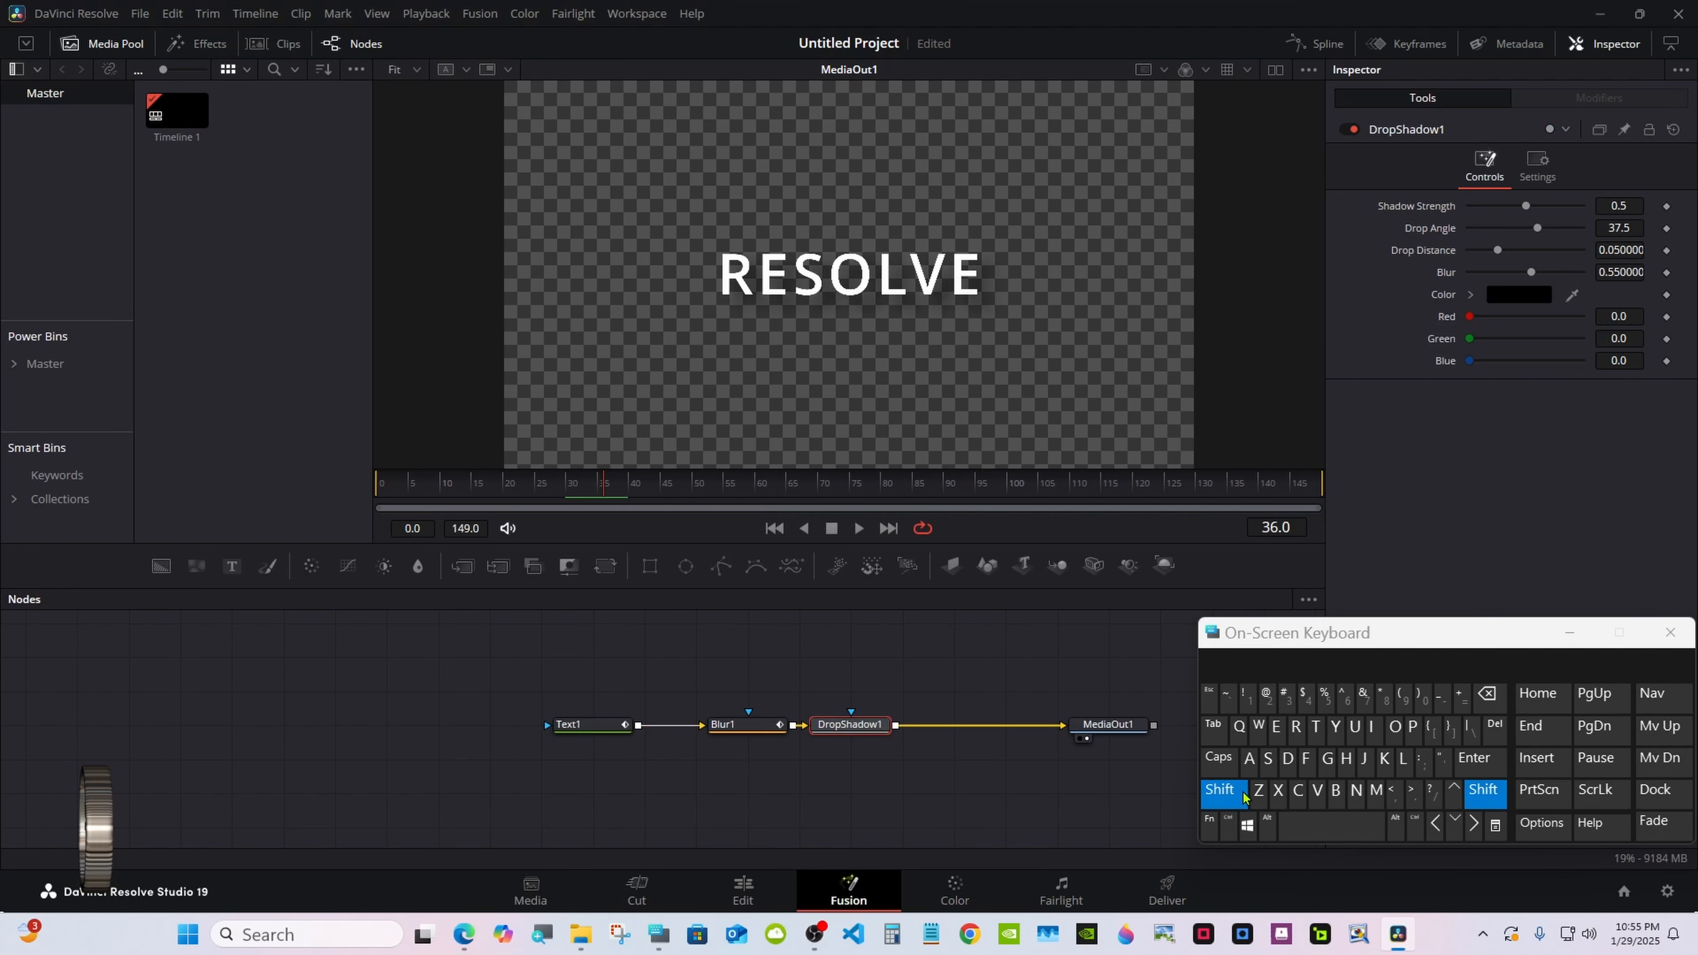
pyautogui.click(1334, 825)
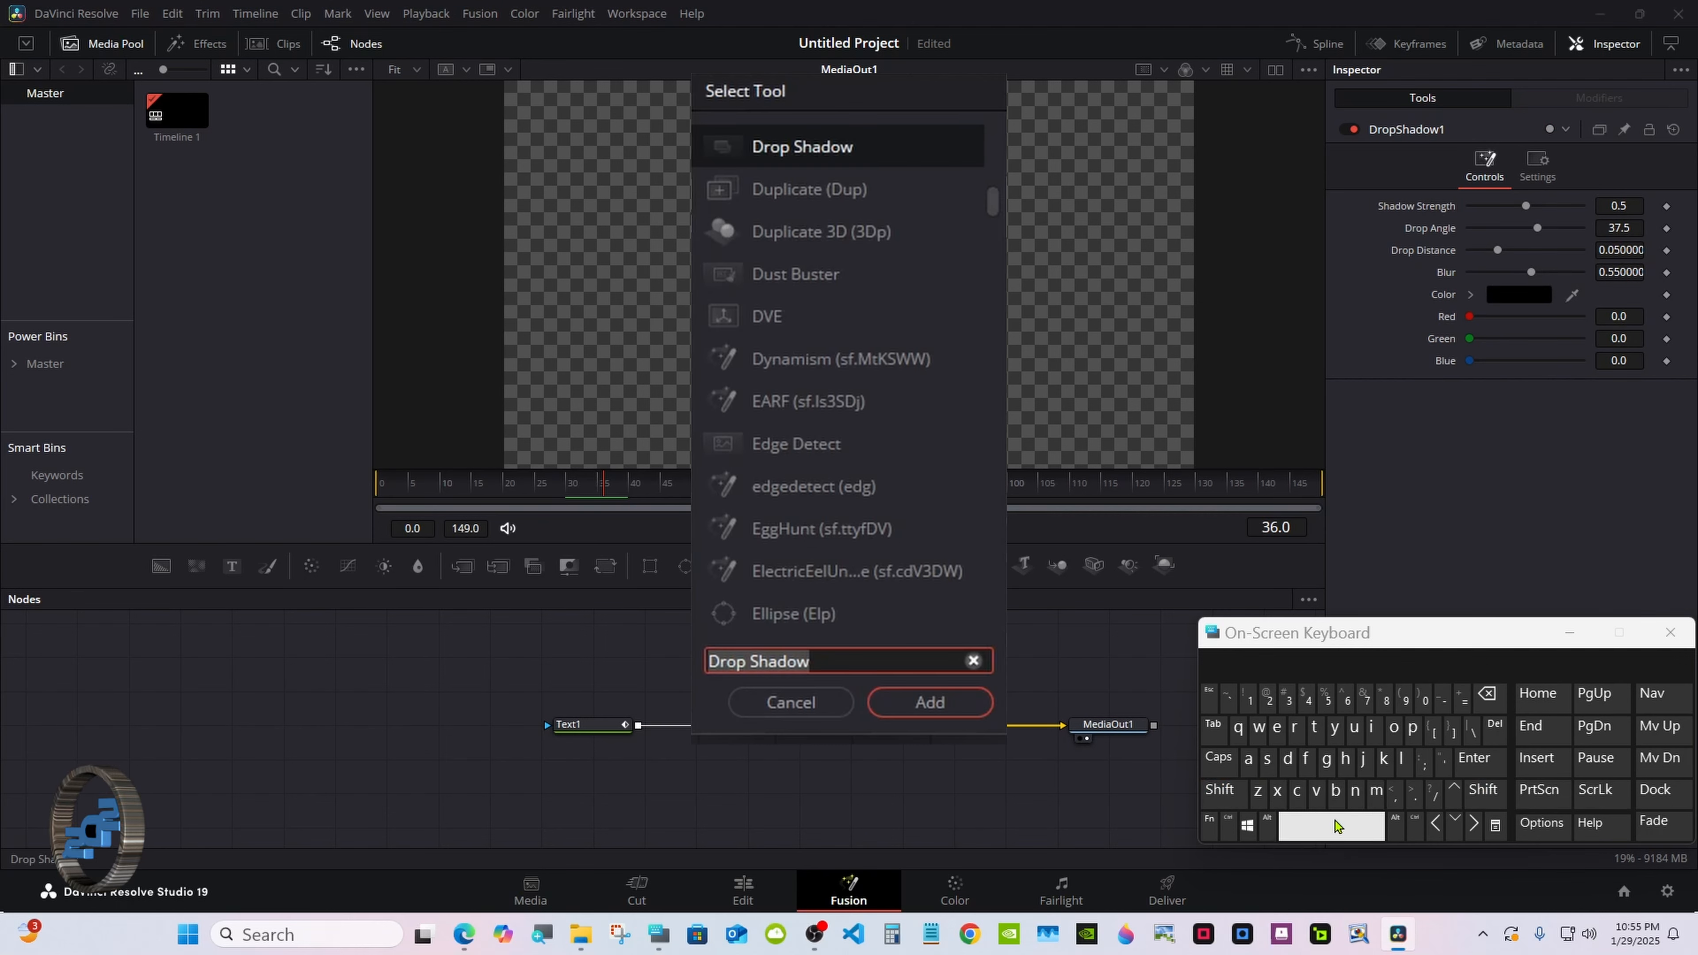
pyautogui.click(1382, 759)
pyautogui.click(1280, 735)
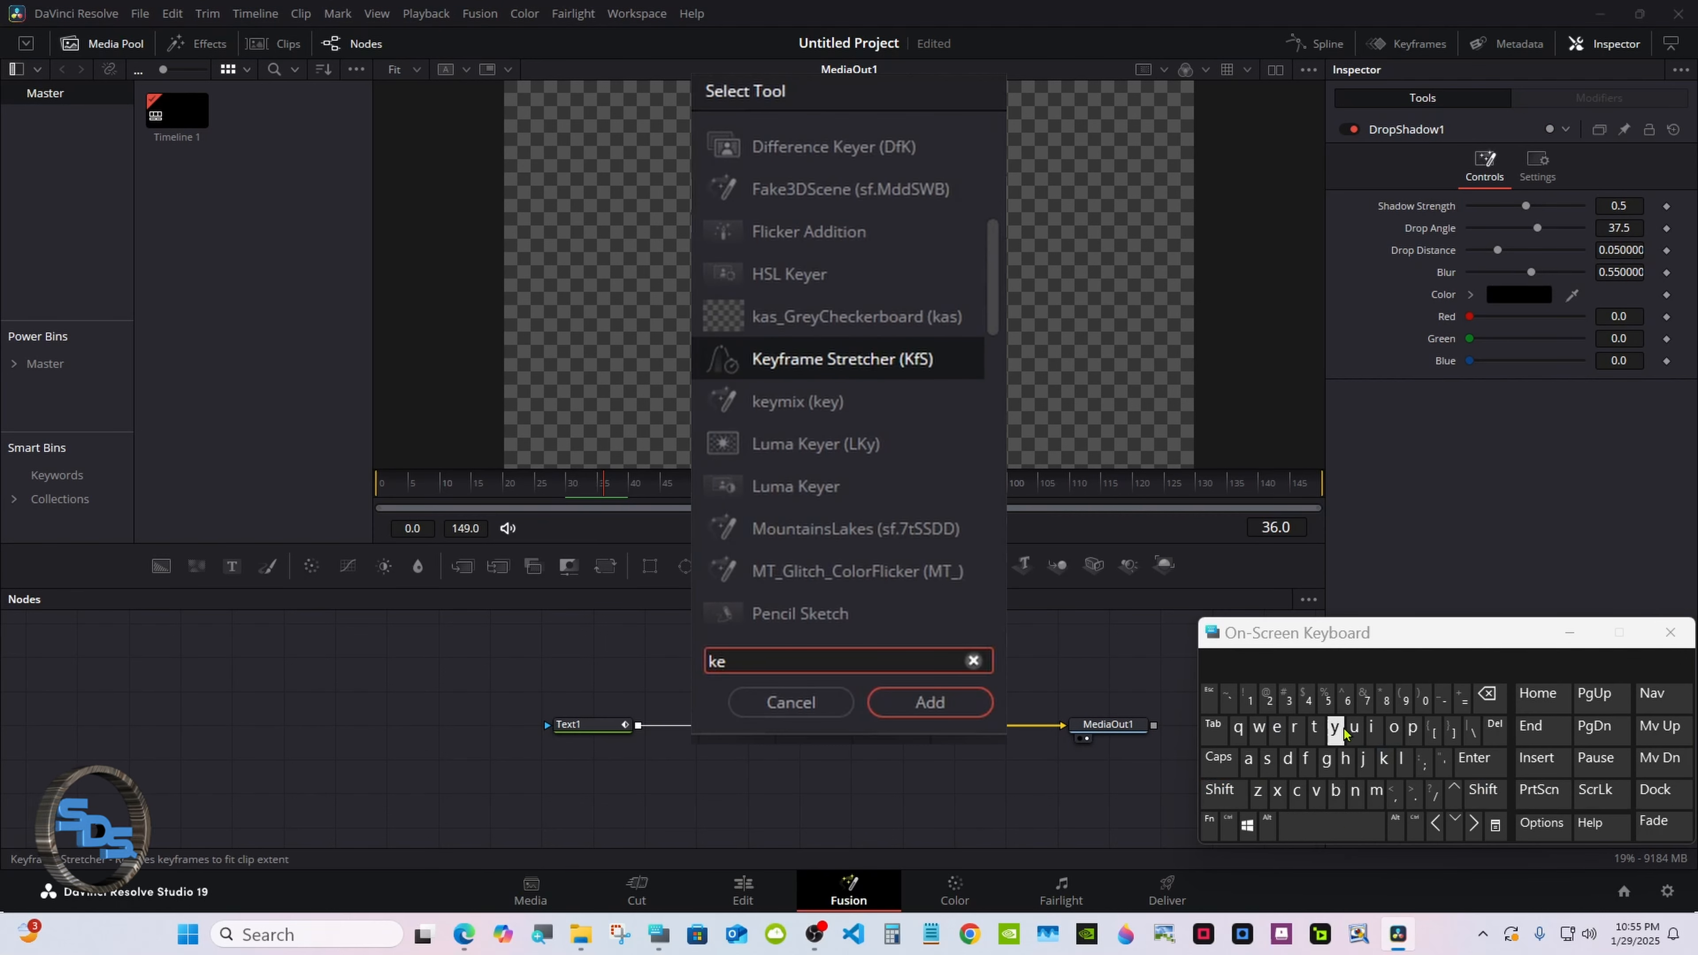
pyautogui.click(1334, 730)
pyautogui.click(829, 376)
pyautogui.click(902, 604)
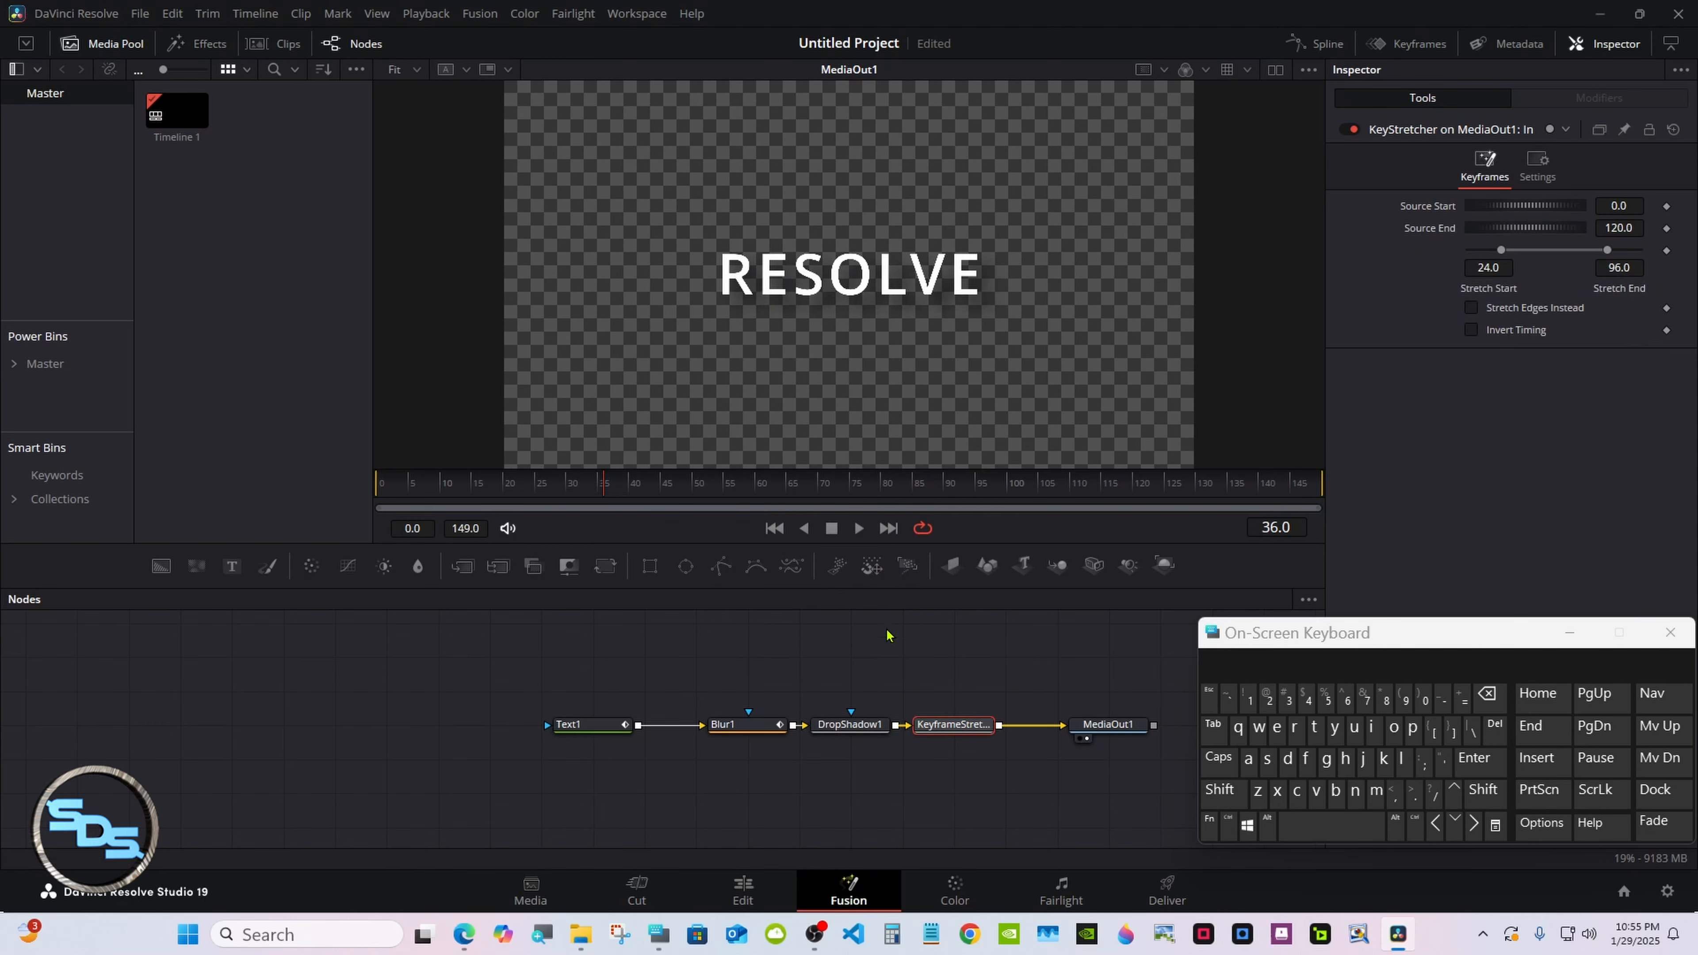
# Set the Keyframe Stretcher's Stretch Start to 30 and Stretch End to 40.
pyautogui.click(602, 725)
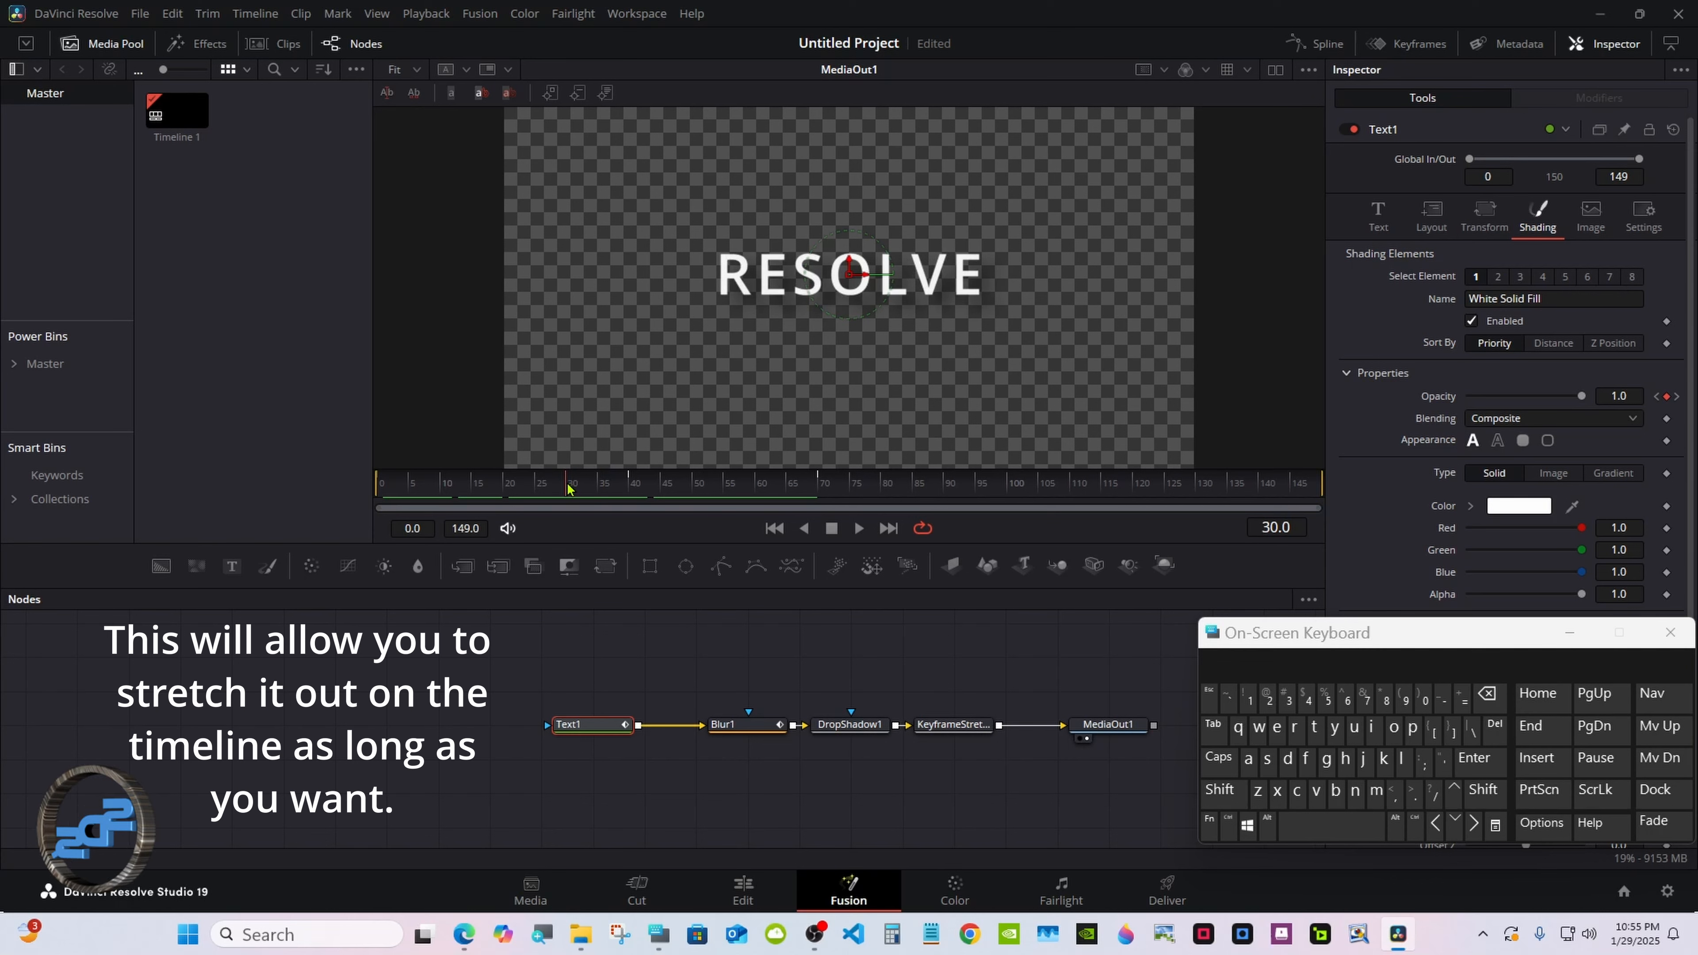
pyautogui.click(615, 485)
pyautogui.click(960, 729)
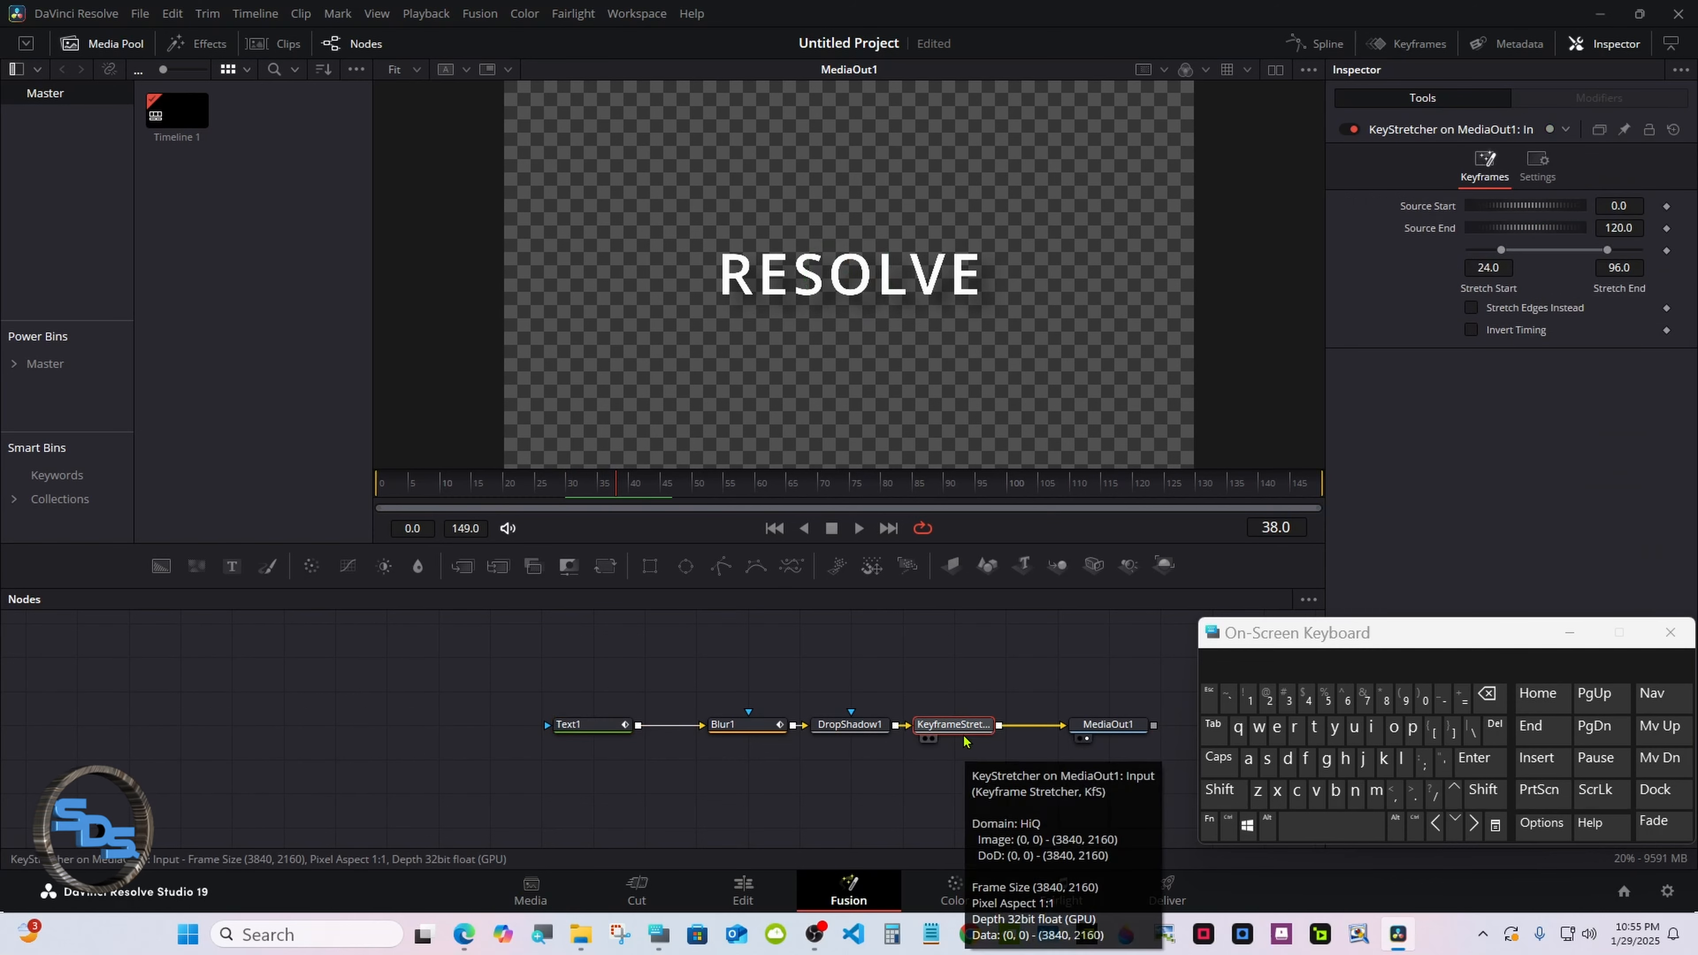
pyautogui.click(1502, 265)
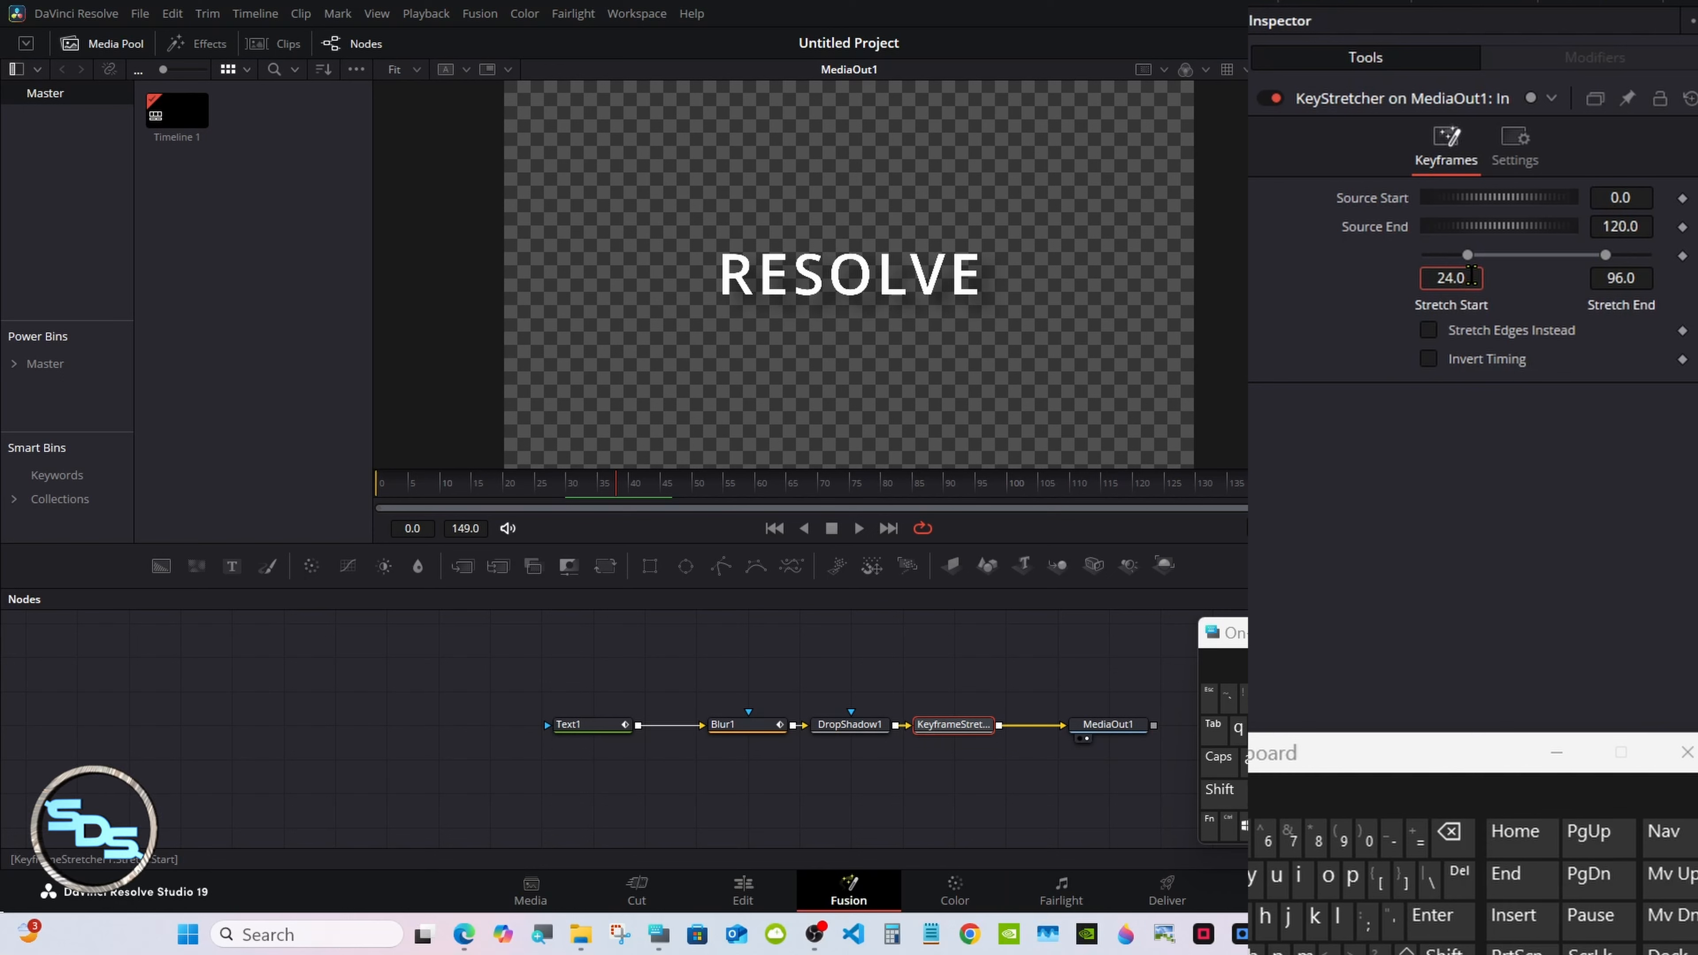
pyautogui.click(1449, 834)
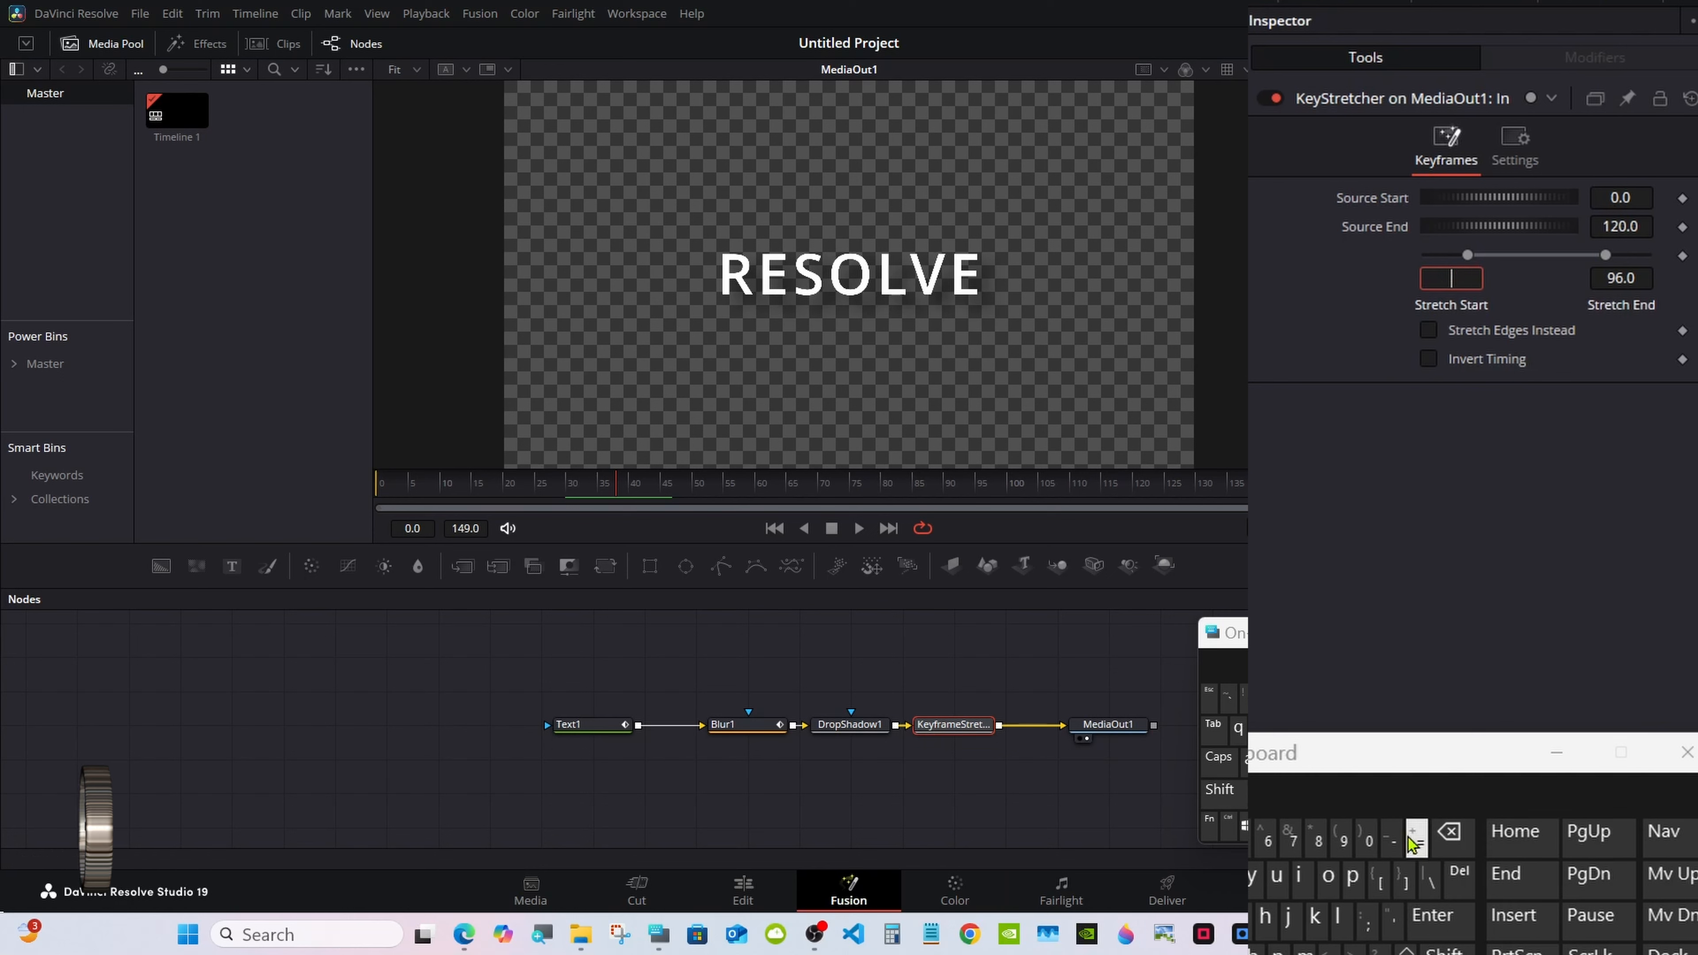
pyautogui.write('30')
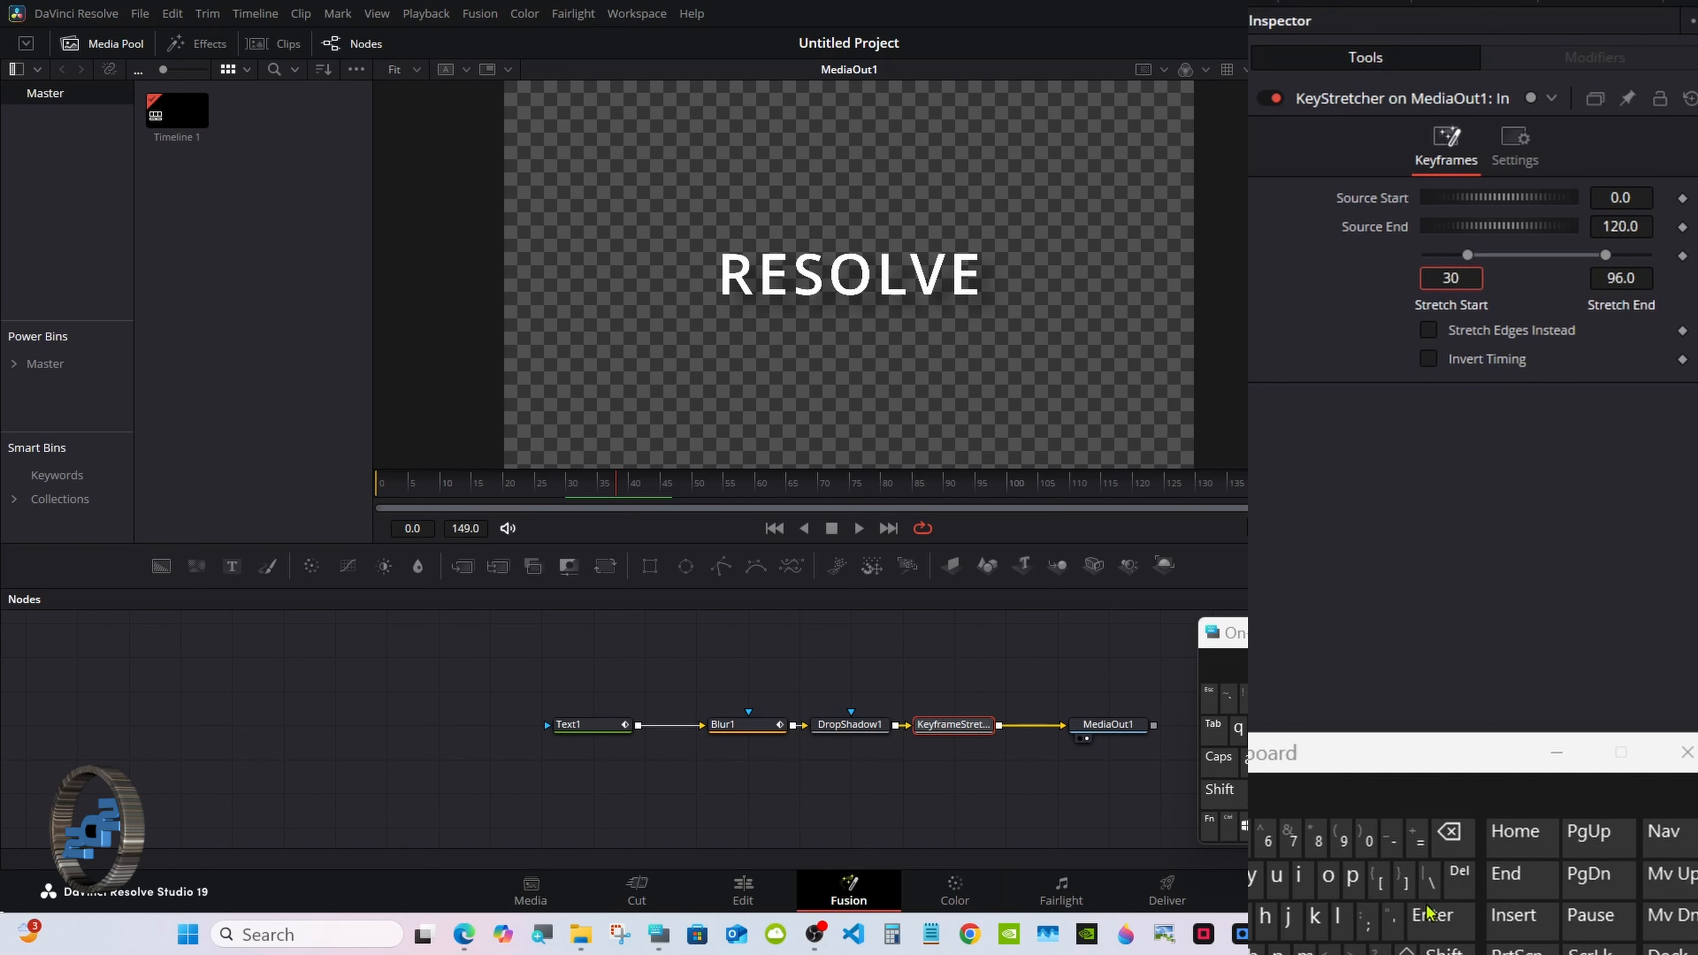
pyautogui.press('Return')
pyautogui.write('40')
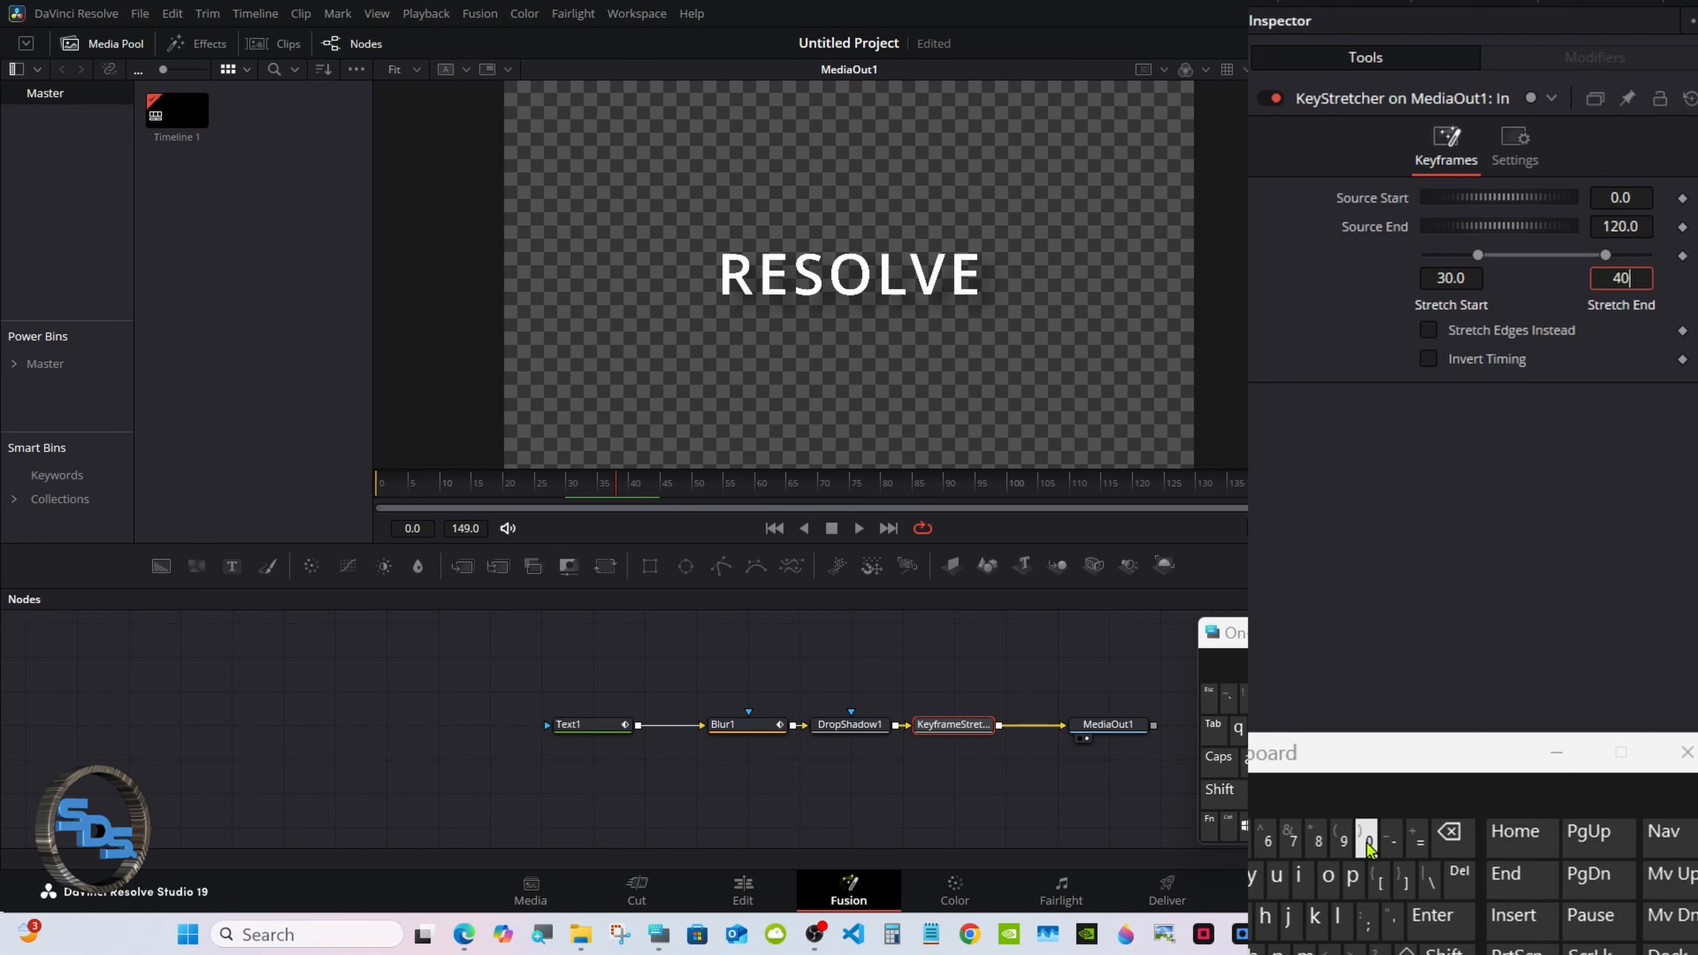
pyautogui.press('Return')
# Lower Source End gradually (108, 98, 94, 87) while scrubbing to check the fade.
pyautogui.moveTo(728, 483); pyautogui.dragTo(935, 476)
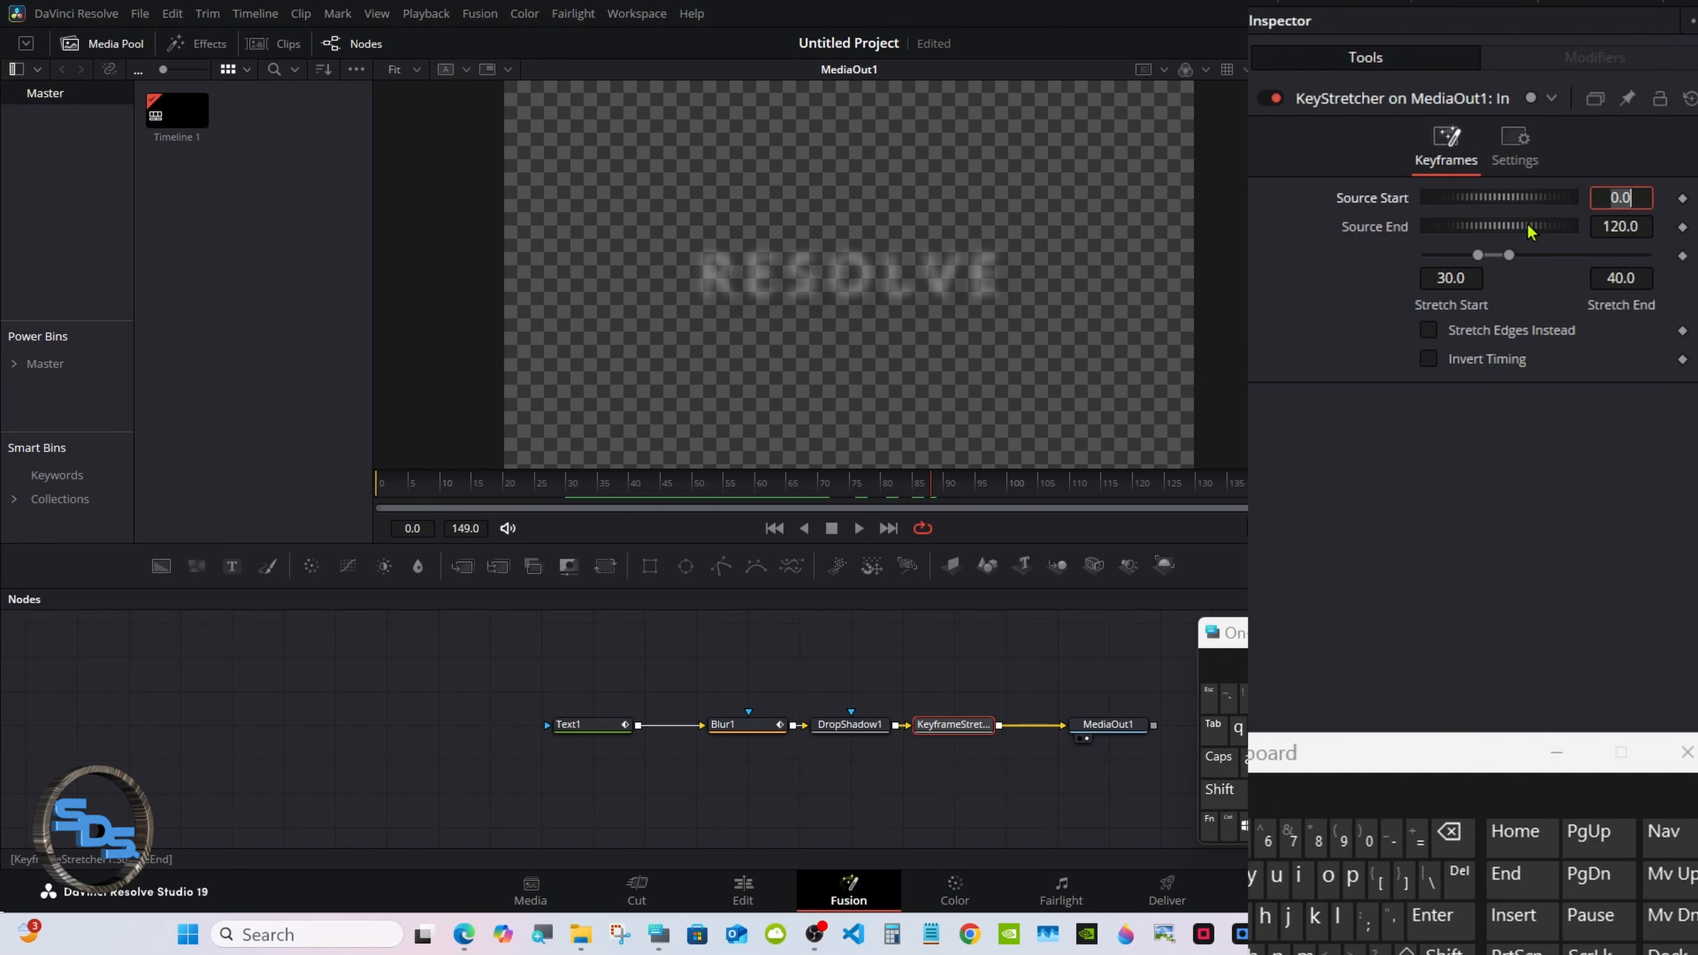
pyautogui.moveTo(1529, 228); pyautogui.dragTo(100, 220)
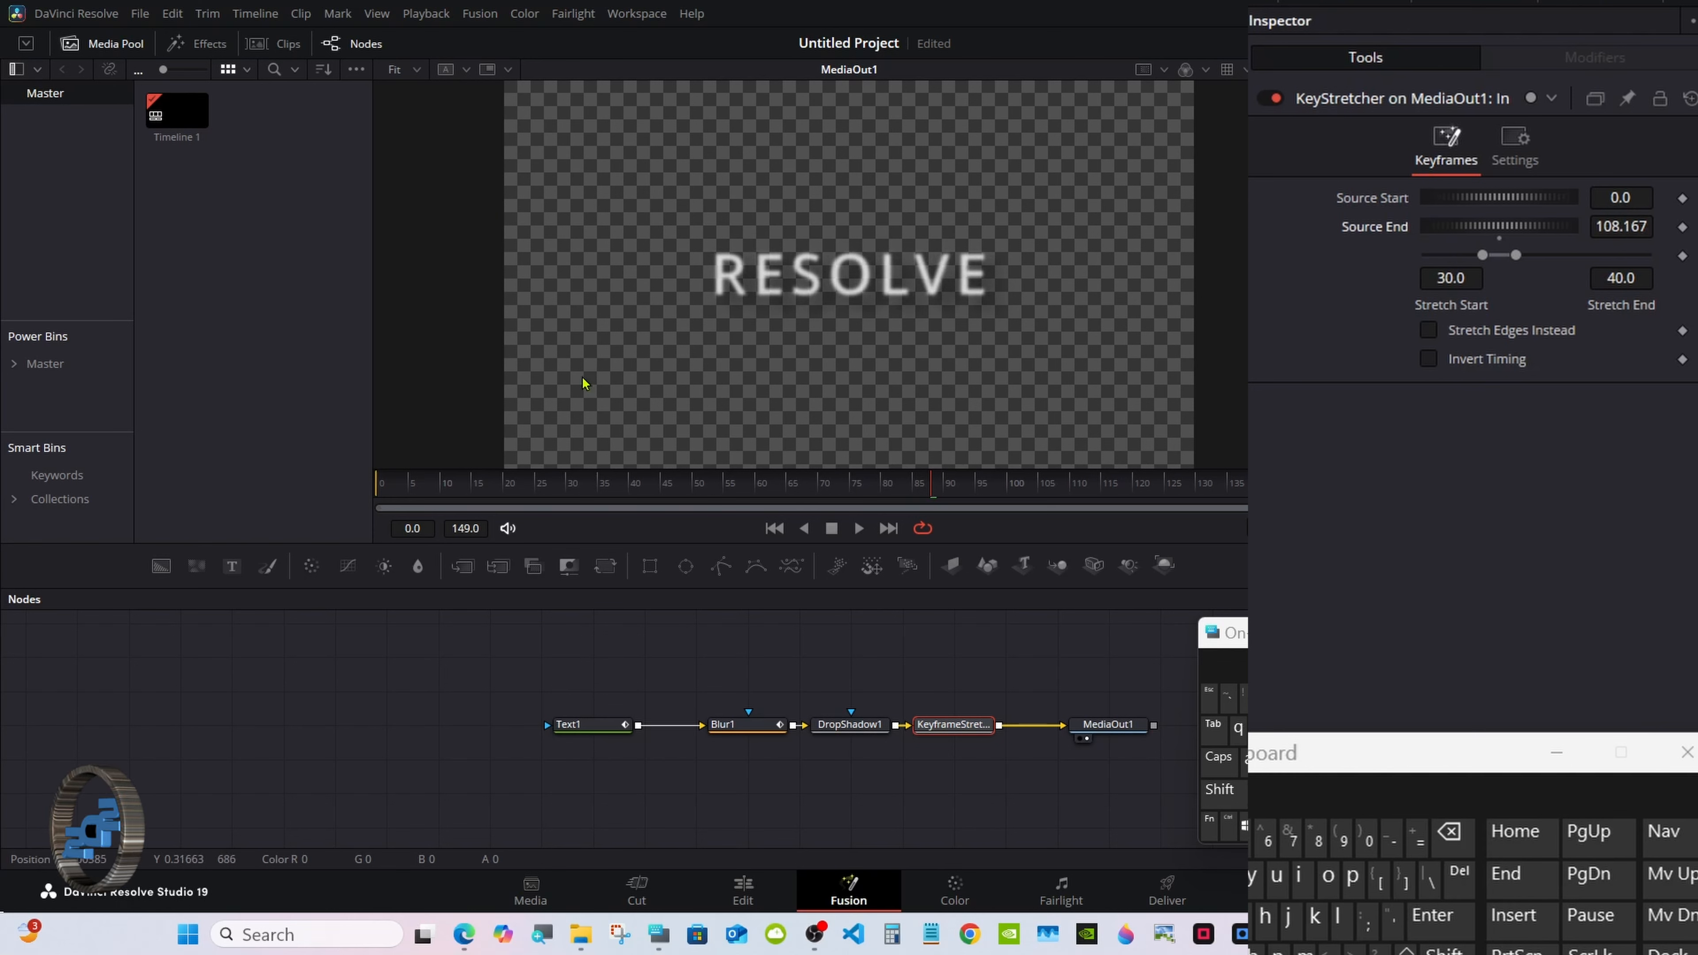
pyautogui.moveTo(952, 484); pyautogui.dragTo(1032, 476)
pyautogui.moveTo(1537, 229); pyautogui.dragTo(530, 288)
pyautogui.moveTo(1039, 491); pyautogui.dragTo(1106, 492)
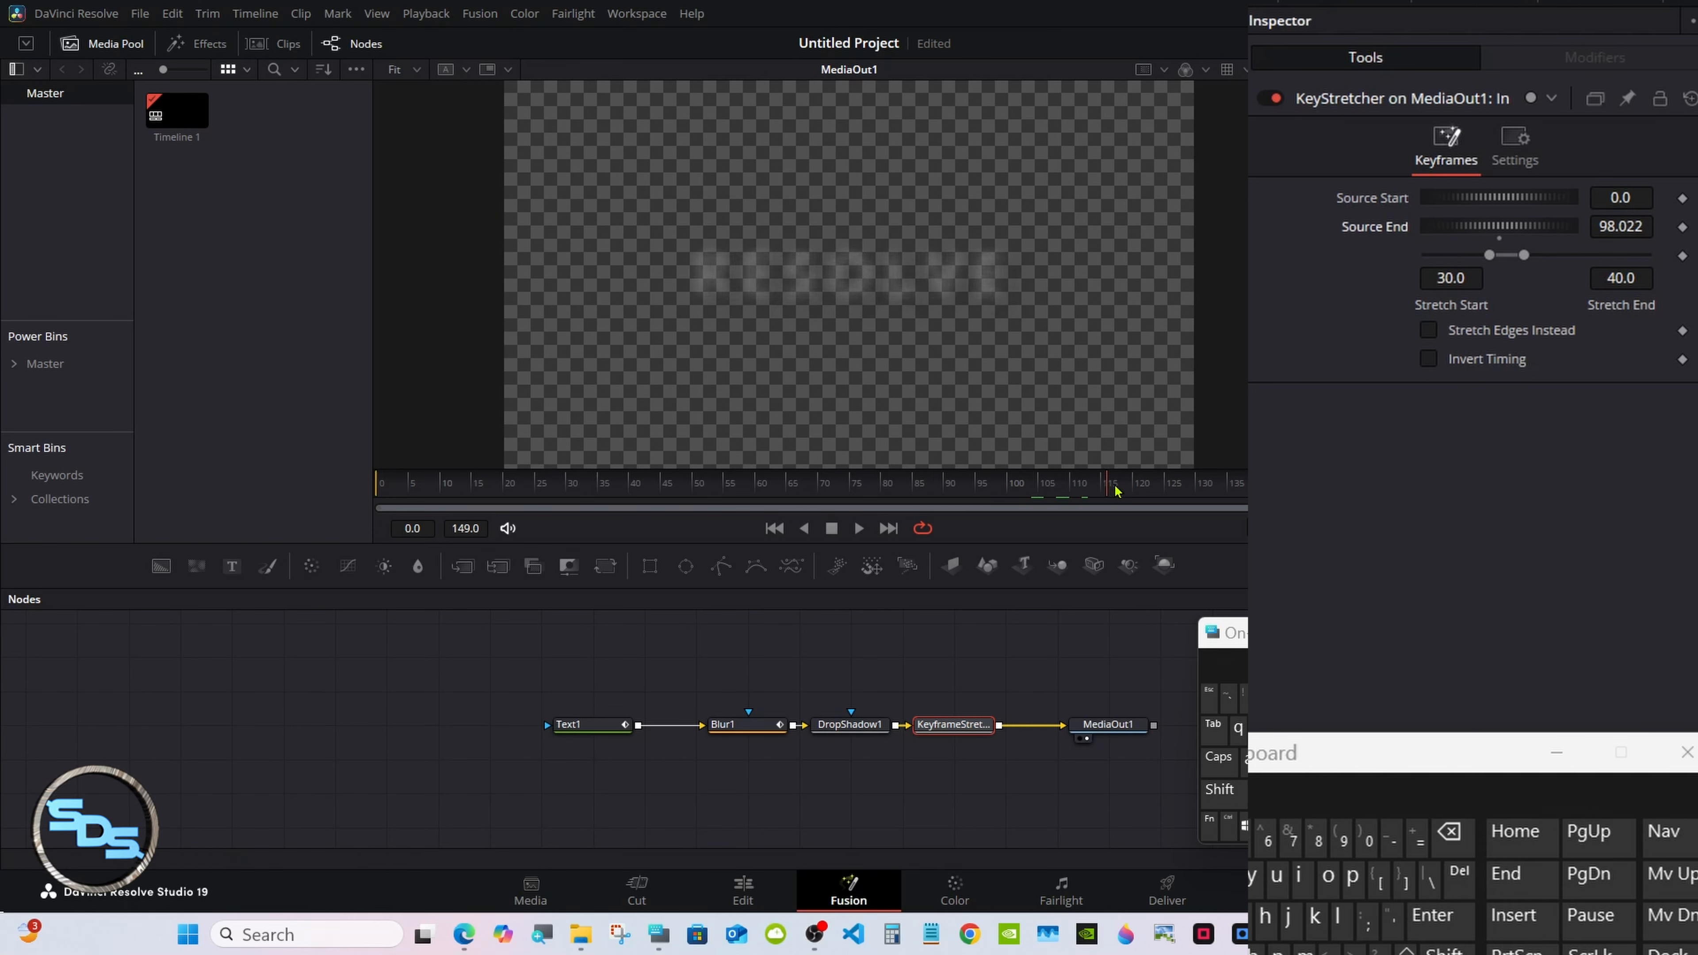
pyautogui.moveTo(1541, 230); pyautogui.dragTo(738, 227)
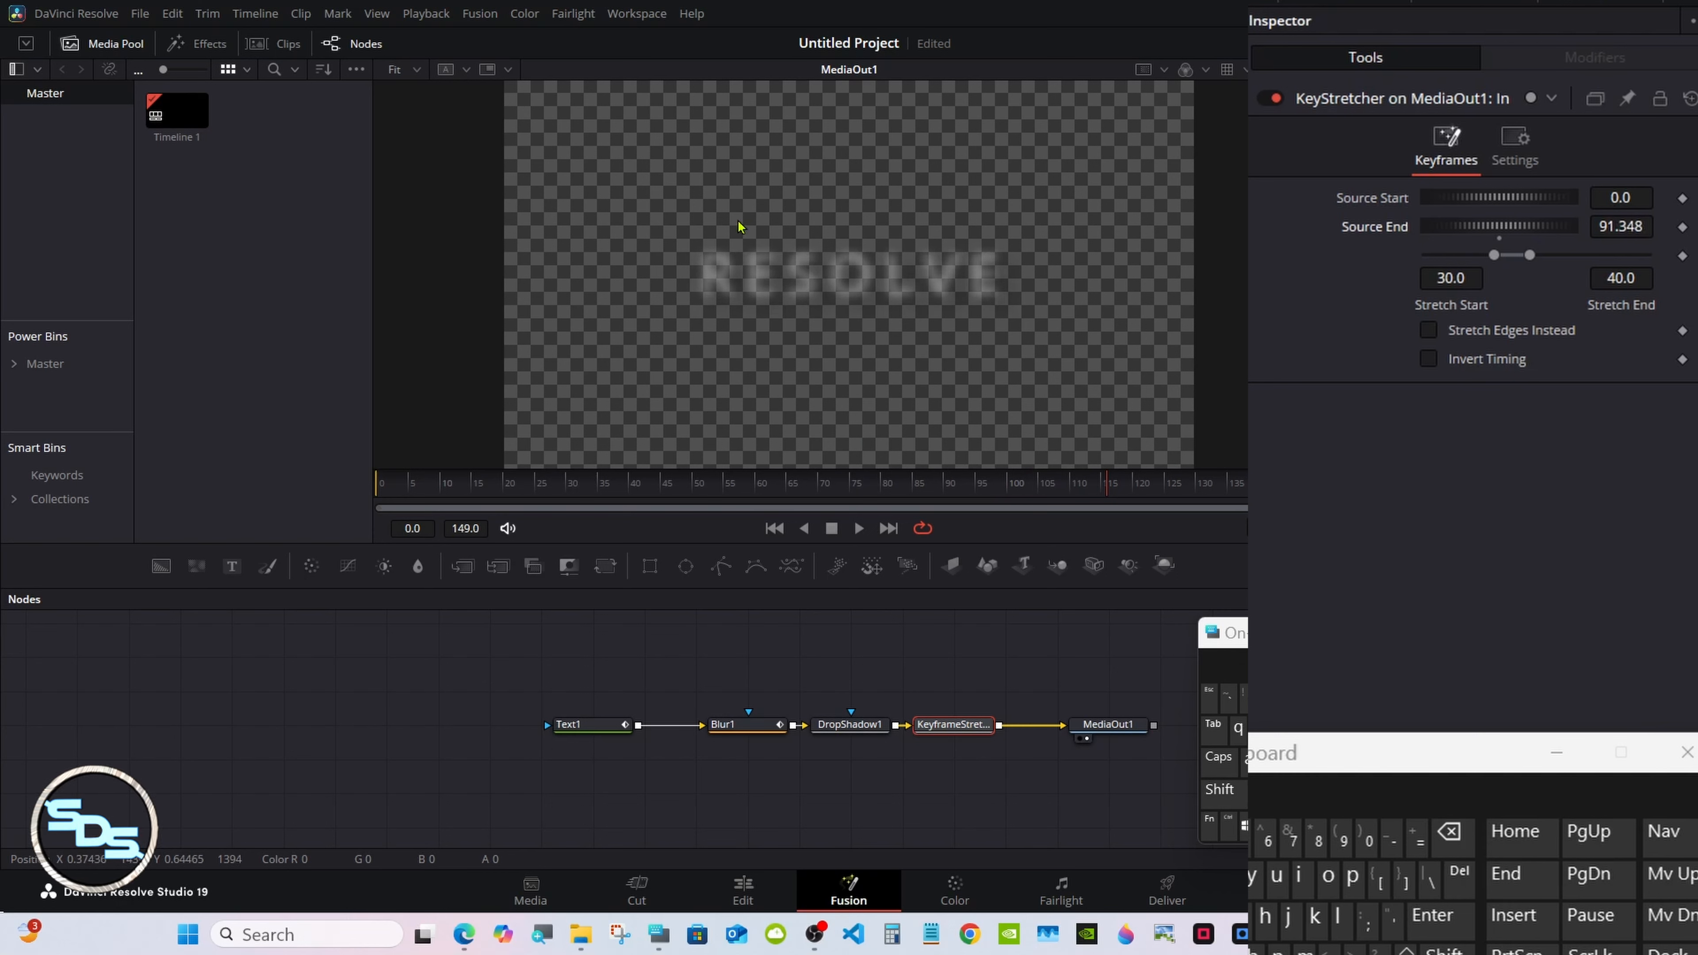
pyautogui.click(1152, 486)
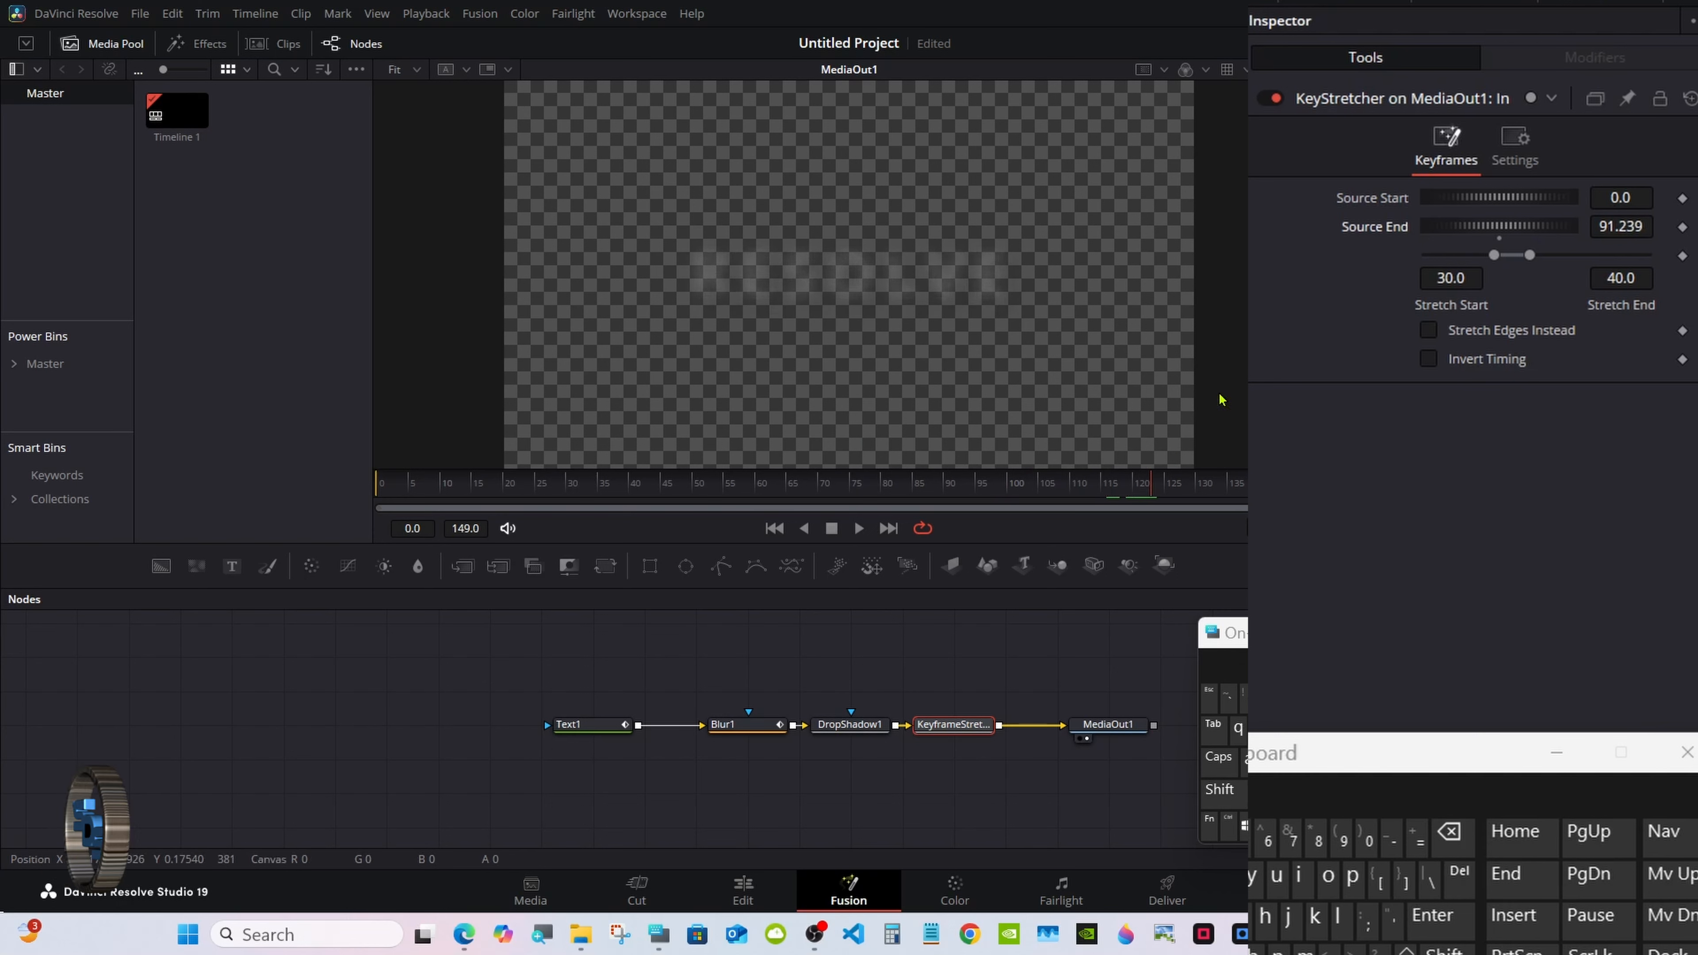
pyautogui.moveTo(1537, 234); pyautogui.dragTo(663, 231)
pyautogui.moveTo(1156, 479); pyautogui.dragTo(1196, 478)
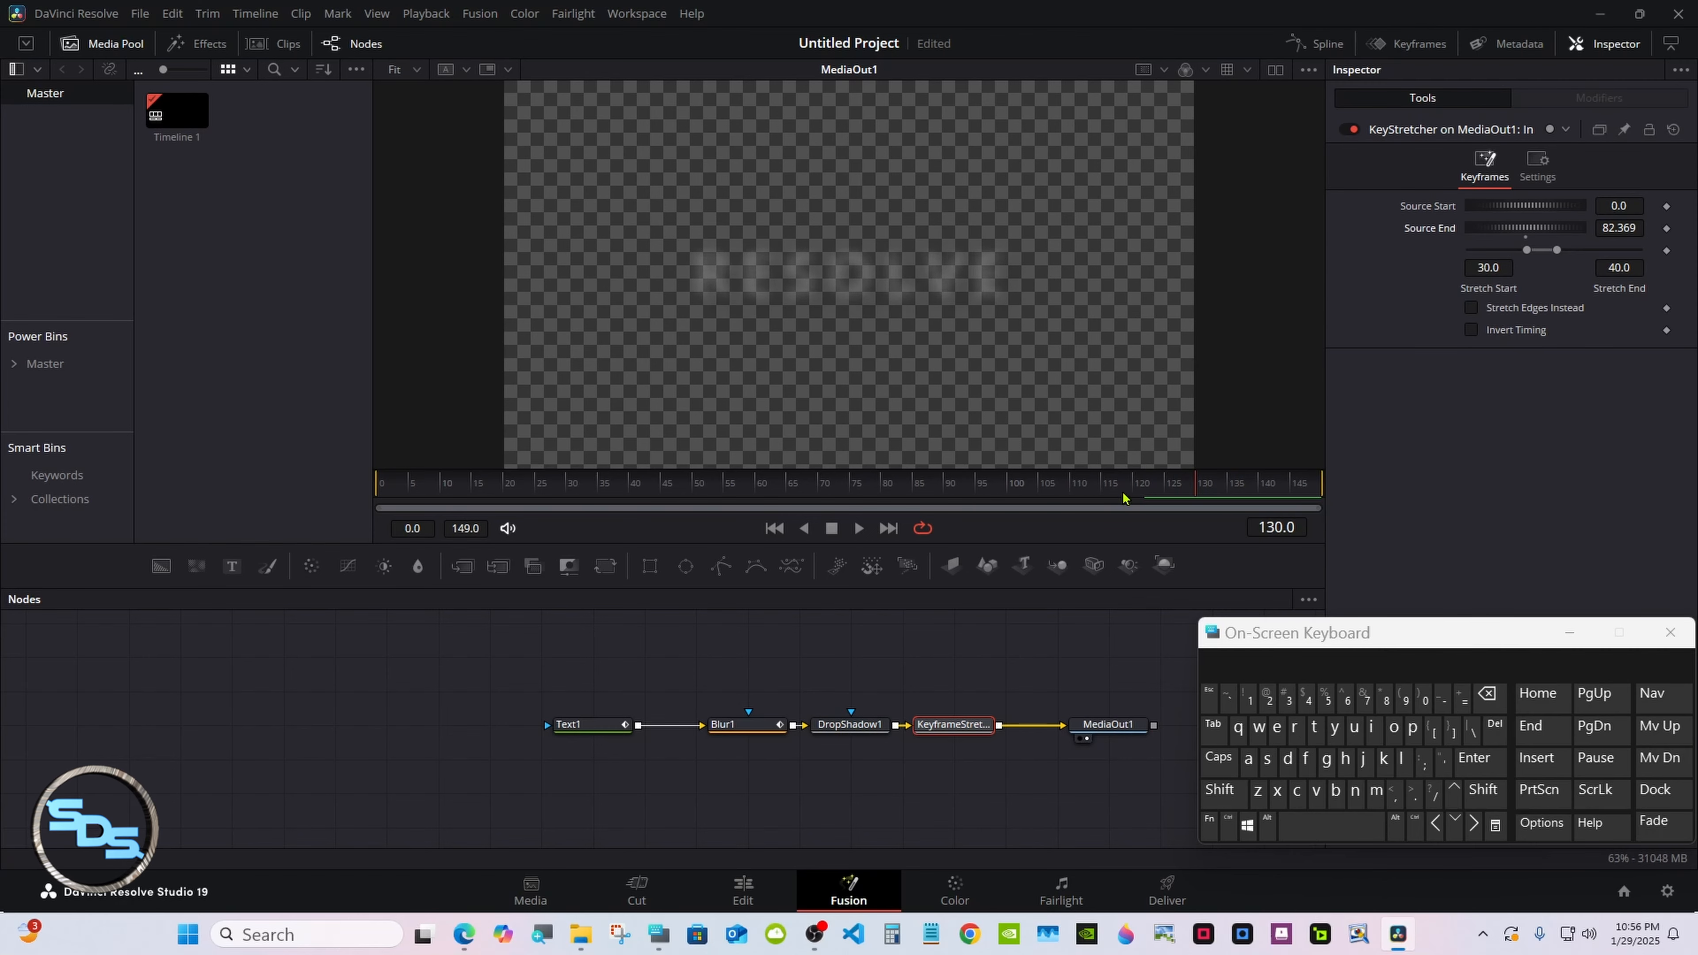
# Deselect the node, show the viewer over black, and play the title animation.
pyautogui.click(916, 642)
pyautogui.moveTo(1242, 639); pyautogui.dragTo(1295, 634)
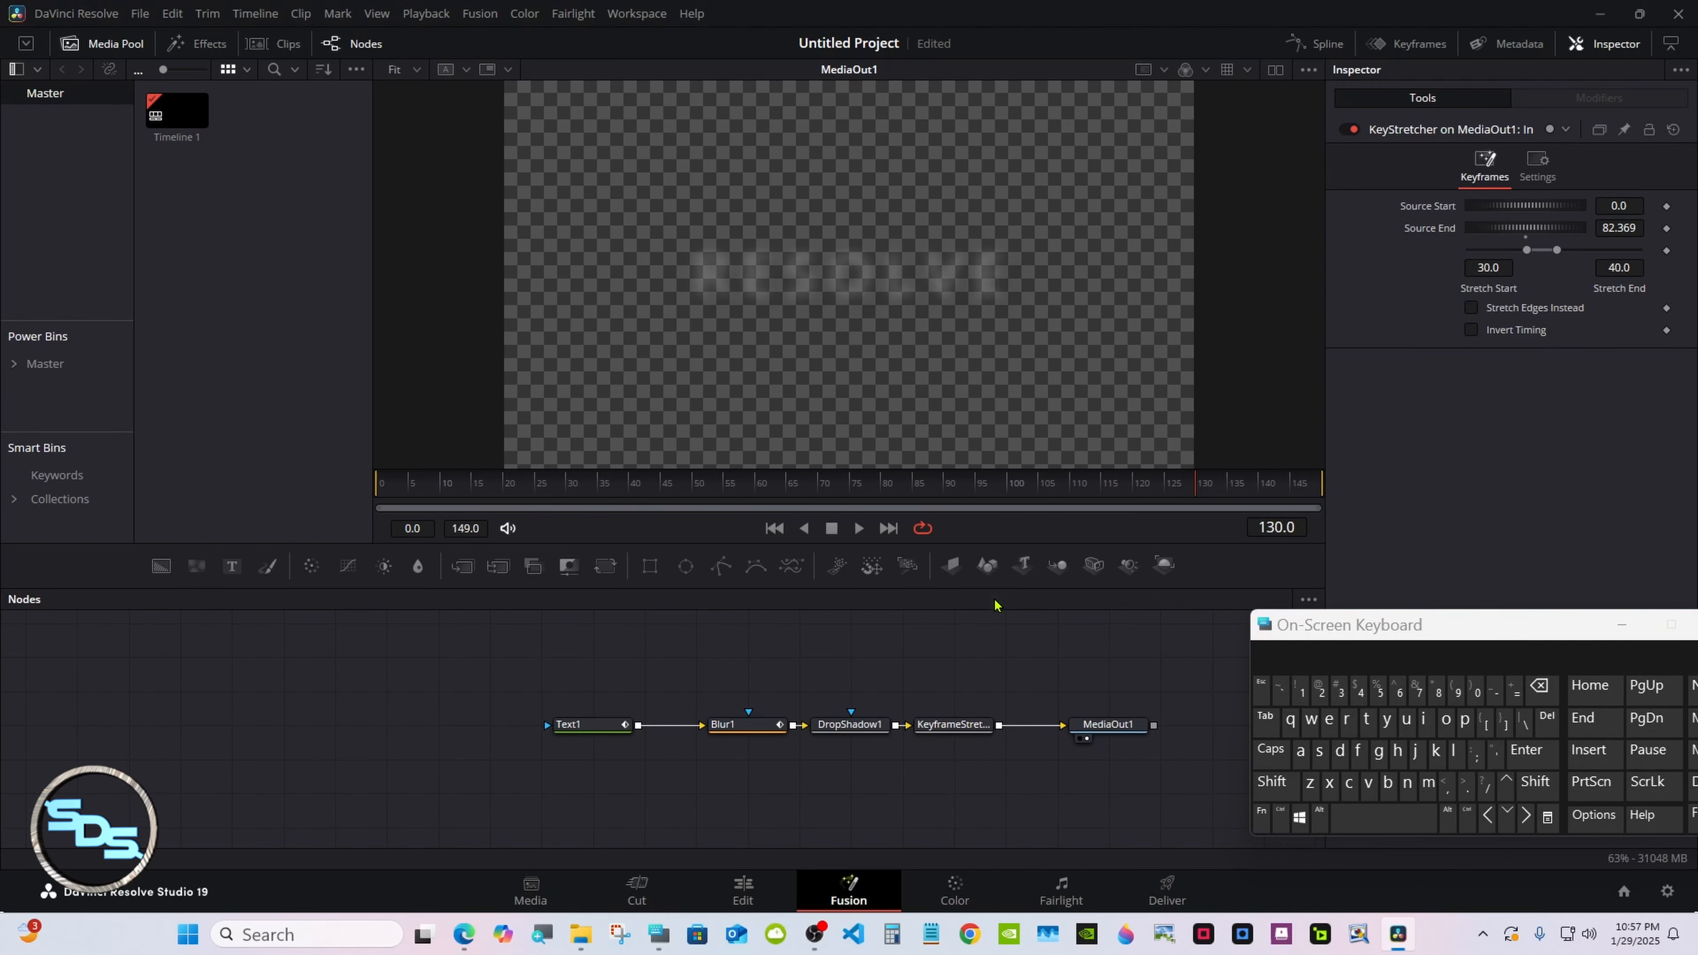
pyautogui.click(1308, 69)
pyautogui.click(1243, 214)
pyautogui.click(859, 528)
# Stop playback and select Text1, Blur1, DropShadow1 and the KeyframeStretcher nodes.
pyautogui.click(831, 528)
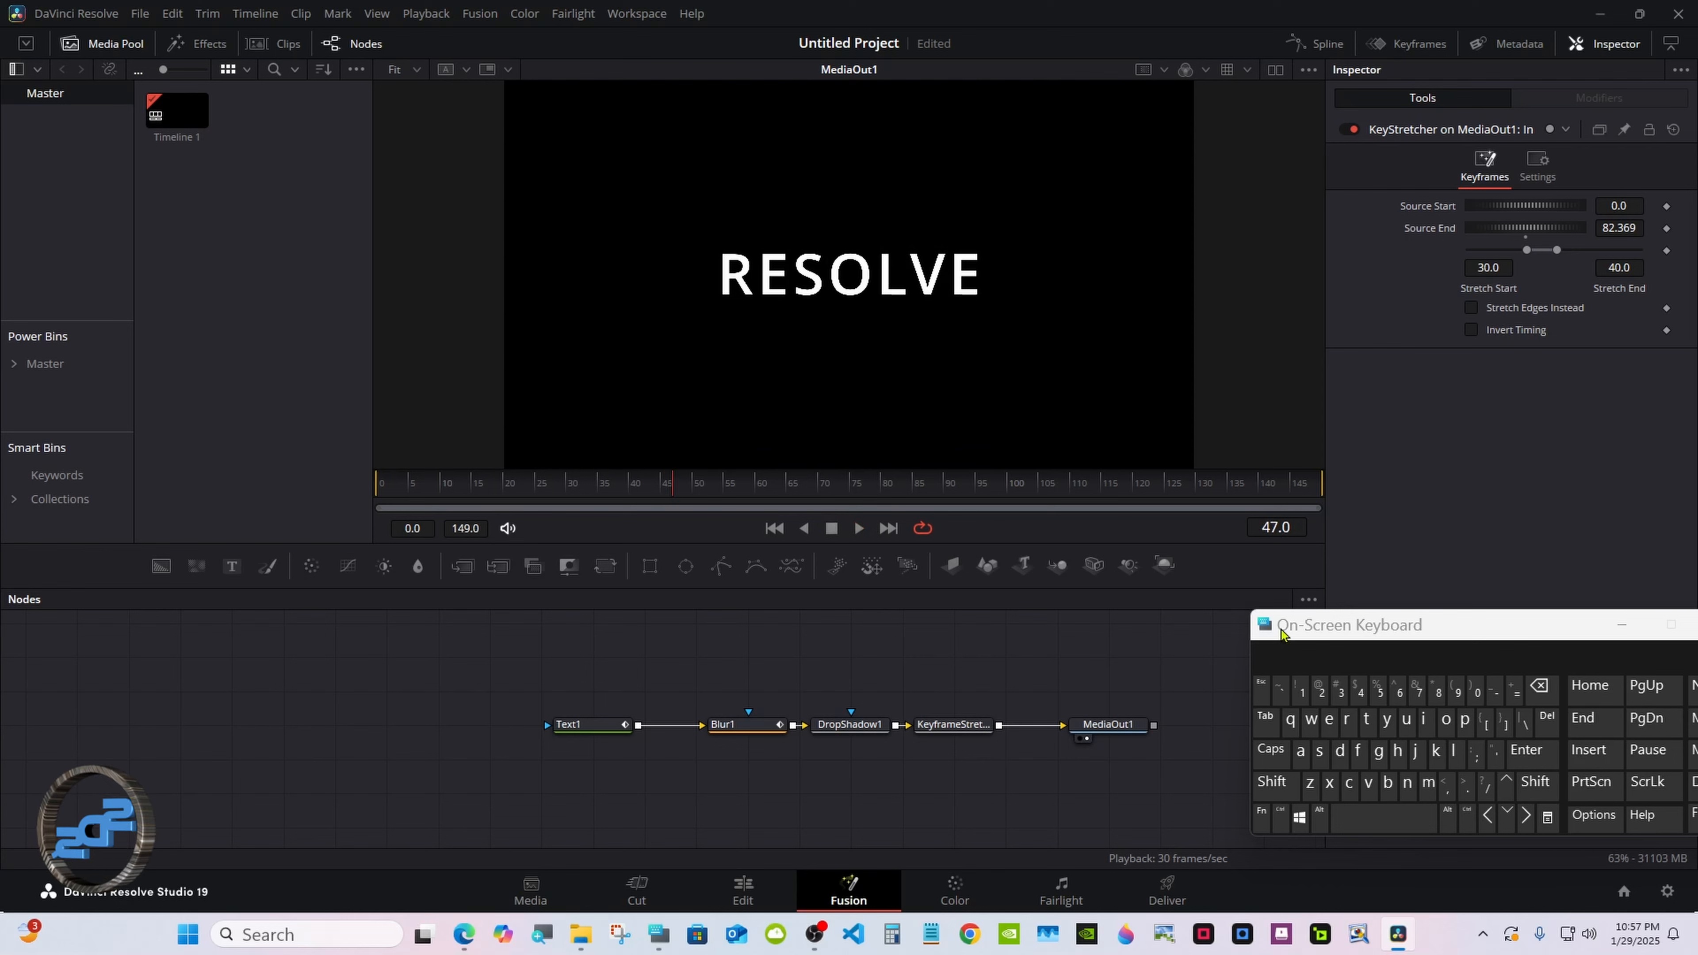
pyautogui.moveTo(1297, 622); pyautogui.dragTo(1269, 573)
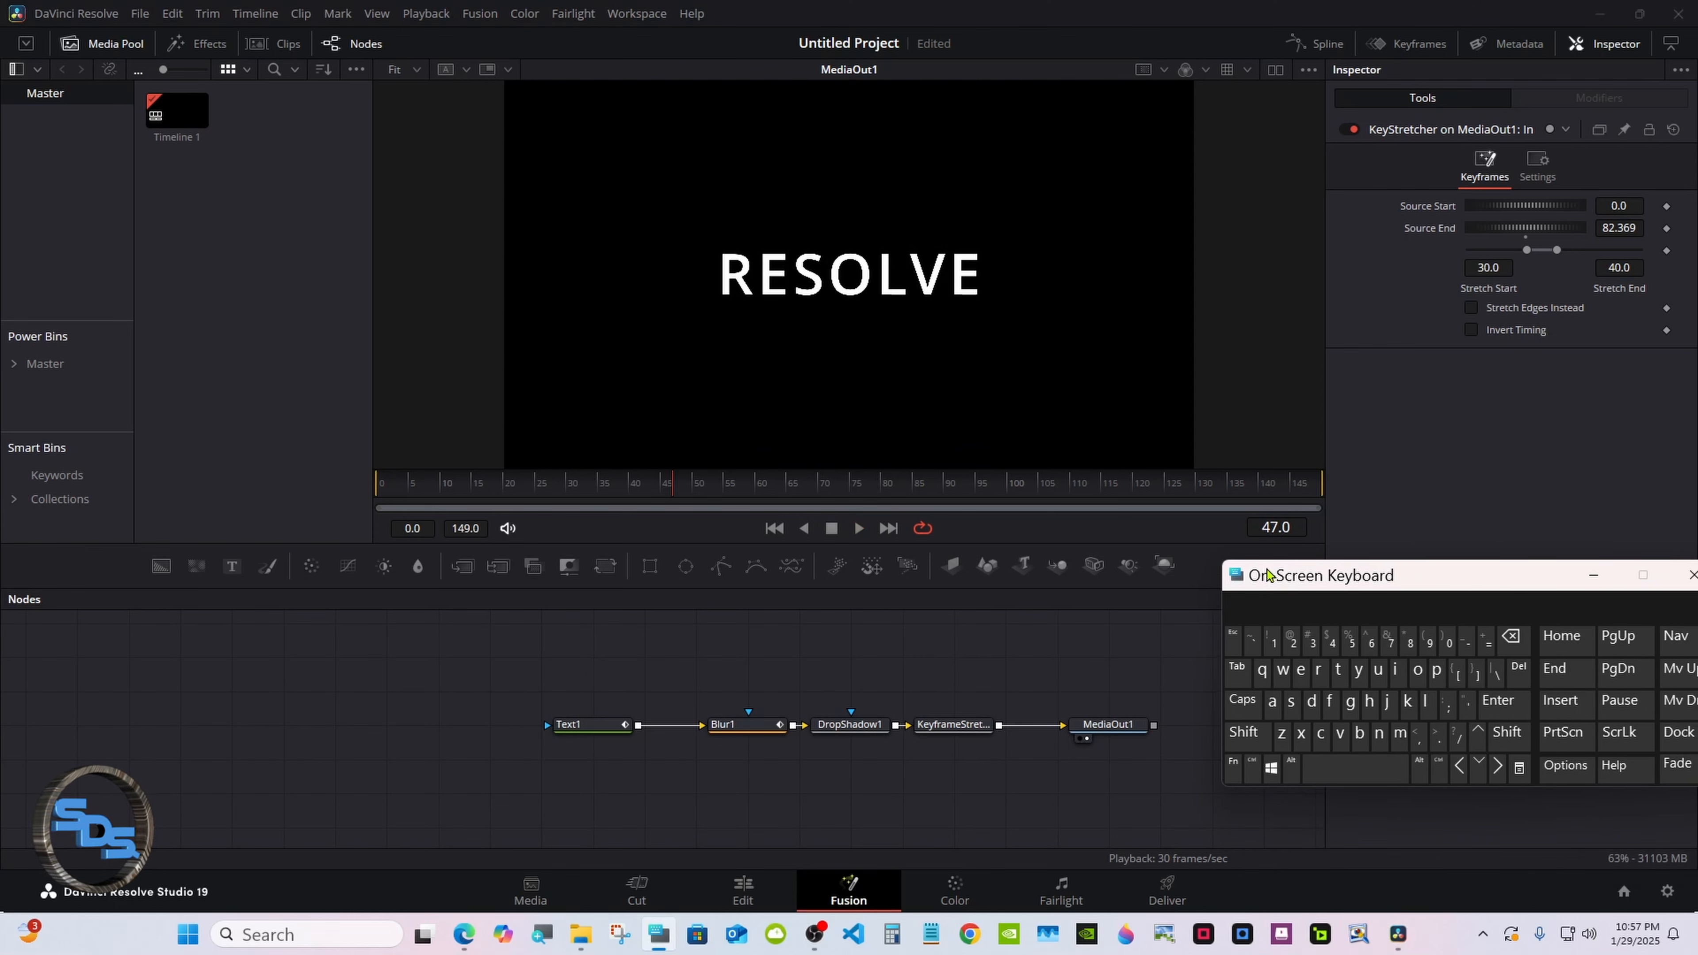
pyautogui.click(728, 724)
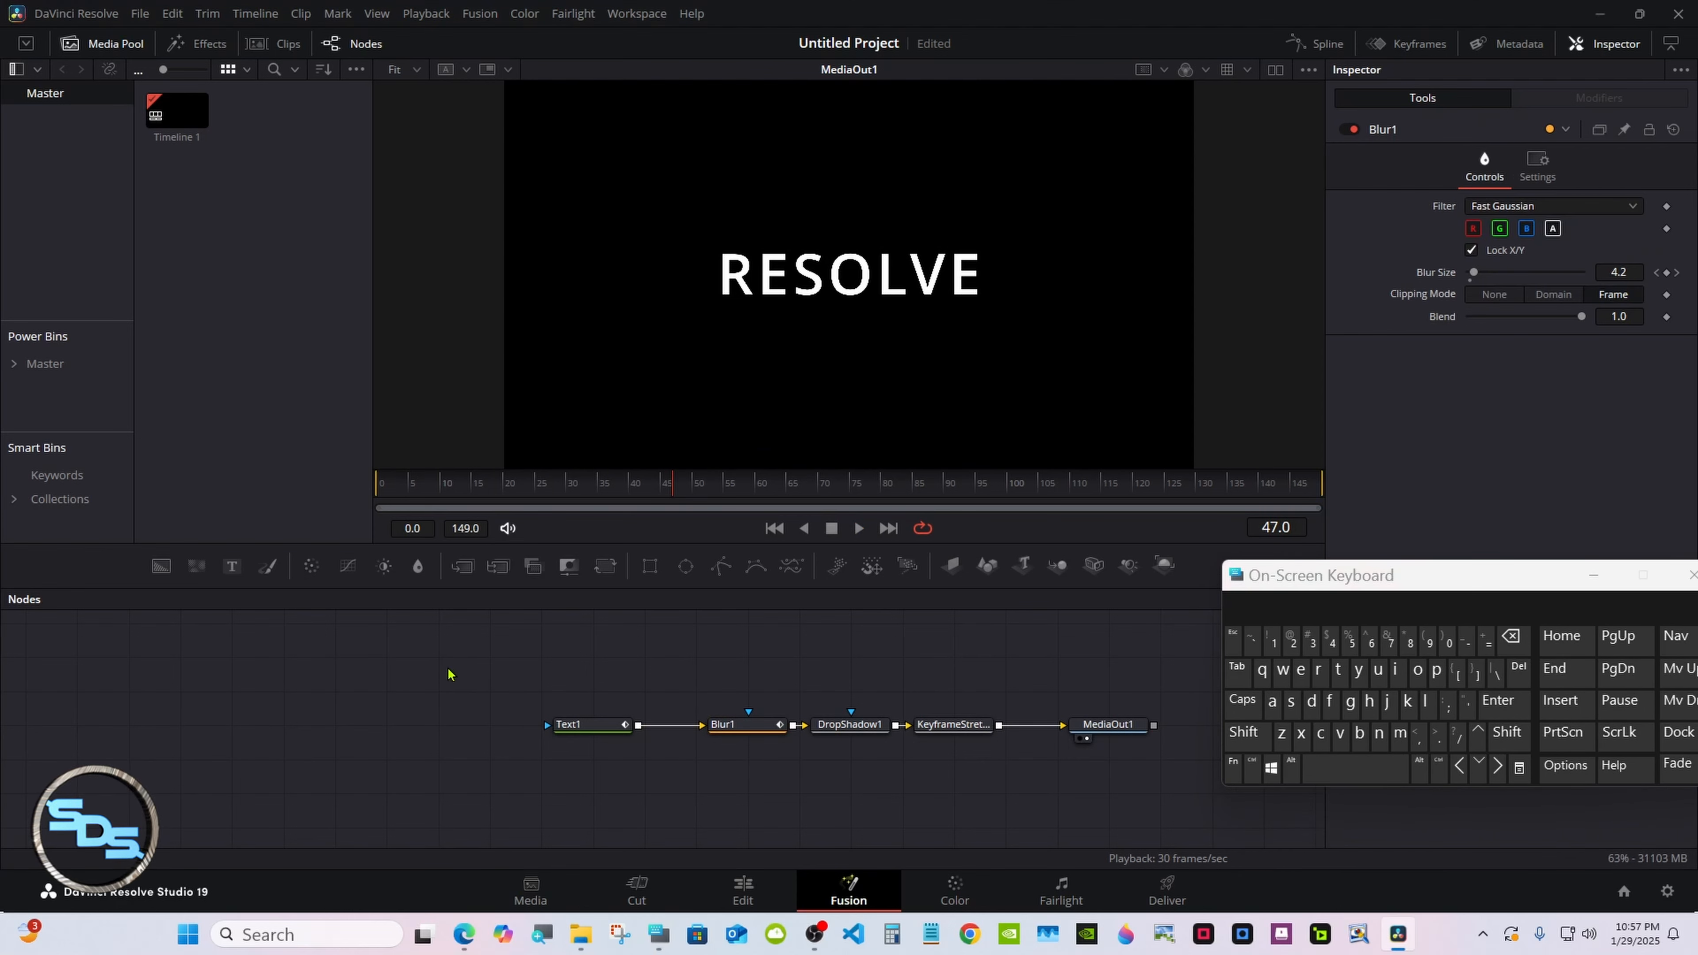
pyautogui.moveTo(444, 665); pyautogui.dragTo(945, 746)
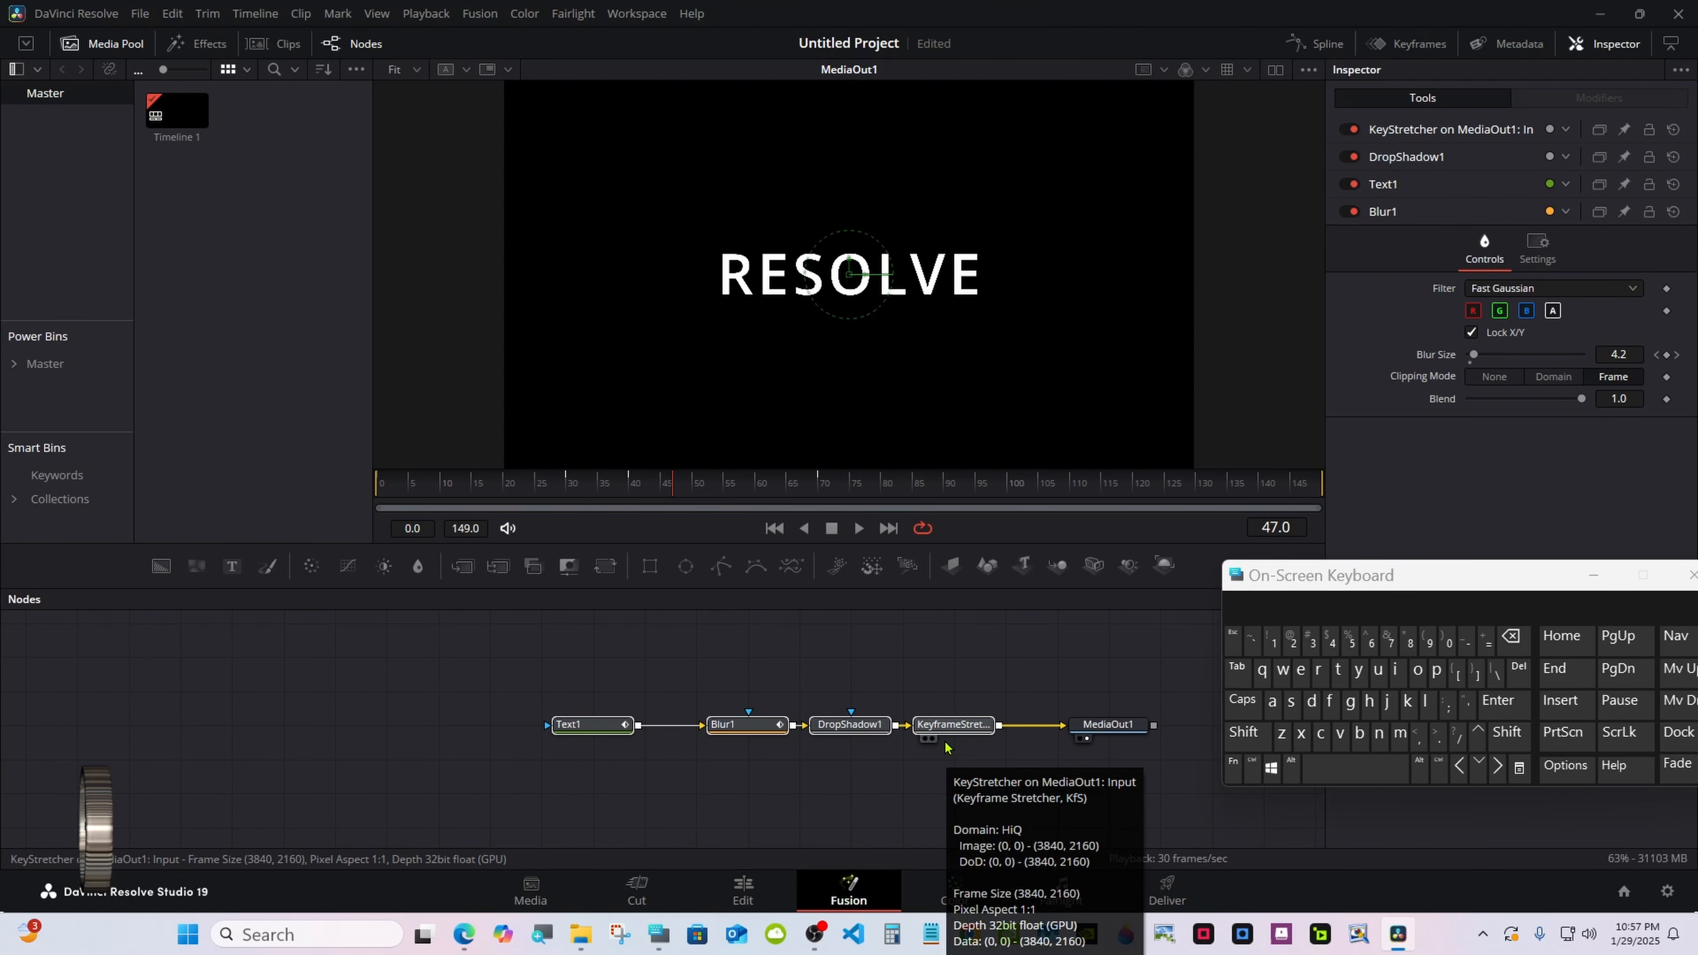
pyautogui.click(933, 726)
# Create a macro from the selected nodes via Macro > Create Macro.
pyautogui.rightClick(933, 725)
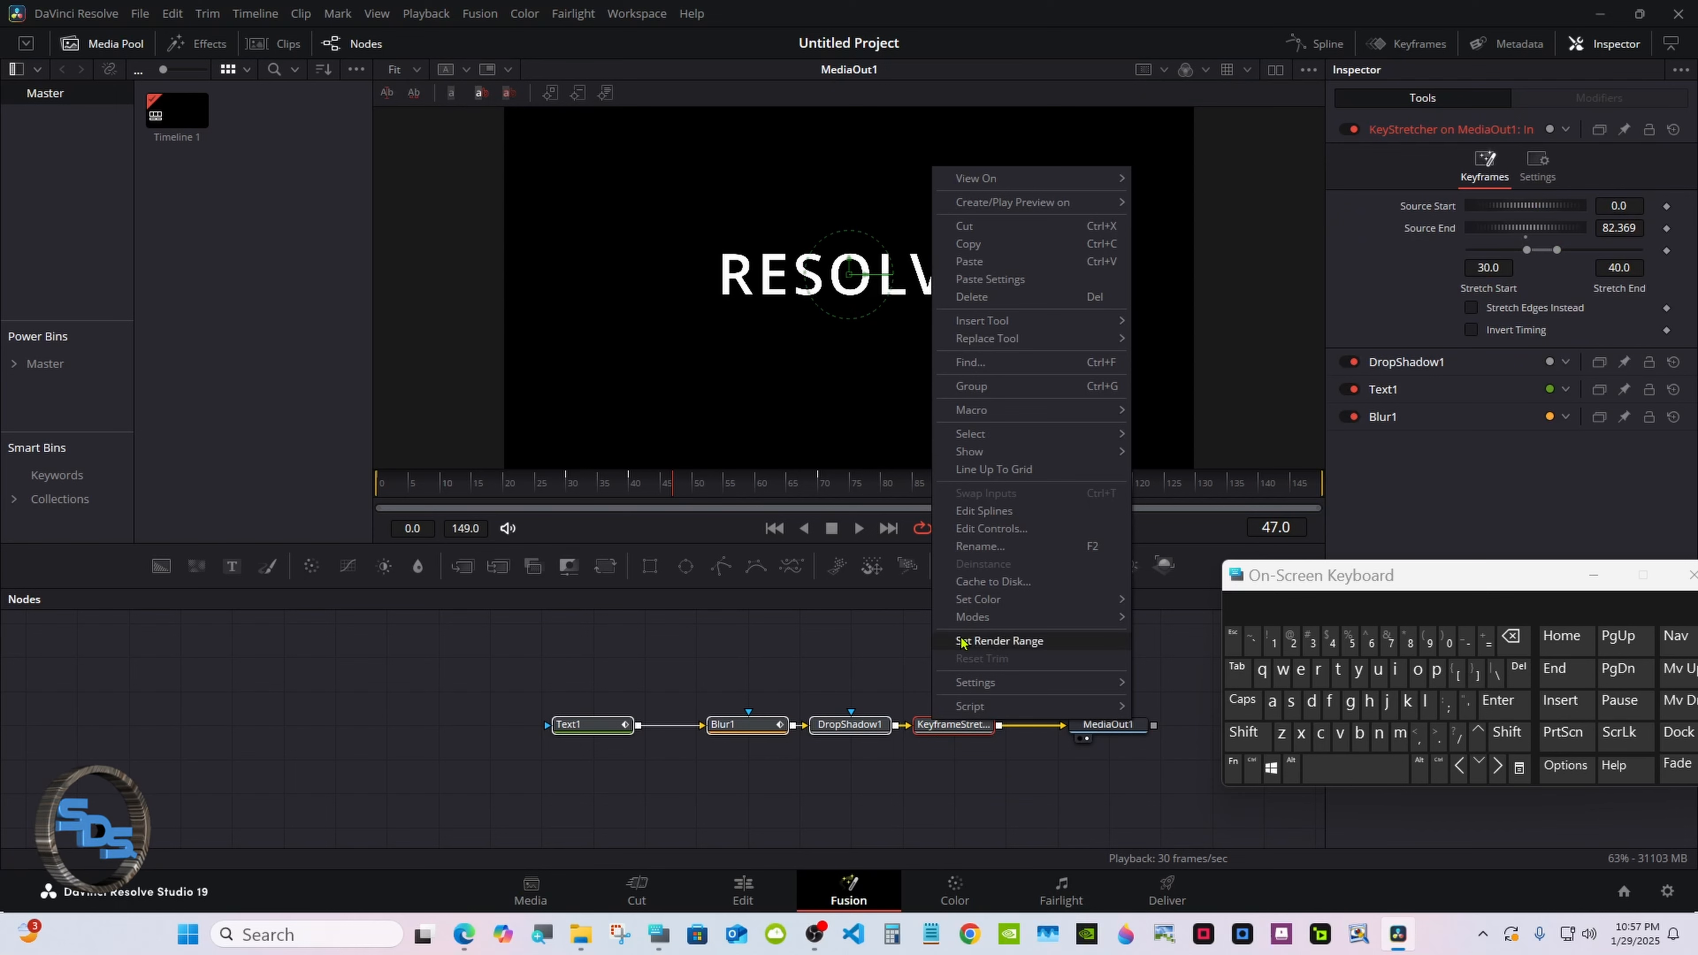
pyautogui.moveTo(1015, 416)
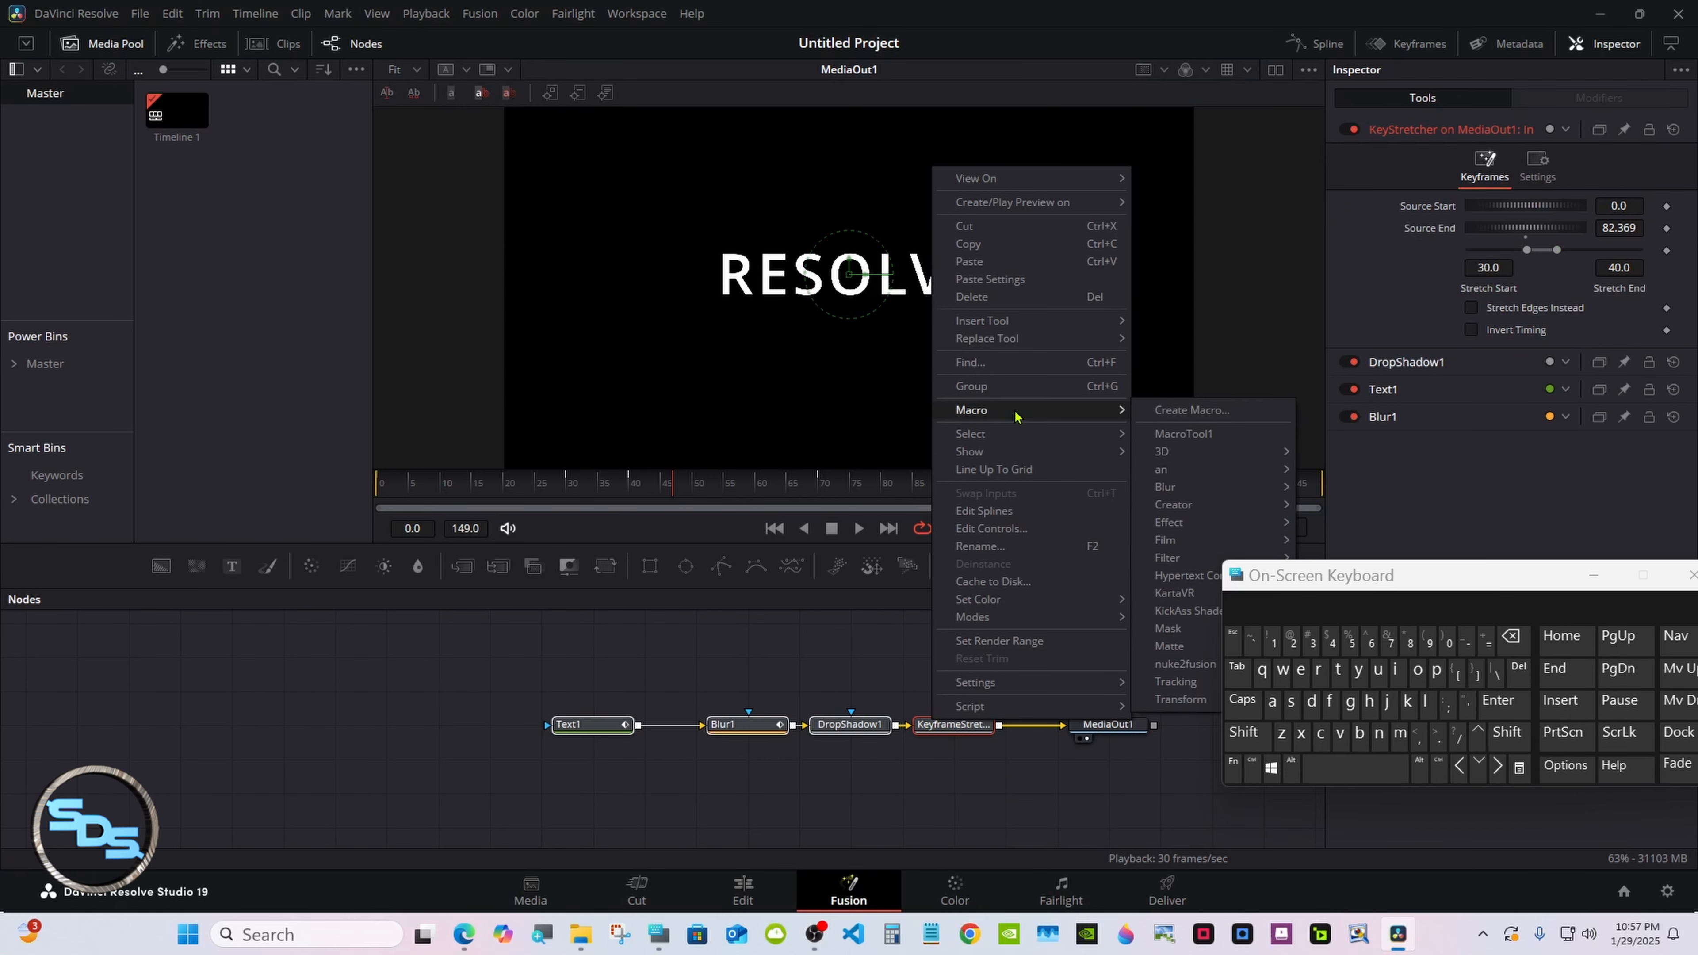
pyautogui.click(1191, 414)
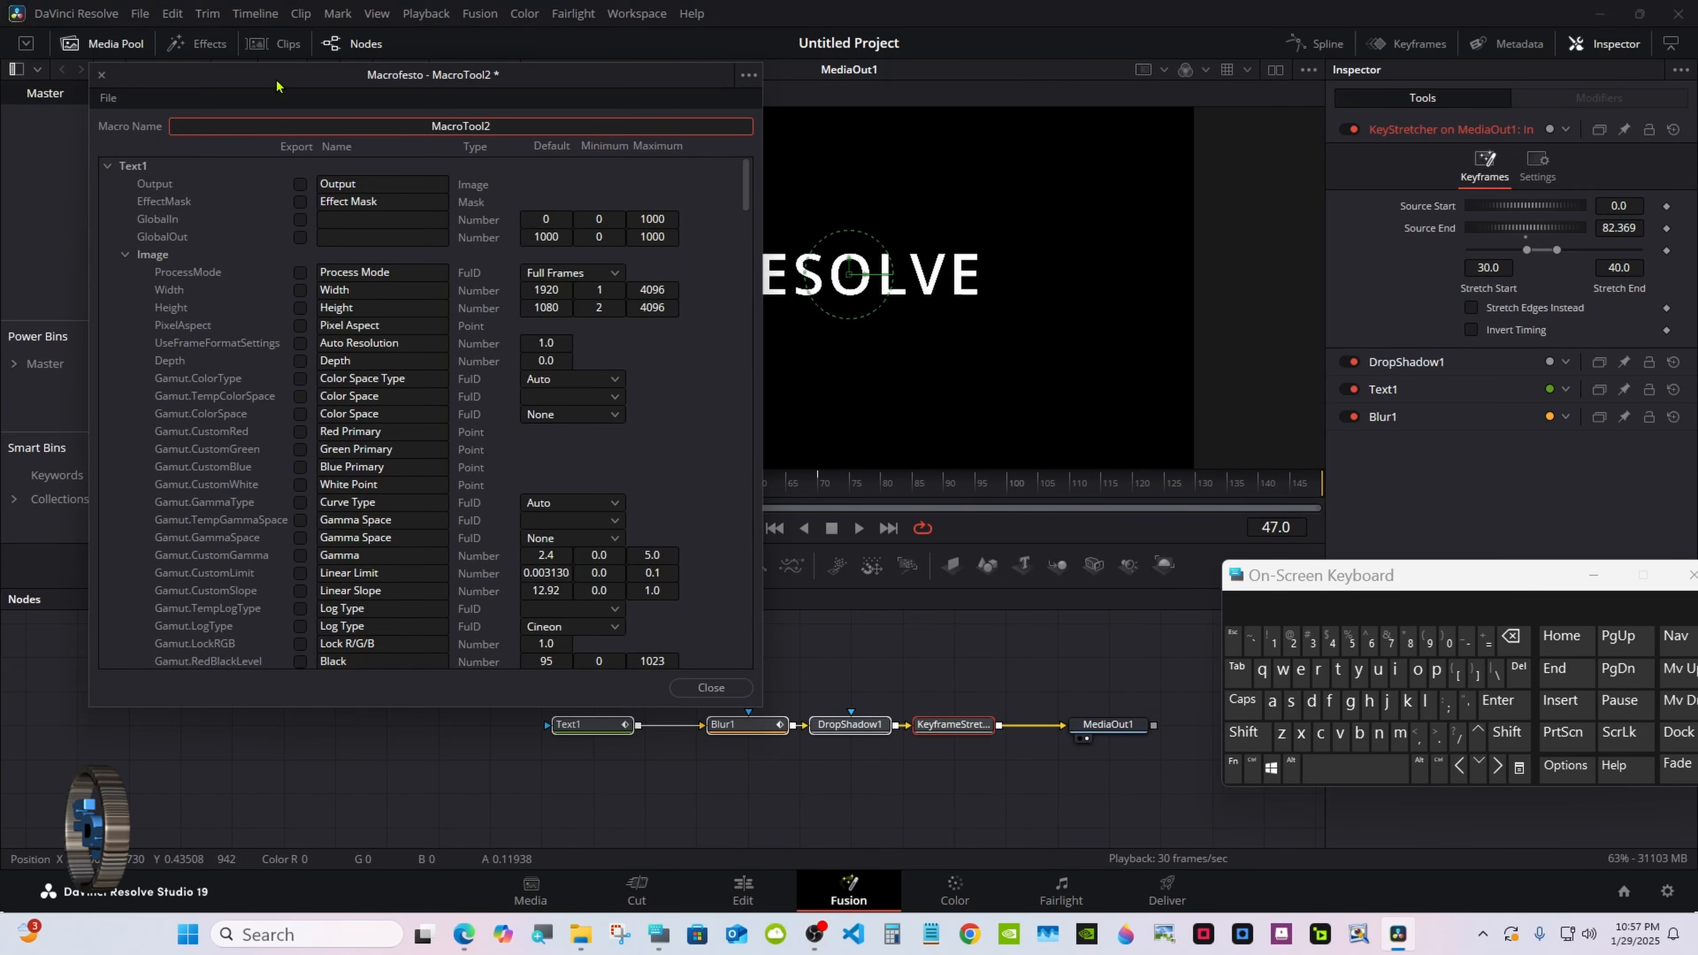
# Replace the macro name MacroTool2 with 'Fading Text tutorial'.
pyautogui.moveTo(277, 86); pyautogui.dragTo(875, 211)
pyautogui.moveTo(1283, 576); pyautogui.dragTo(1102, 484)
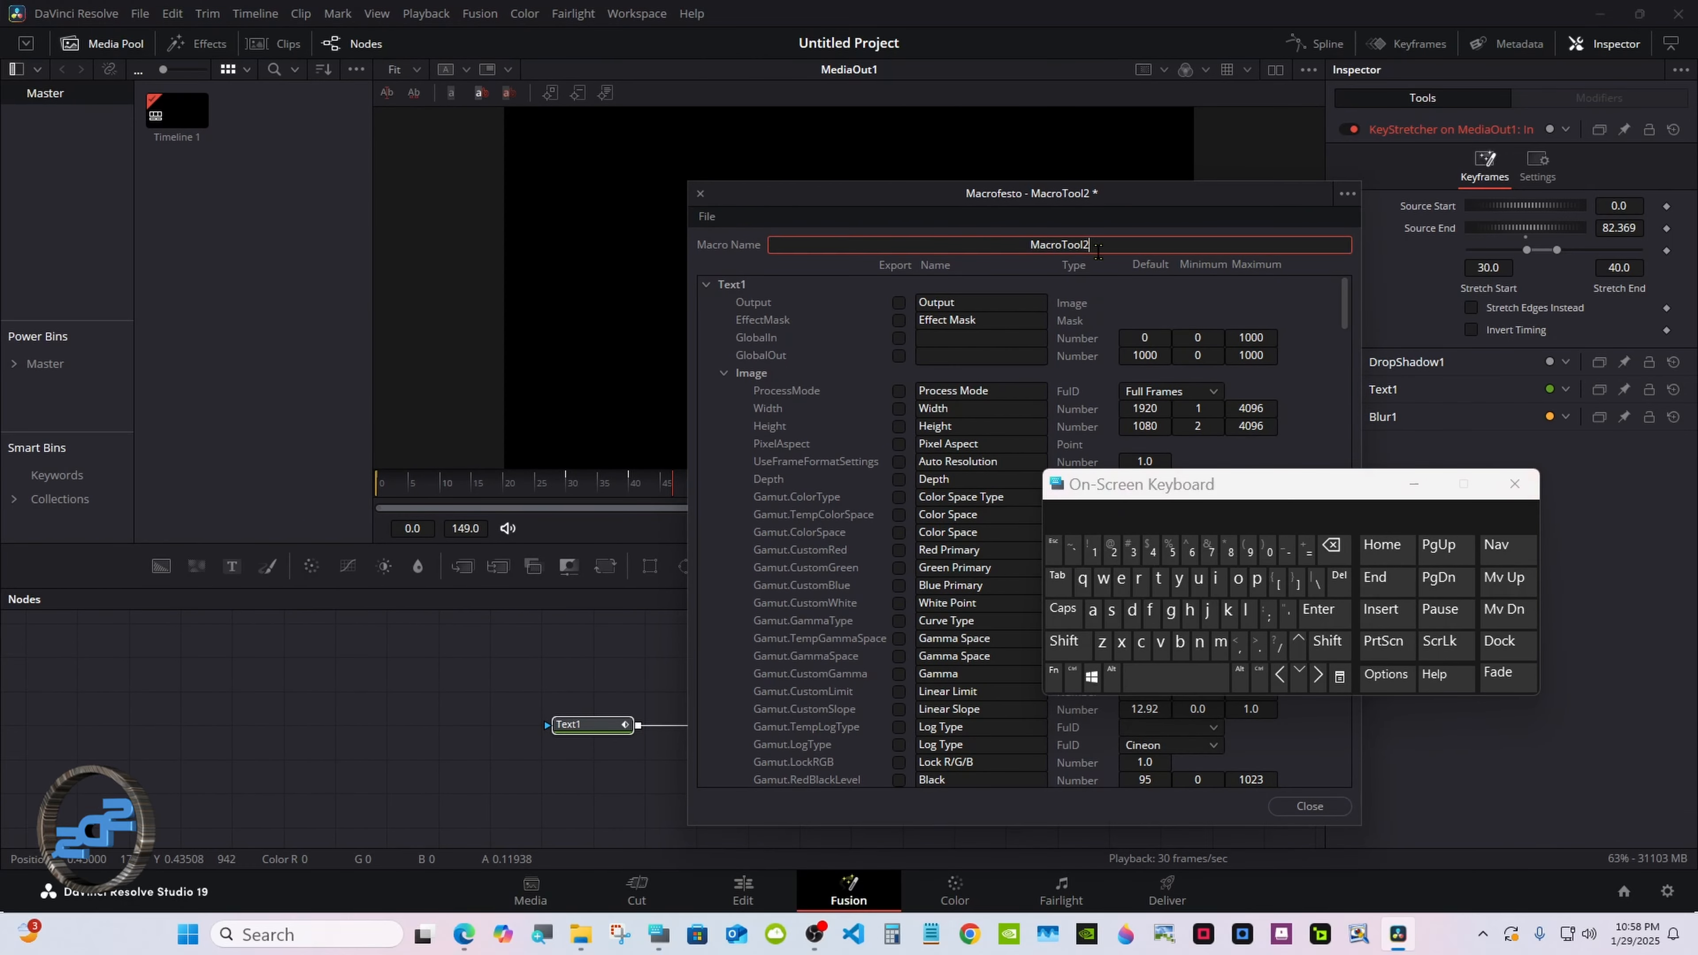
pyautogui.click(1331, 547)
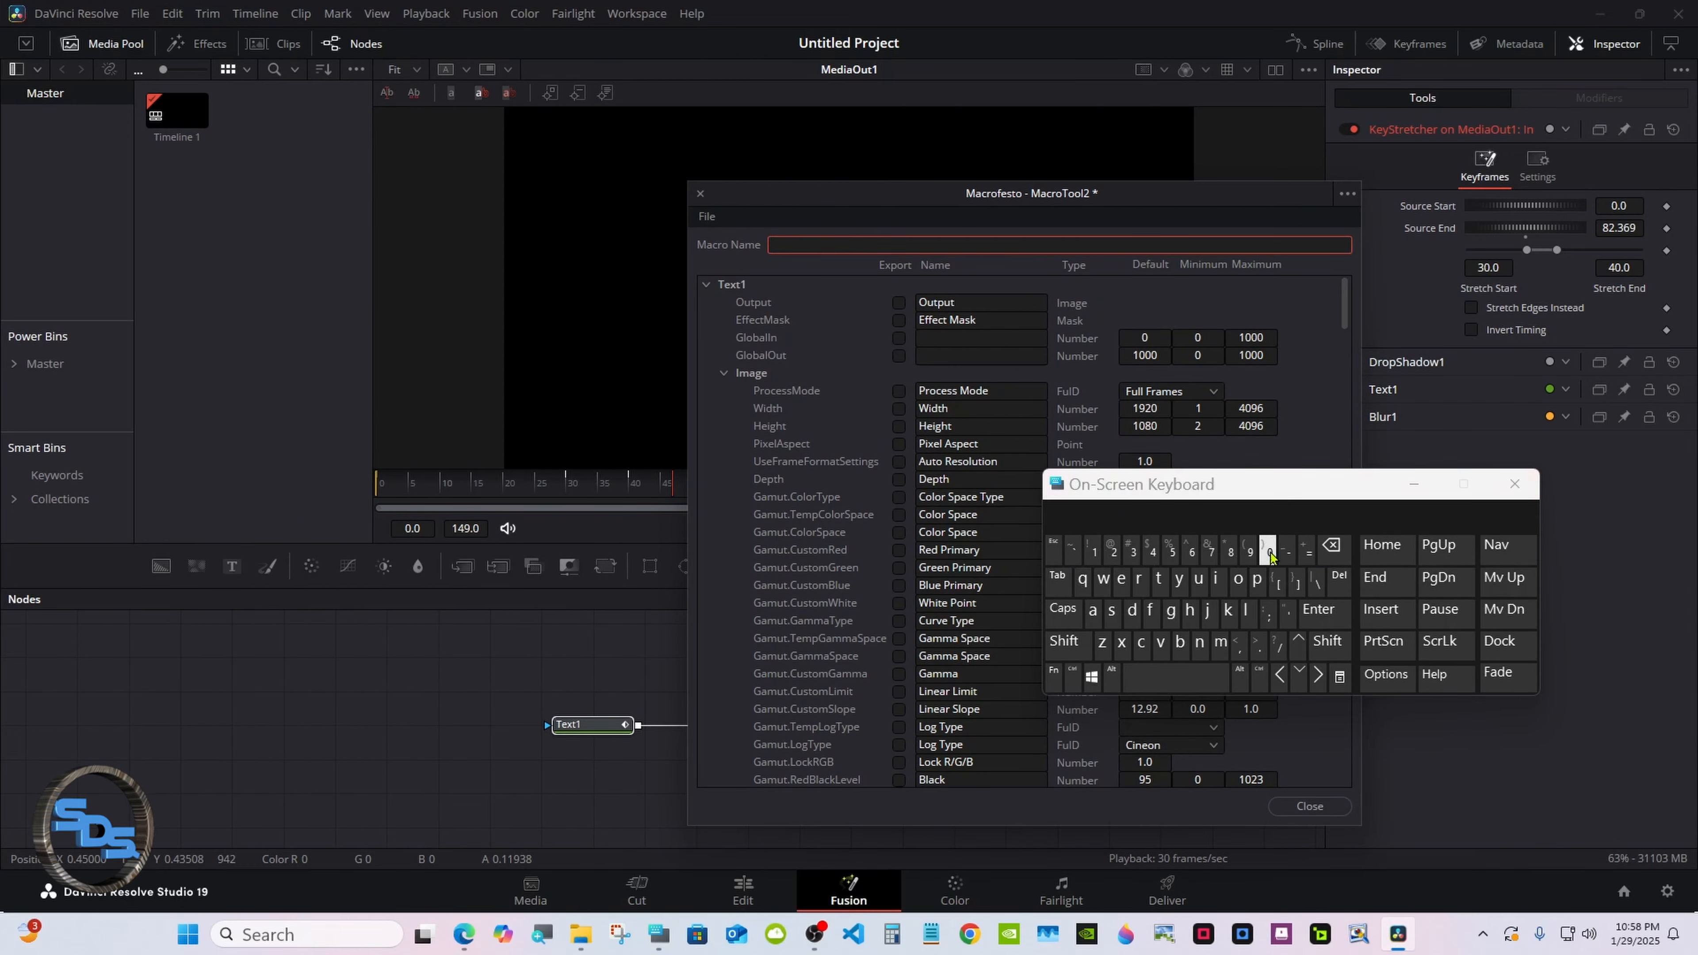
pyautogui.write('Fading')
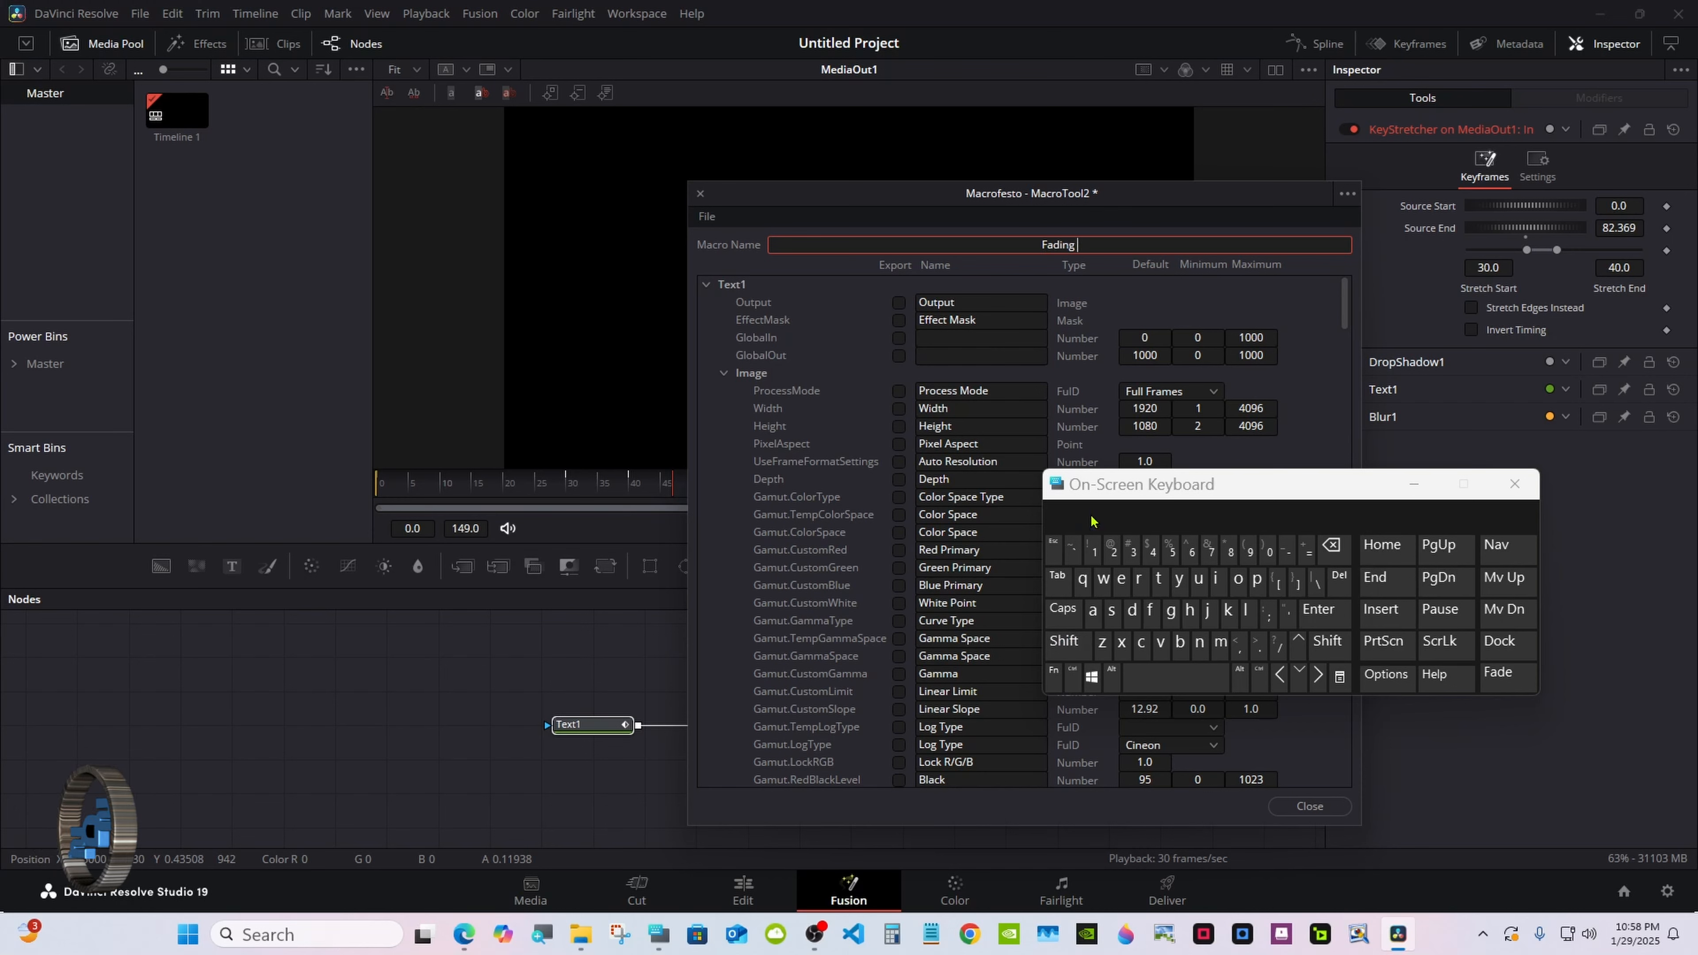
pyautogui.click(1068, 642)
pyautogui.write('Text tutorial')
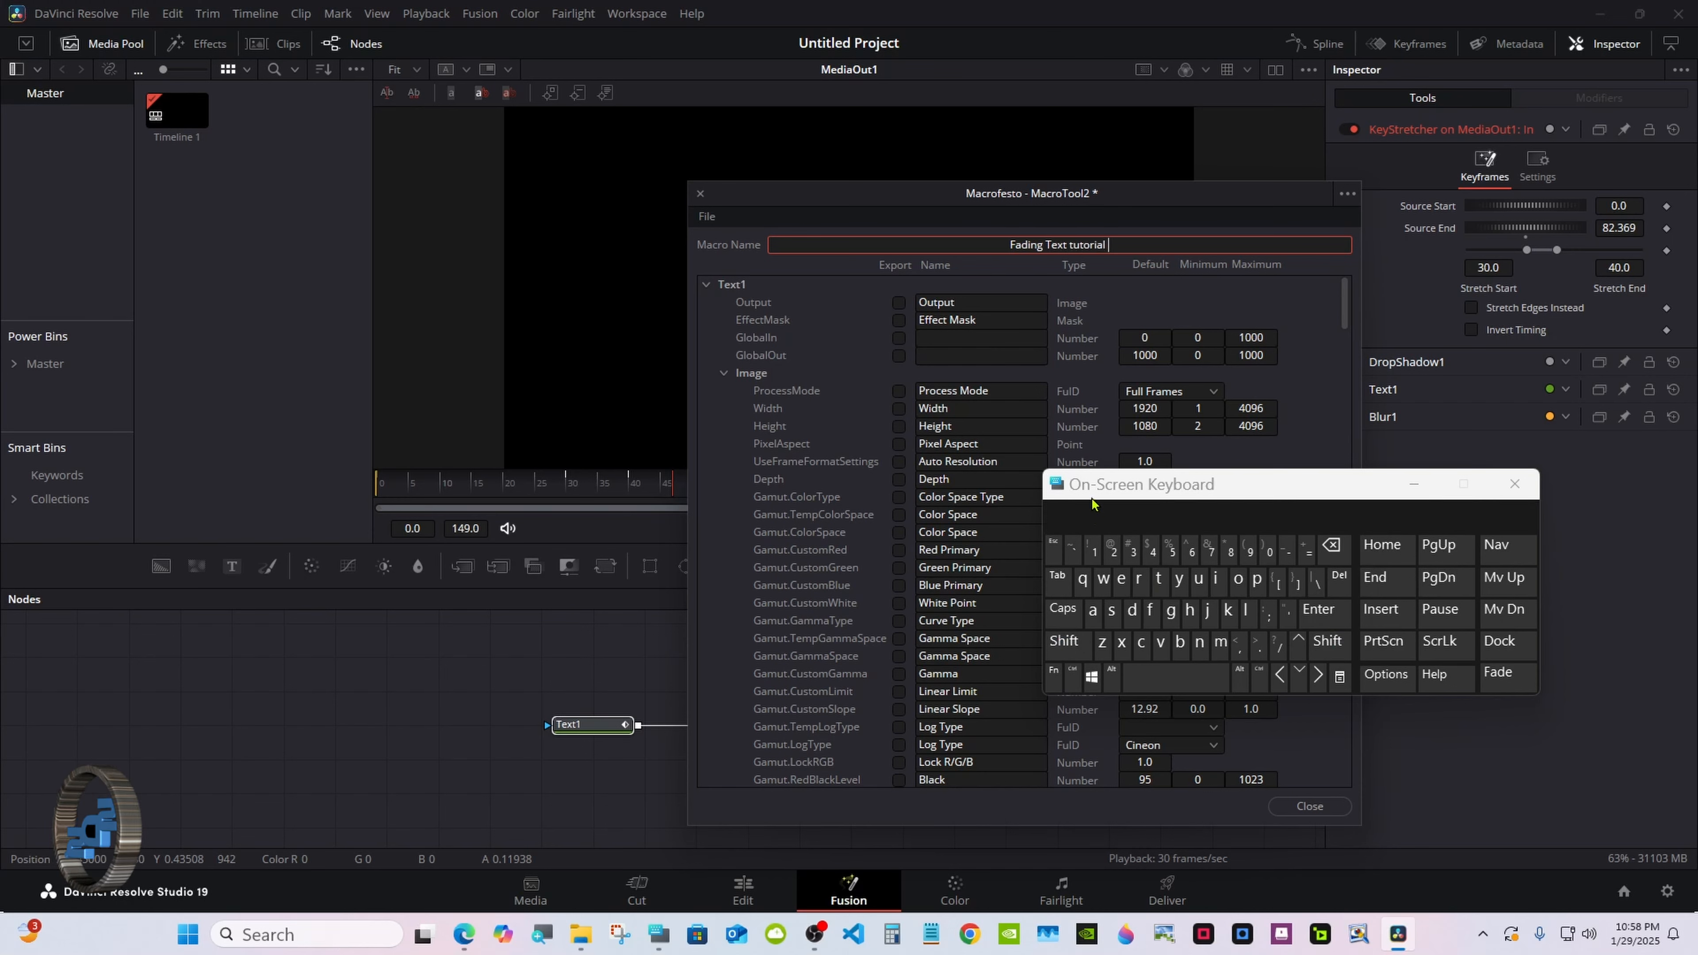
pyautogui.moveTo(1092, 502); pyautogui.dragTo(1308, 501)
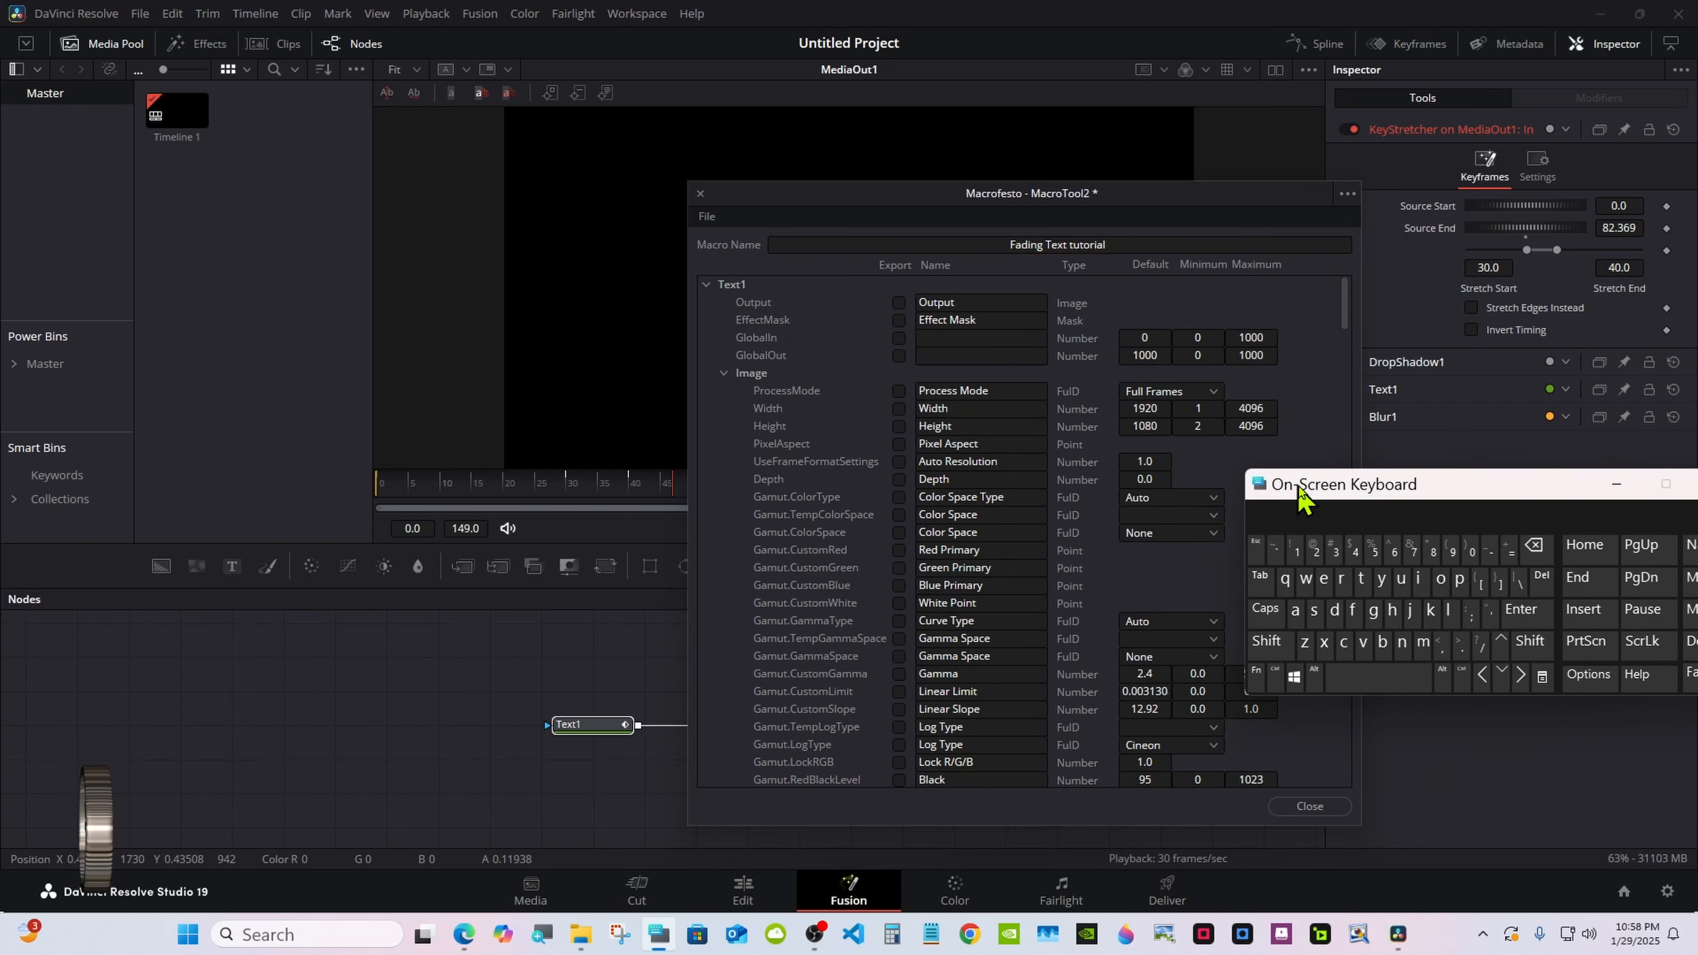
# Export Text1's Styled Text, Font, Style, red/green/blue/alpha colour and Size as macro controls.
pyautogui.click(724, 373)
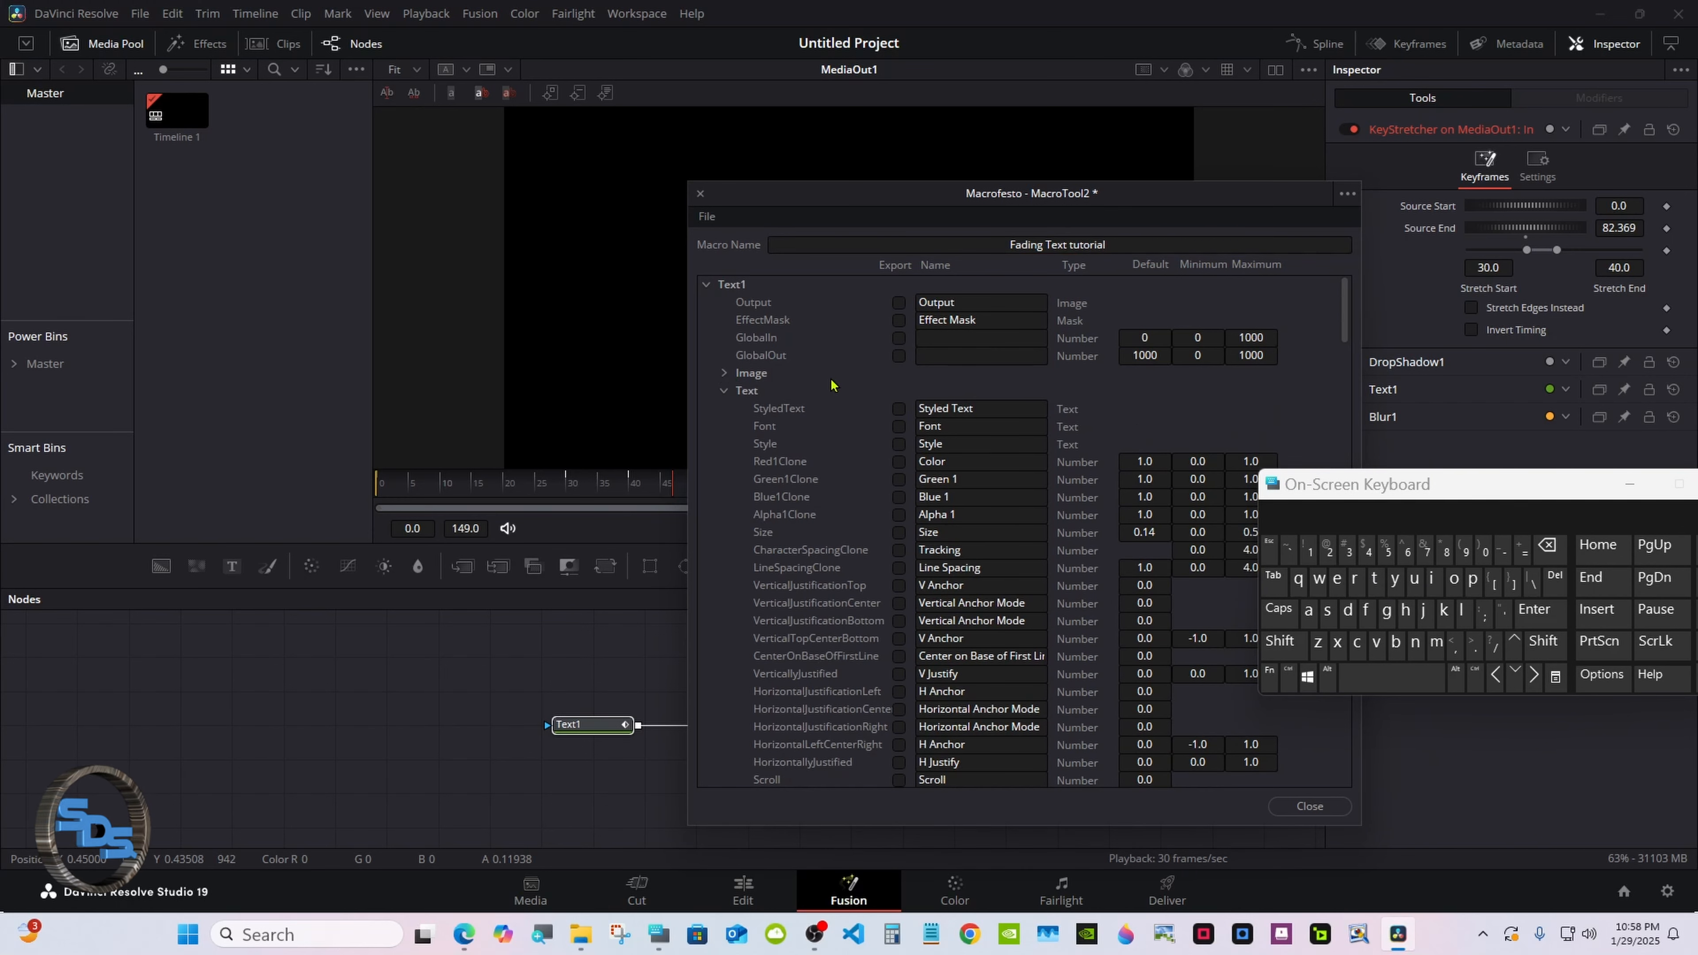
pyautogui.scroll(-2, 1307, 279)
pyautogui.click(898, 337)
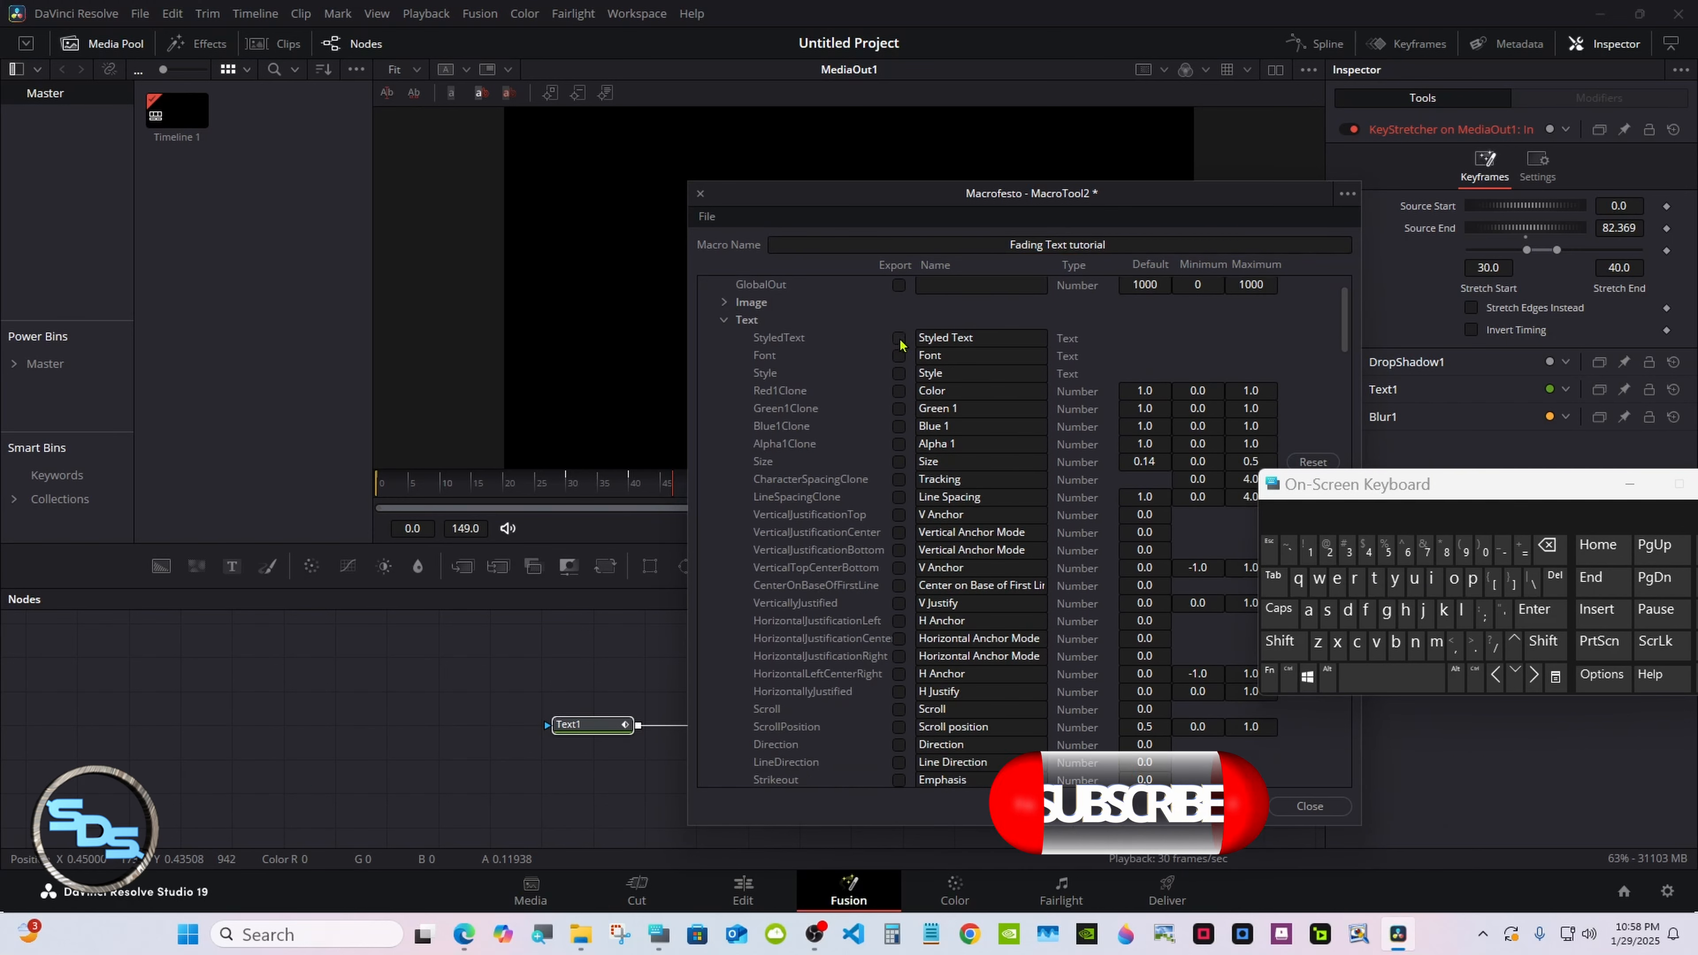
pyautogui.click(898, 355)
pyautogui.click(899, 373)
pyautogui.click(898, 391)
pyautogui.click(898, 408)
pyautogui.click(898, 427)
pyautogui.click(899, 444)
pyautogui.click(898, 461)
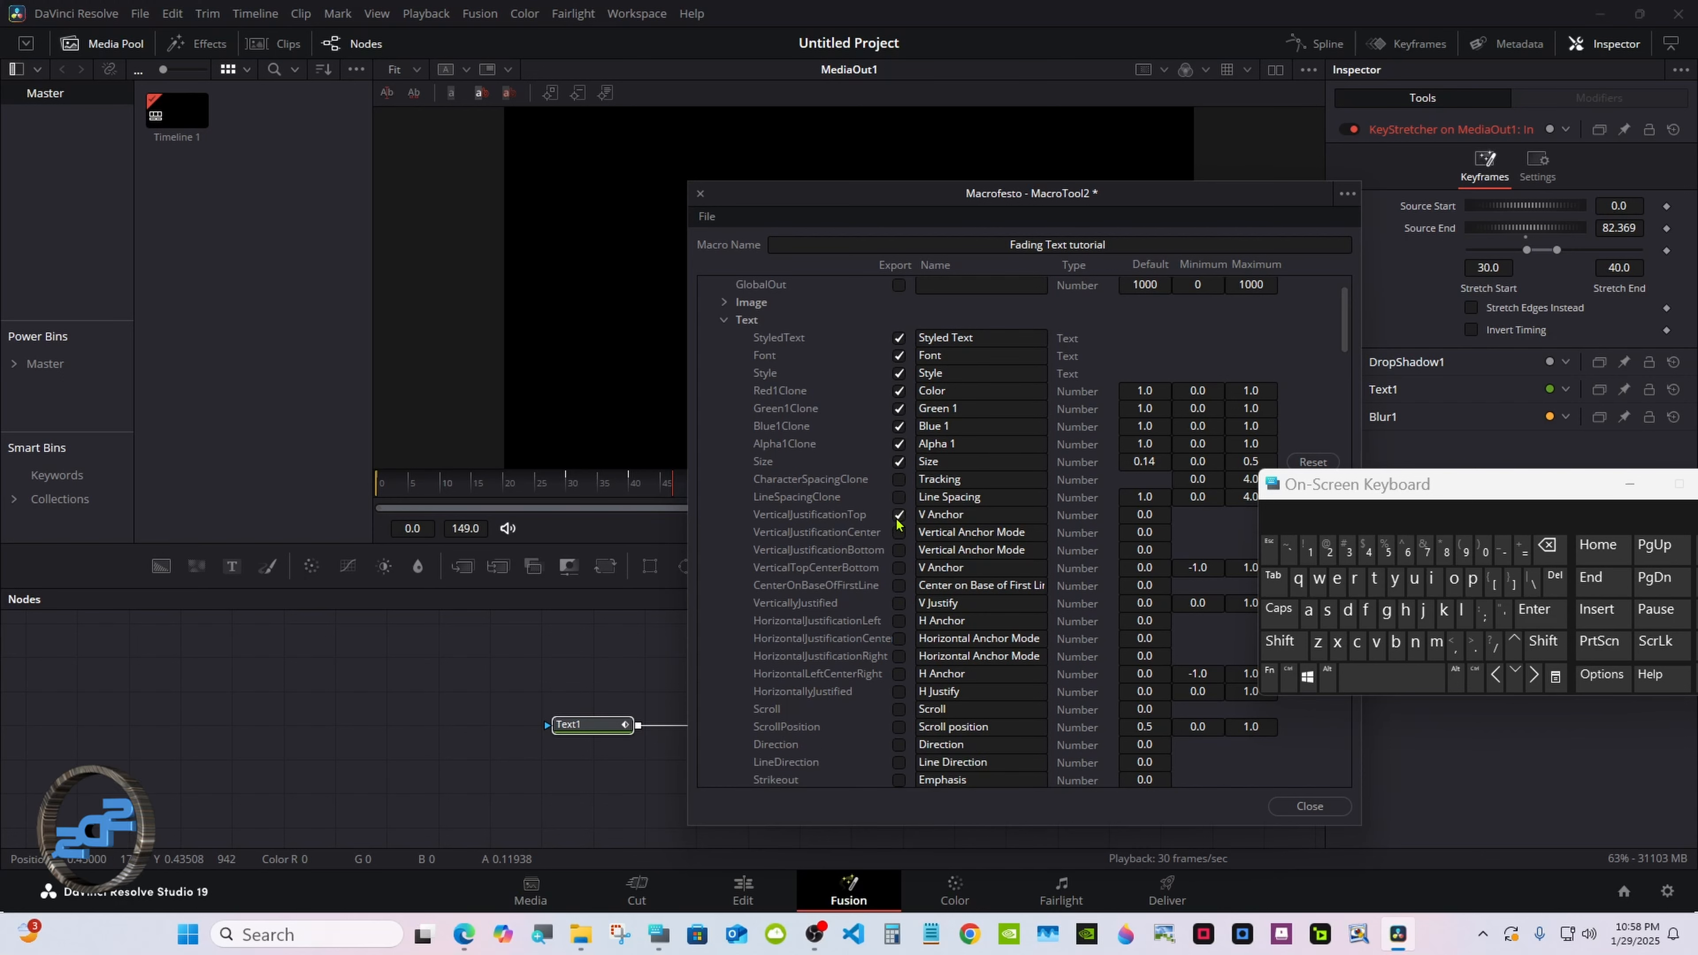
# Export Line Spacing and the vertical and horizontal anchor and justification settings.
pyautogui.click(898, 497)
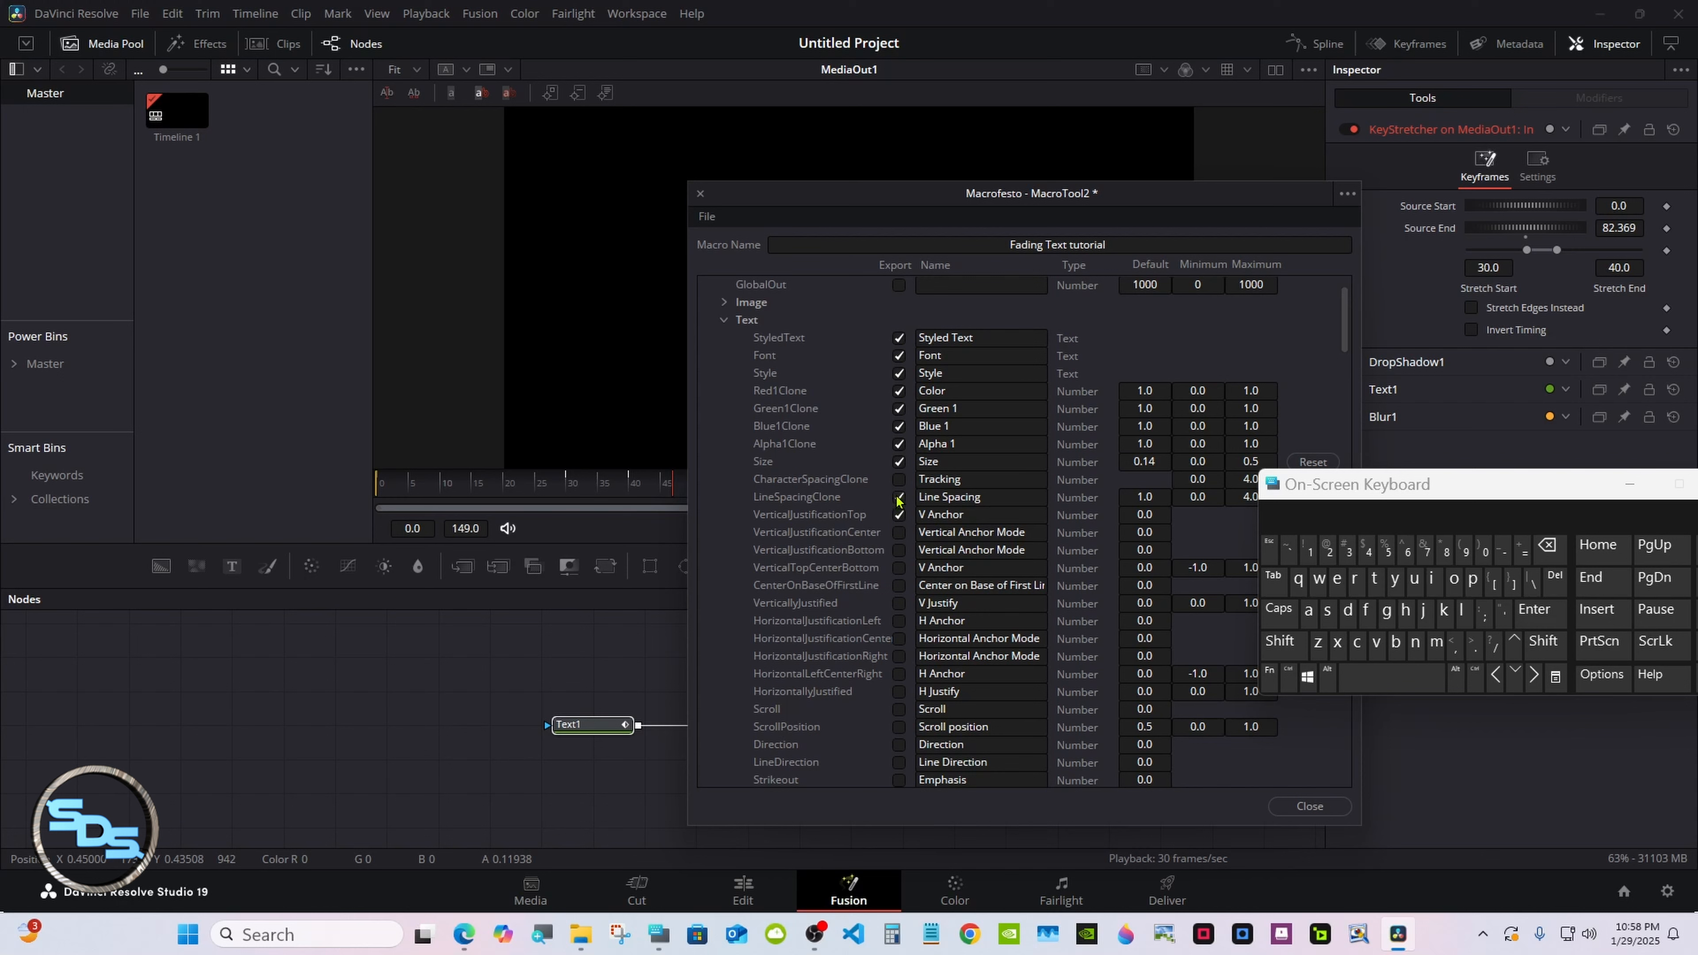
pyautogui.click(898, 532)
pyautogui.click(898, 550)
pyautogui.click(898, 567)
pyautogui.click(899, 585)
pyautogui.click(899, 621)
pyautogui.click(899, 638)
pyautogui.click(898, 656)
pyautogui.click(899, 673)
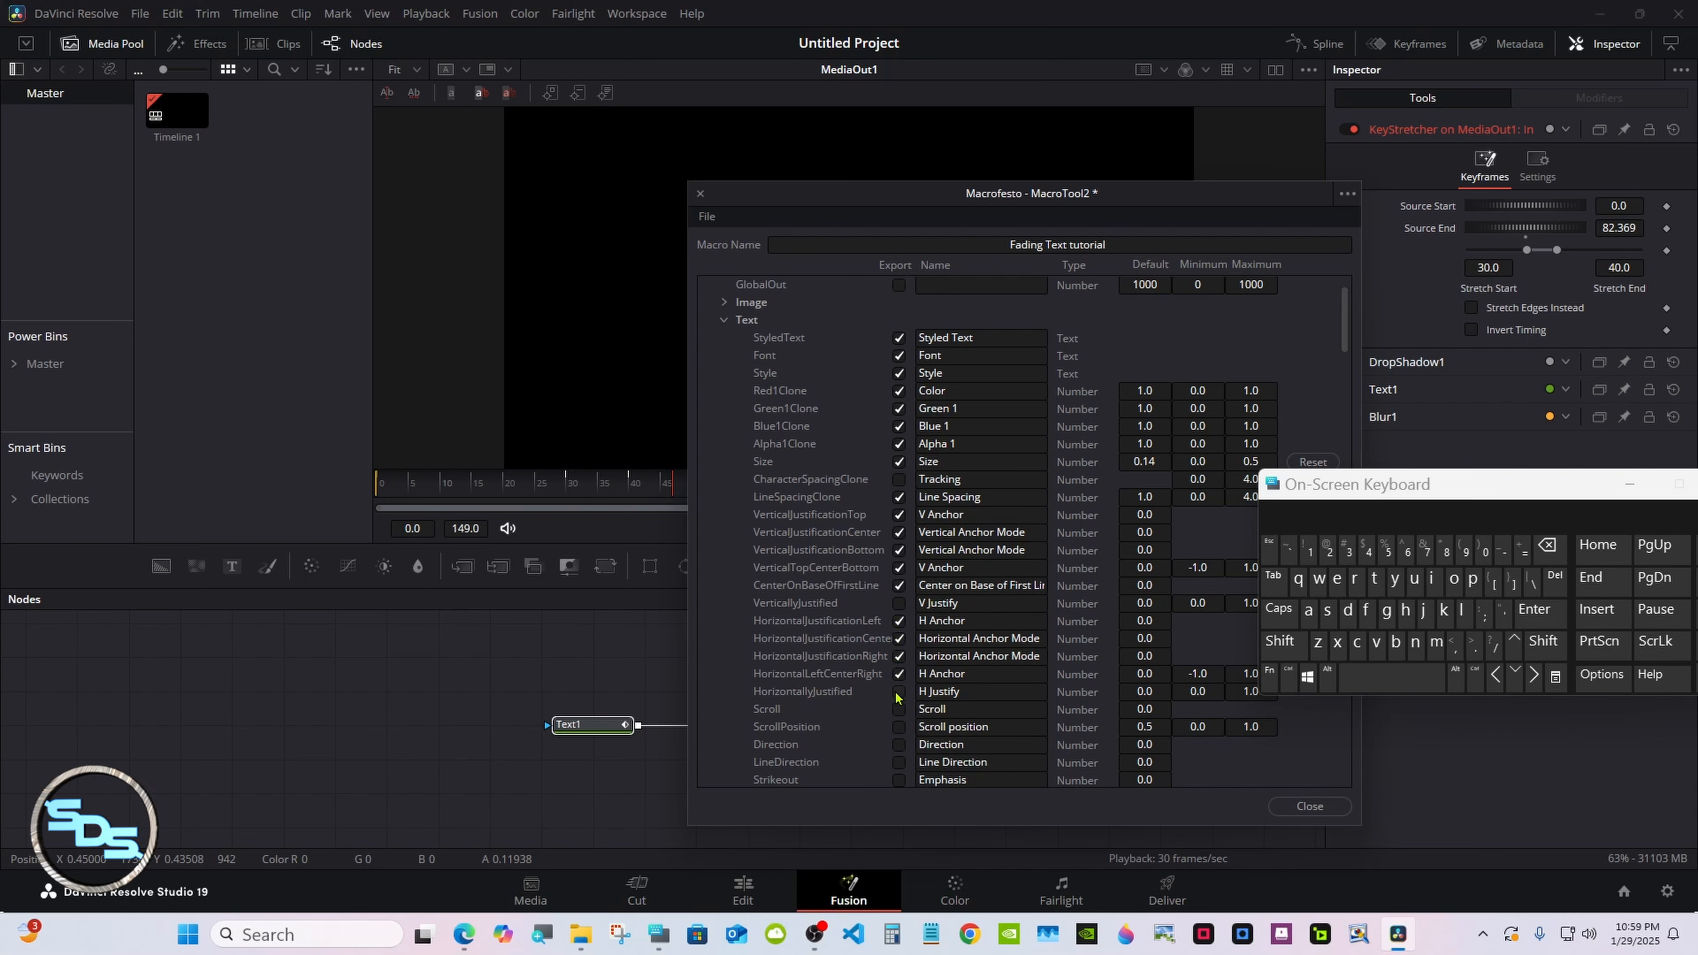
# Export the Layout Center position, then collapse the Text1 groups.
pyautogui.click(724, 320)
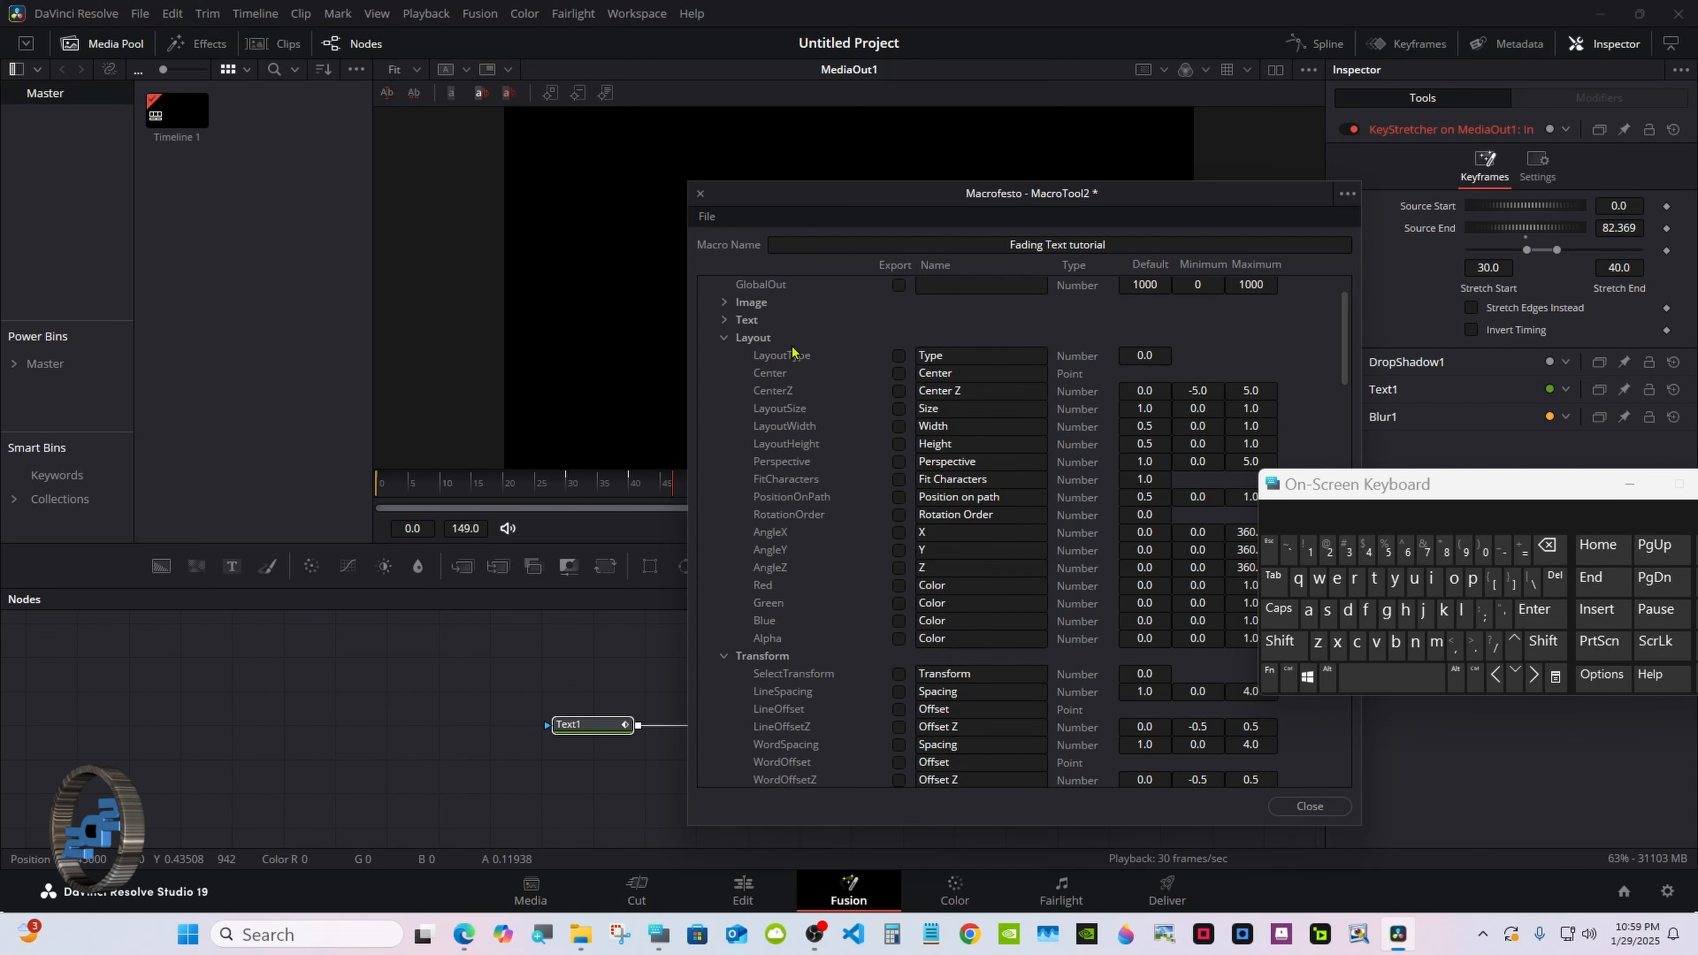
pyautogui.click(898, 373)
pyautogui.click(724, 336)
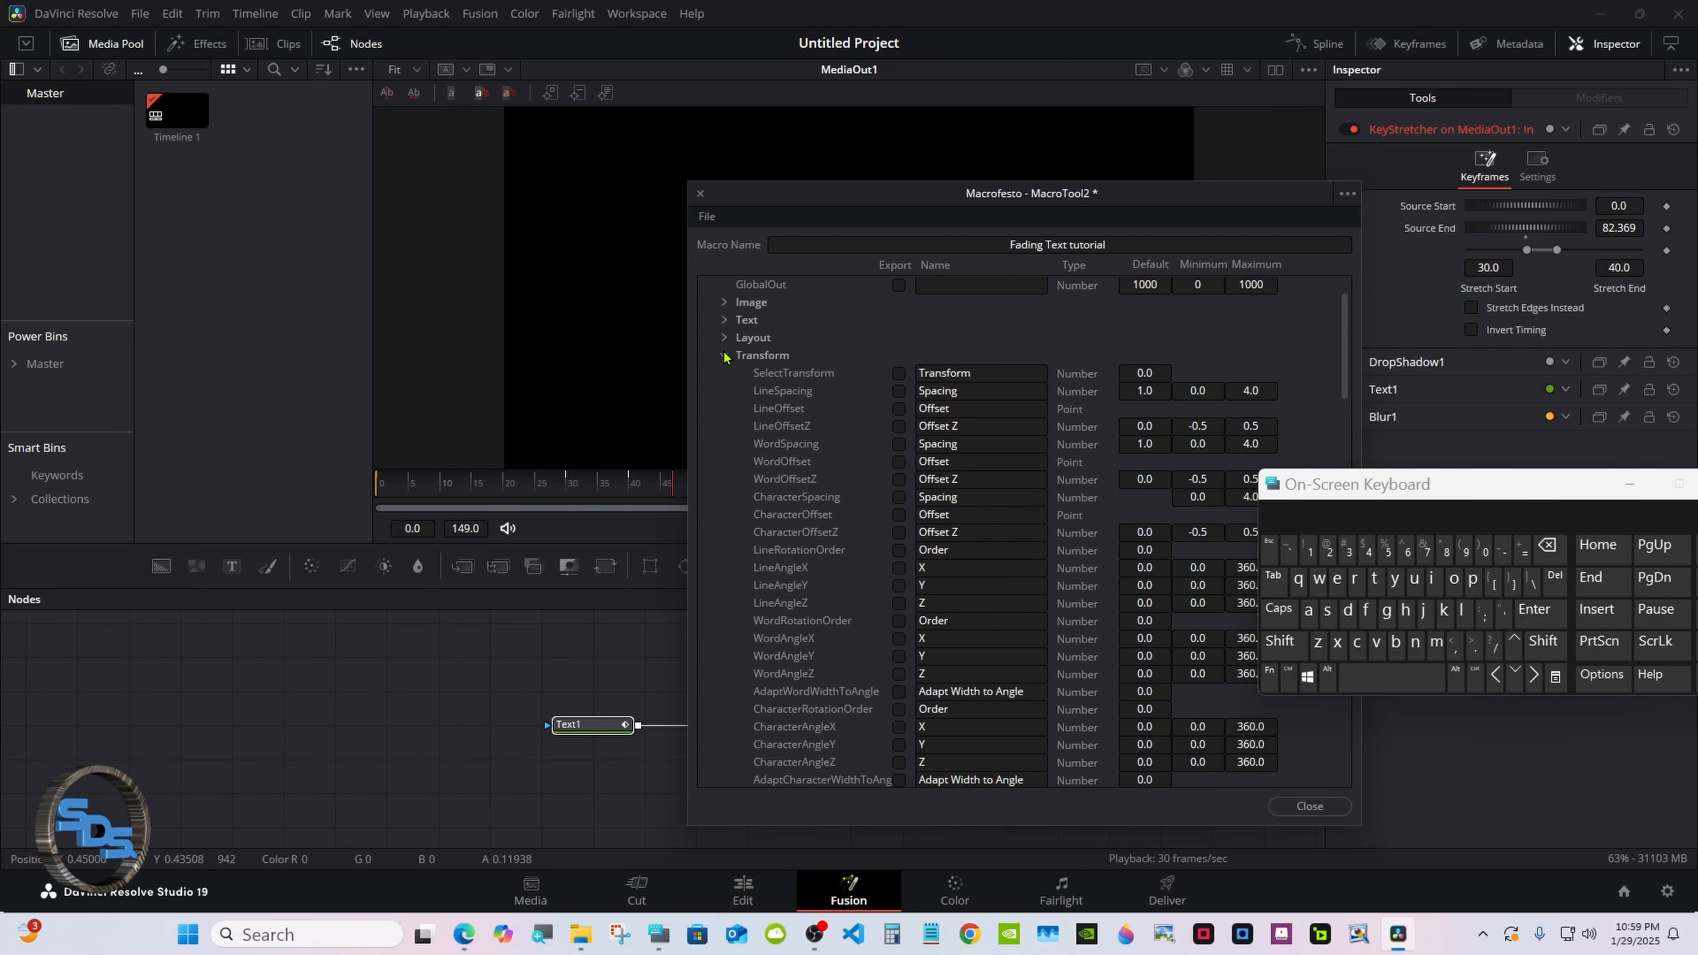
pyautogui.click(724, 355)
pyautogui.click(724, 372)
pyautogui.click(706, 284)
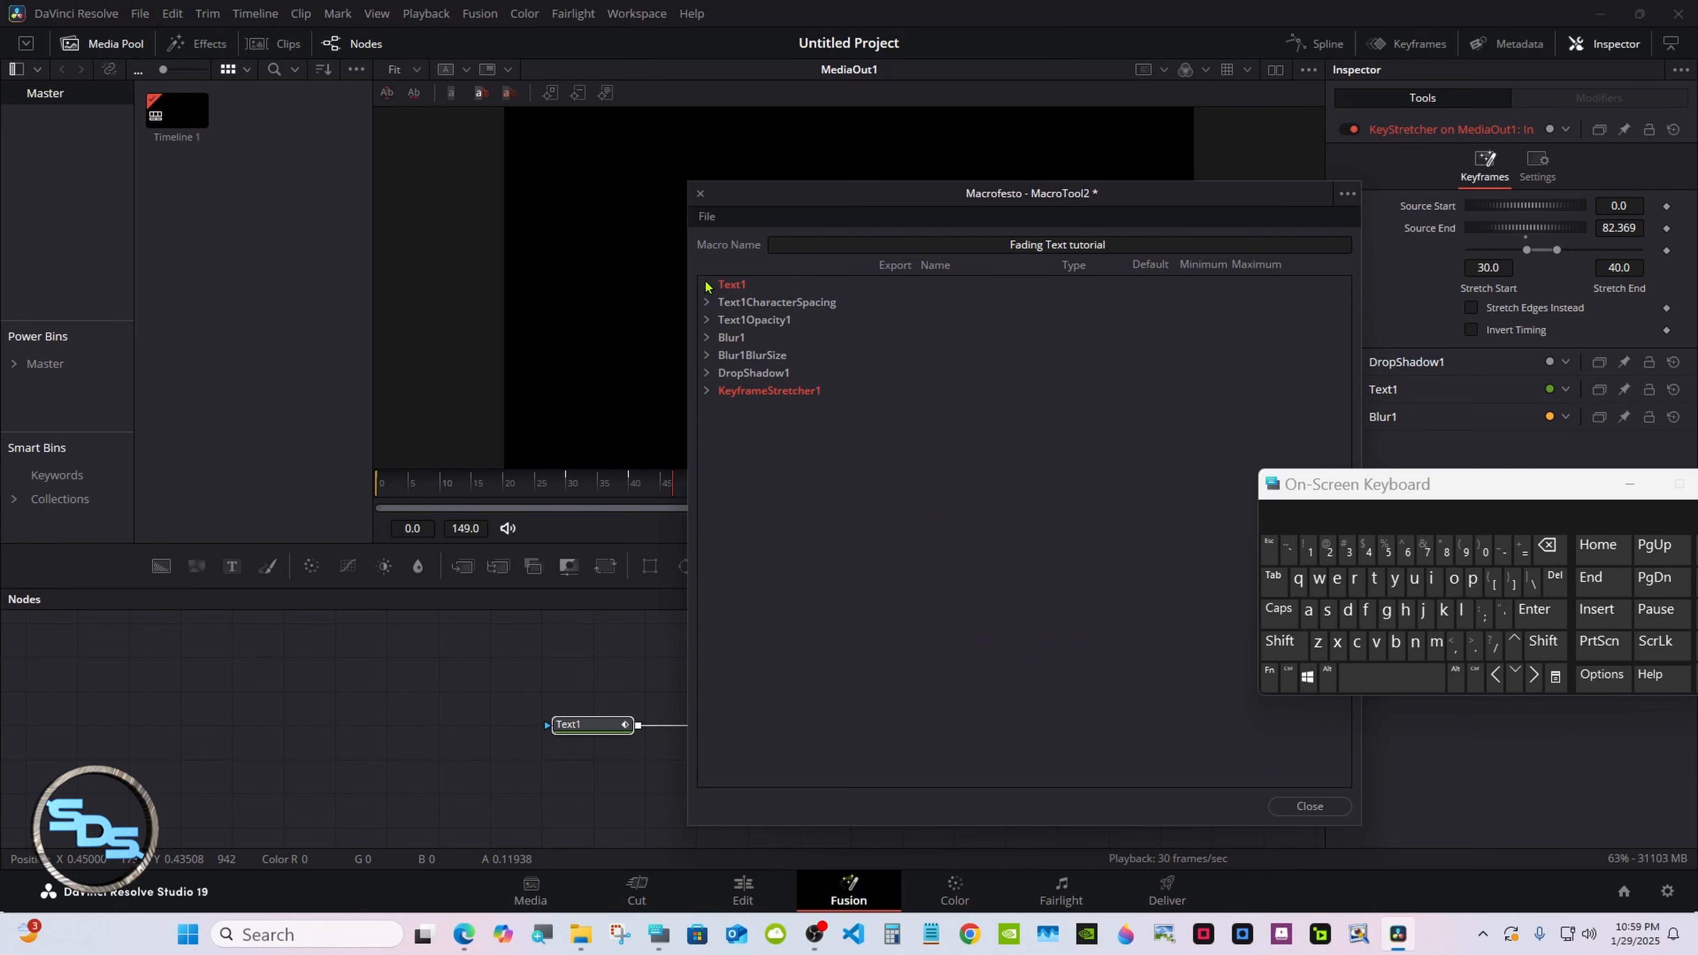
# Export DropShadow1's Shadow Strength, Drop Angle, Drop Distance and Blur controls.
pyautogui.click(706, 337)
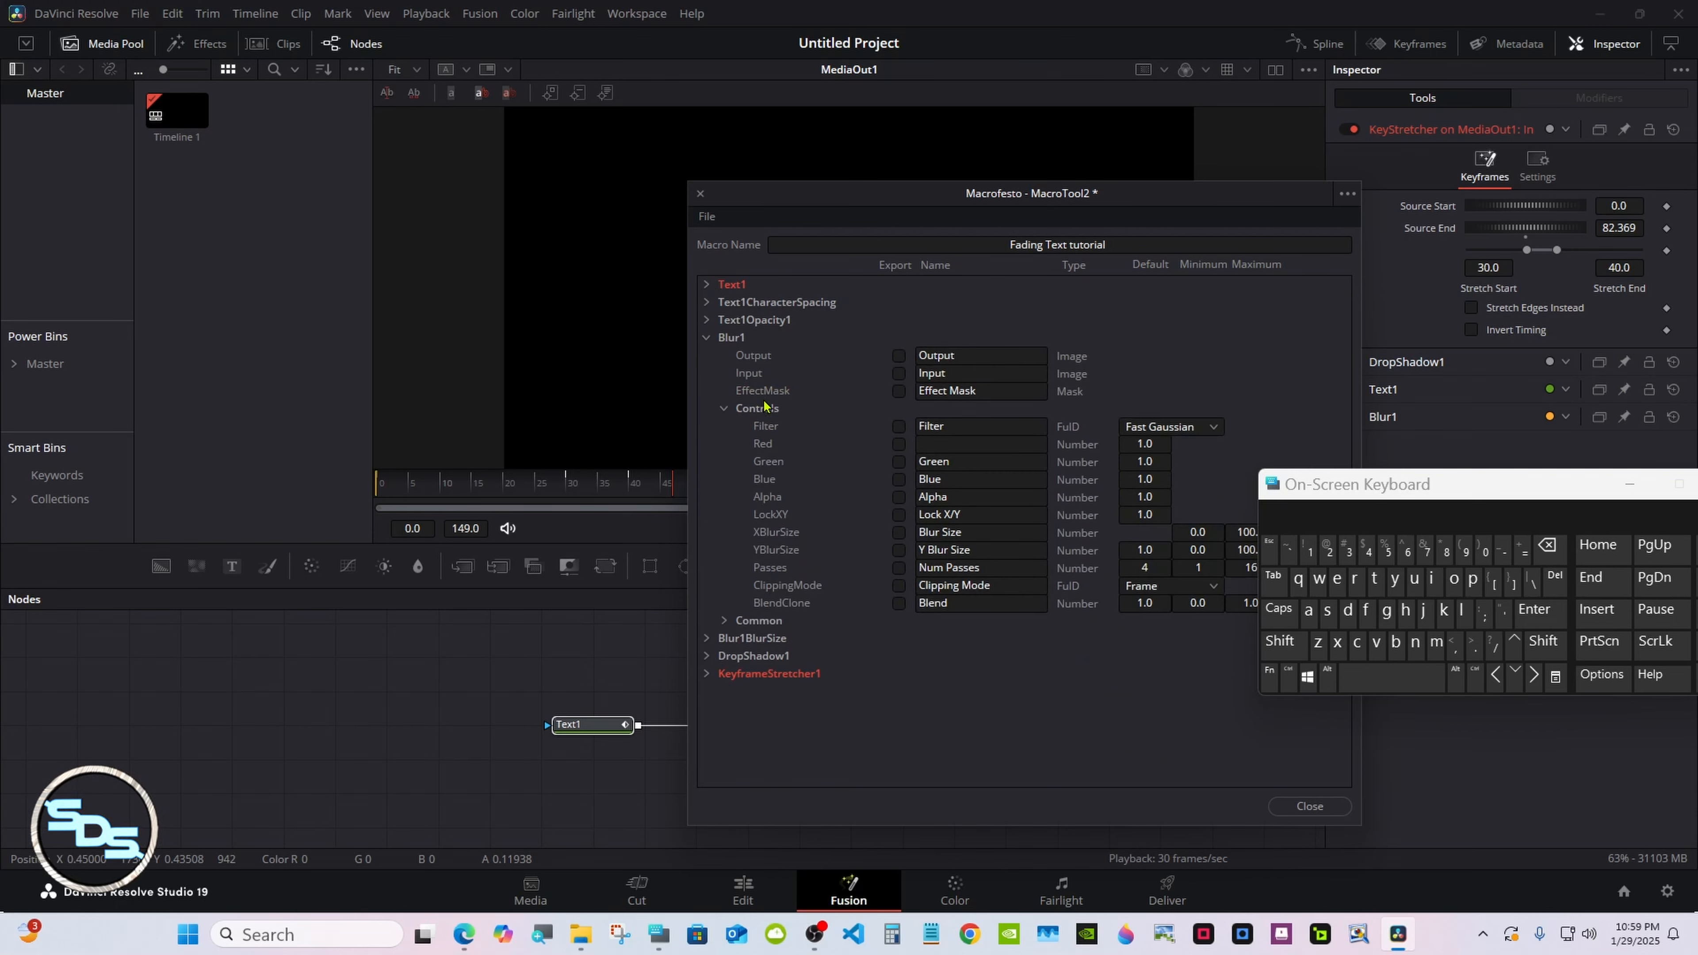
pyautogui.click(706, 338)
pyautogui.click(706, 373)
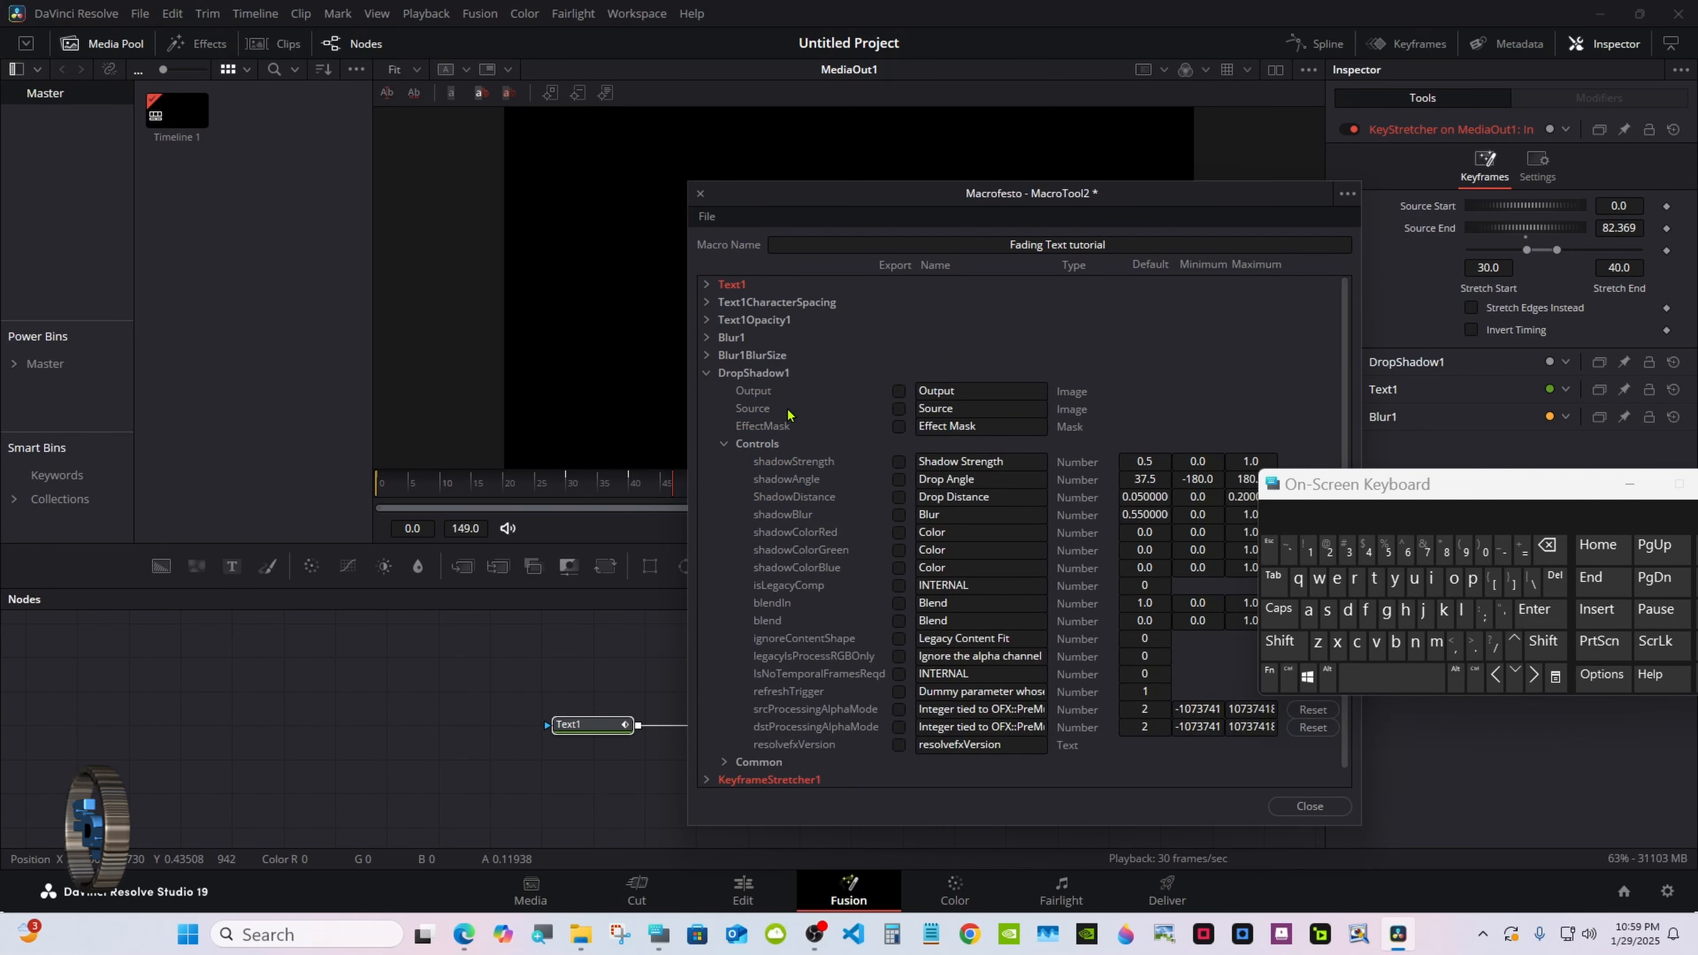
pyautogui.click(899, 461)
pyautogui.click(898, 496)
pyautogui.click(898, 514)
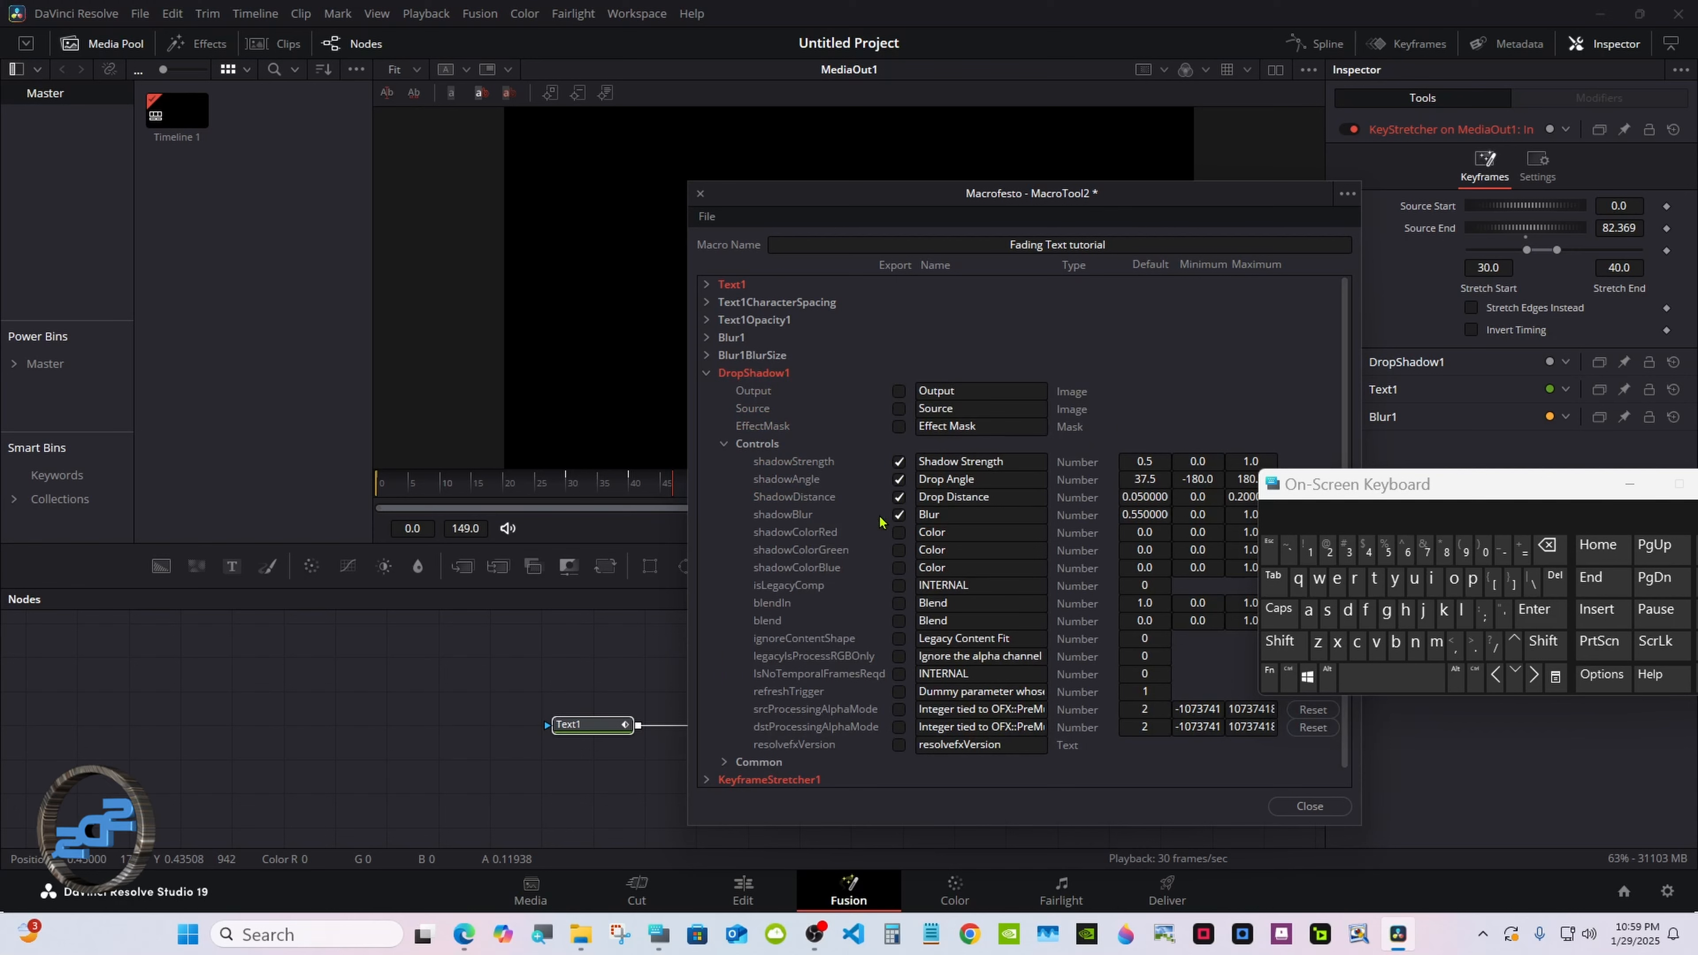
pyautogui.click(723, 443)
pyautogui.click(705, 373)
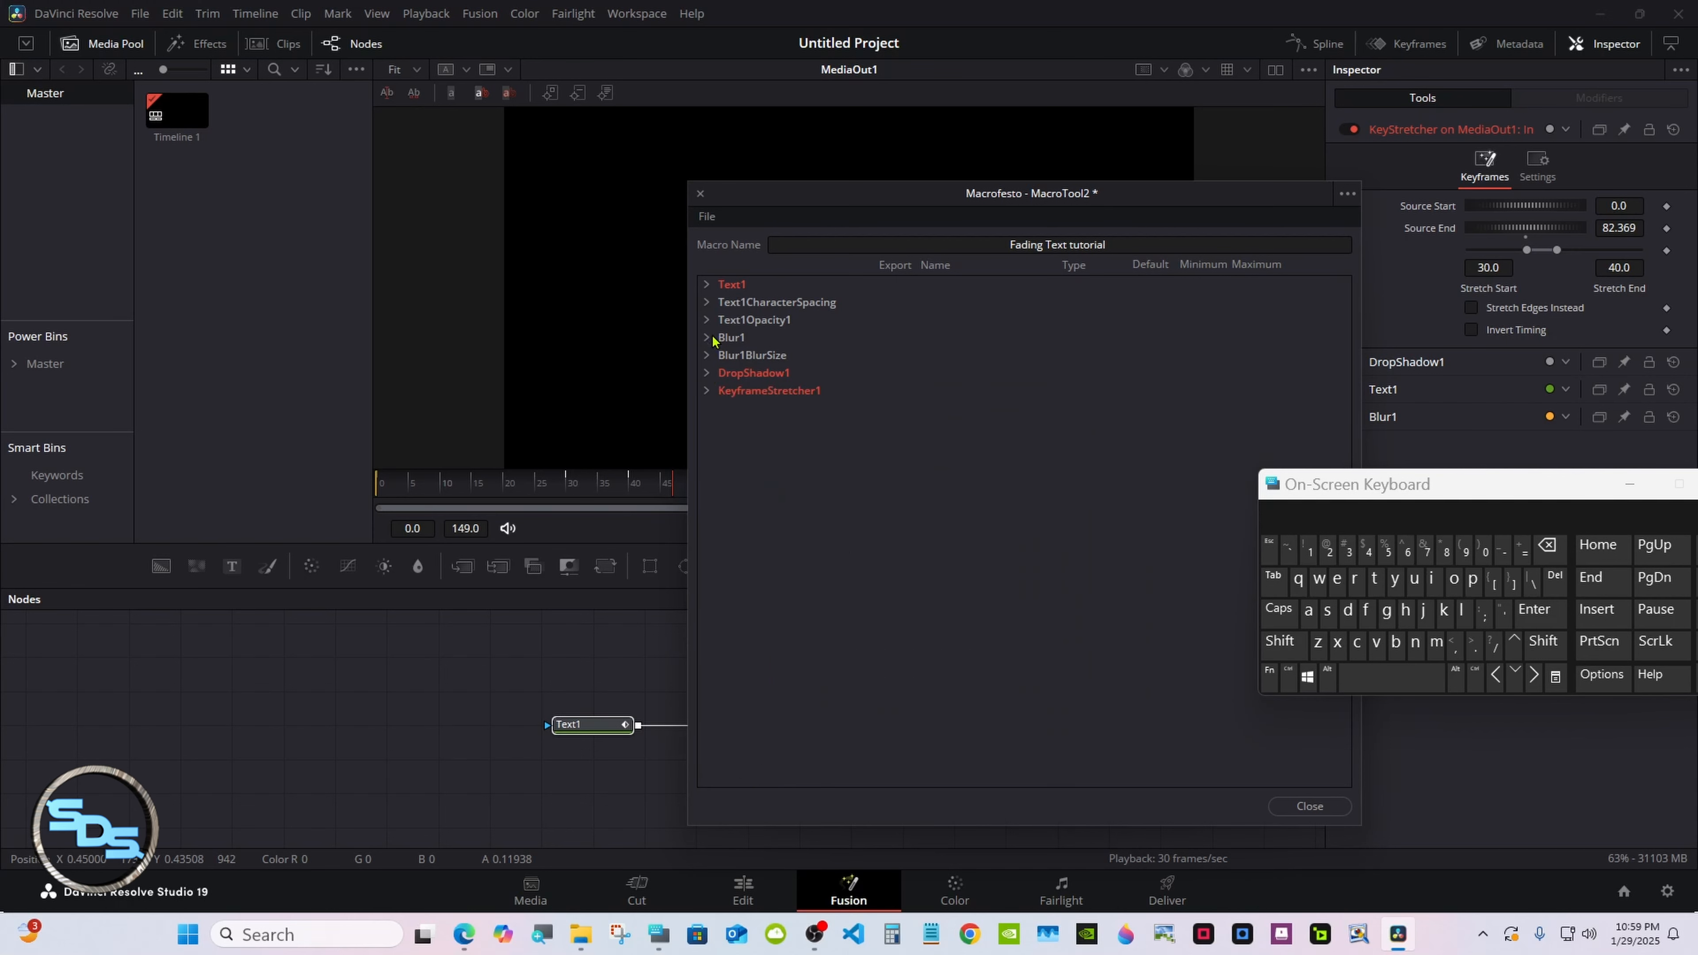
# Save the macro as 'Fading Text tutorial' in Templates/Edit/Titles/Fading_Text and close the editor.
pyautogui.click(714, 216)
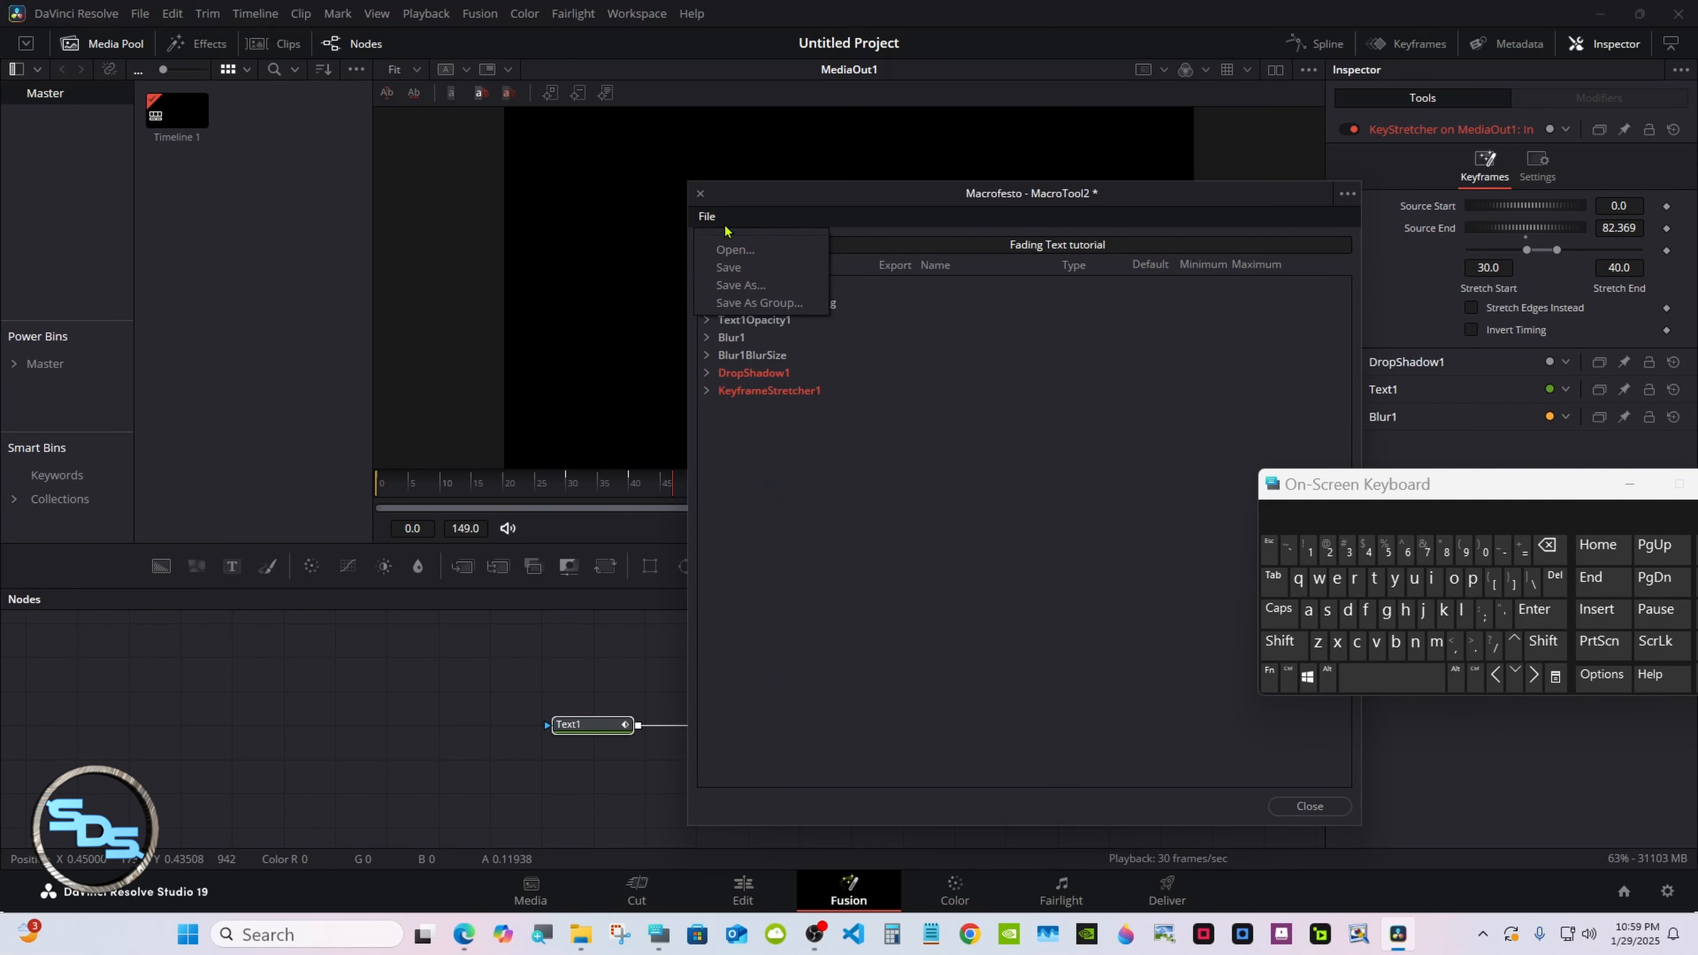
pyautogui.click(783, 303)
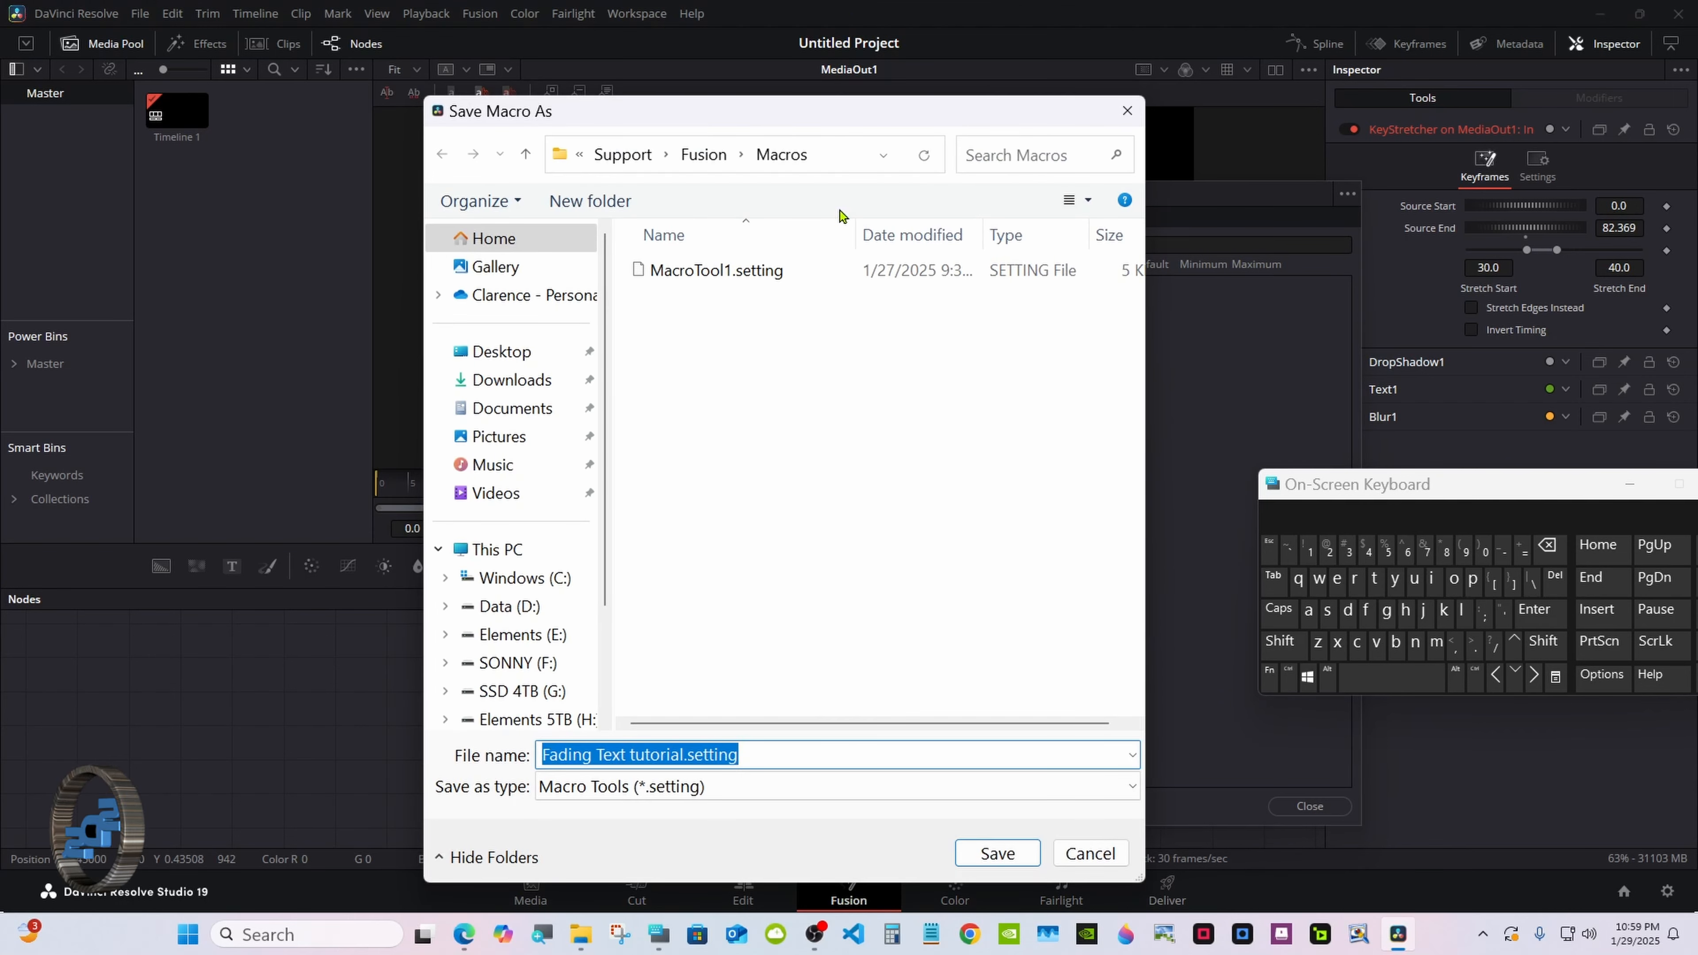
pyautogui.click(709, 162)
pyautogui.scroll(-2, 1121, 339)
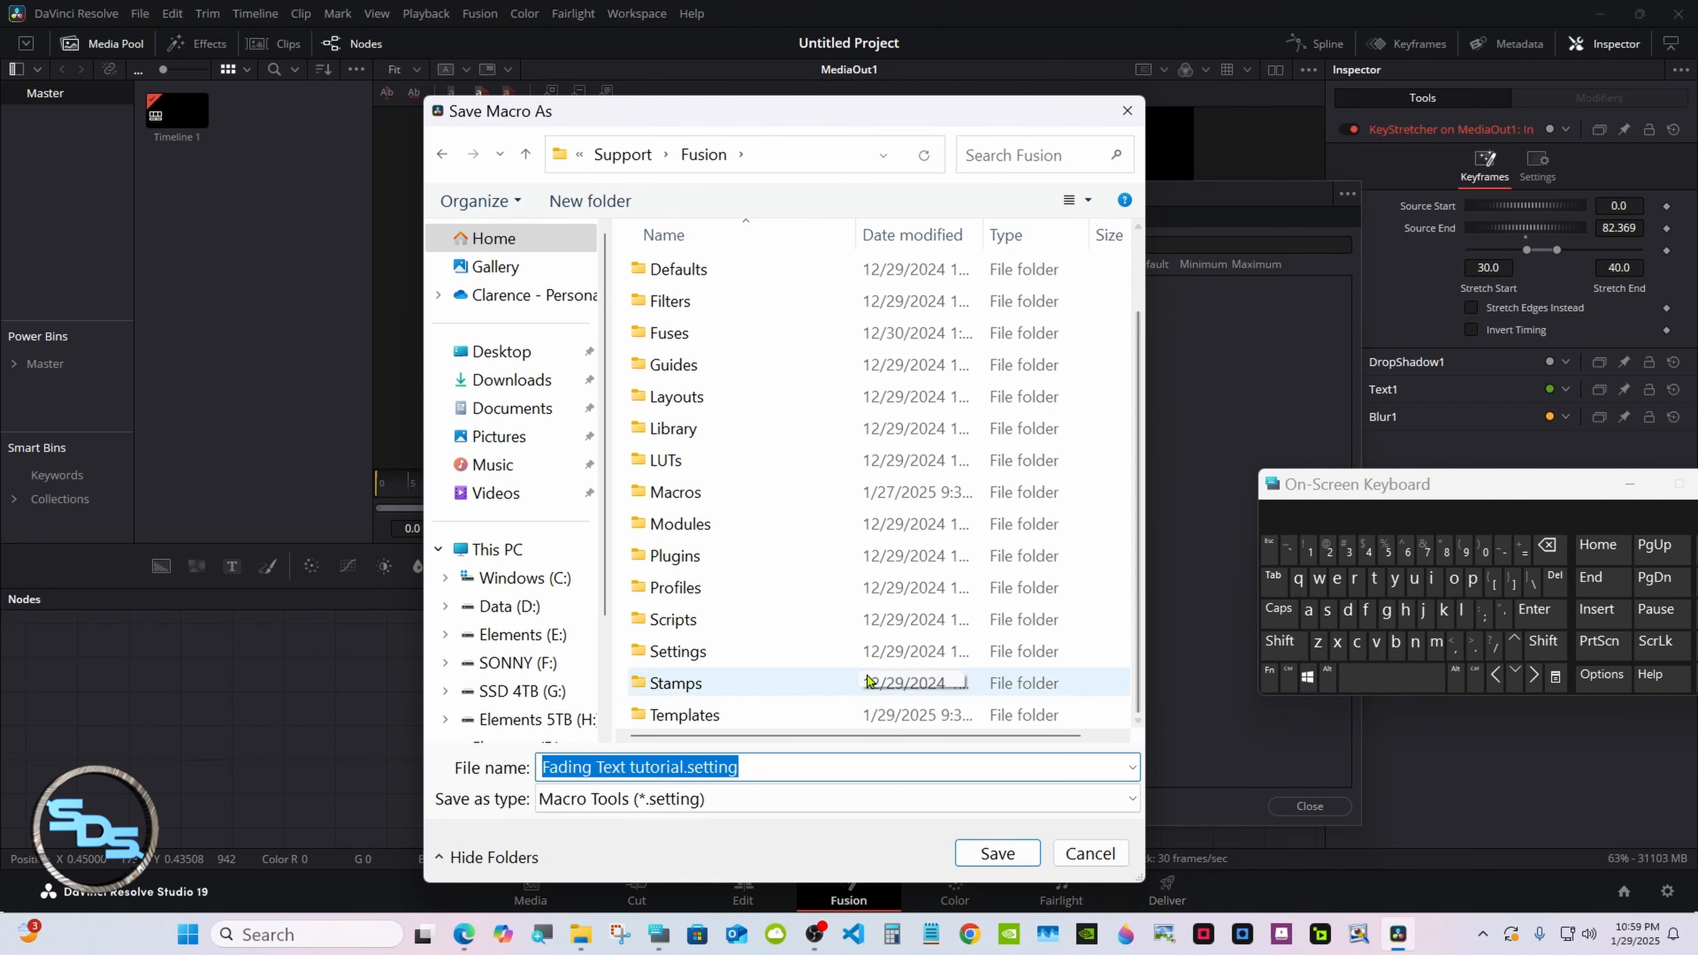
pyautogui.doubleClick(776, 713)
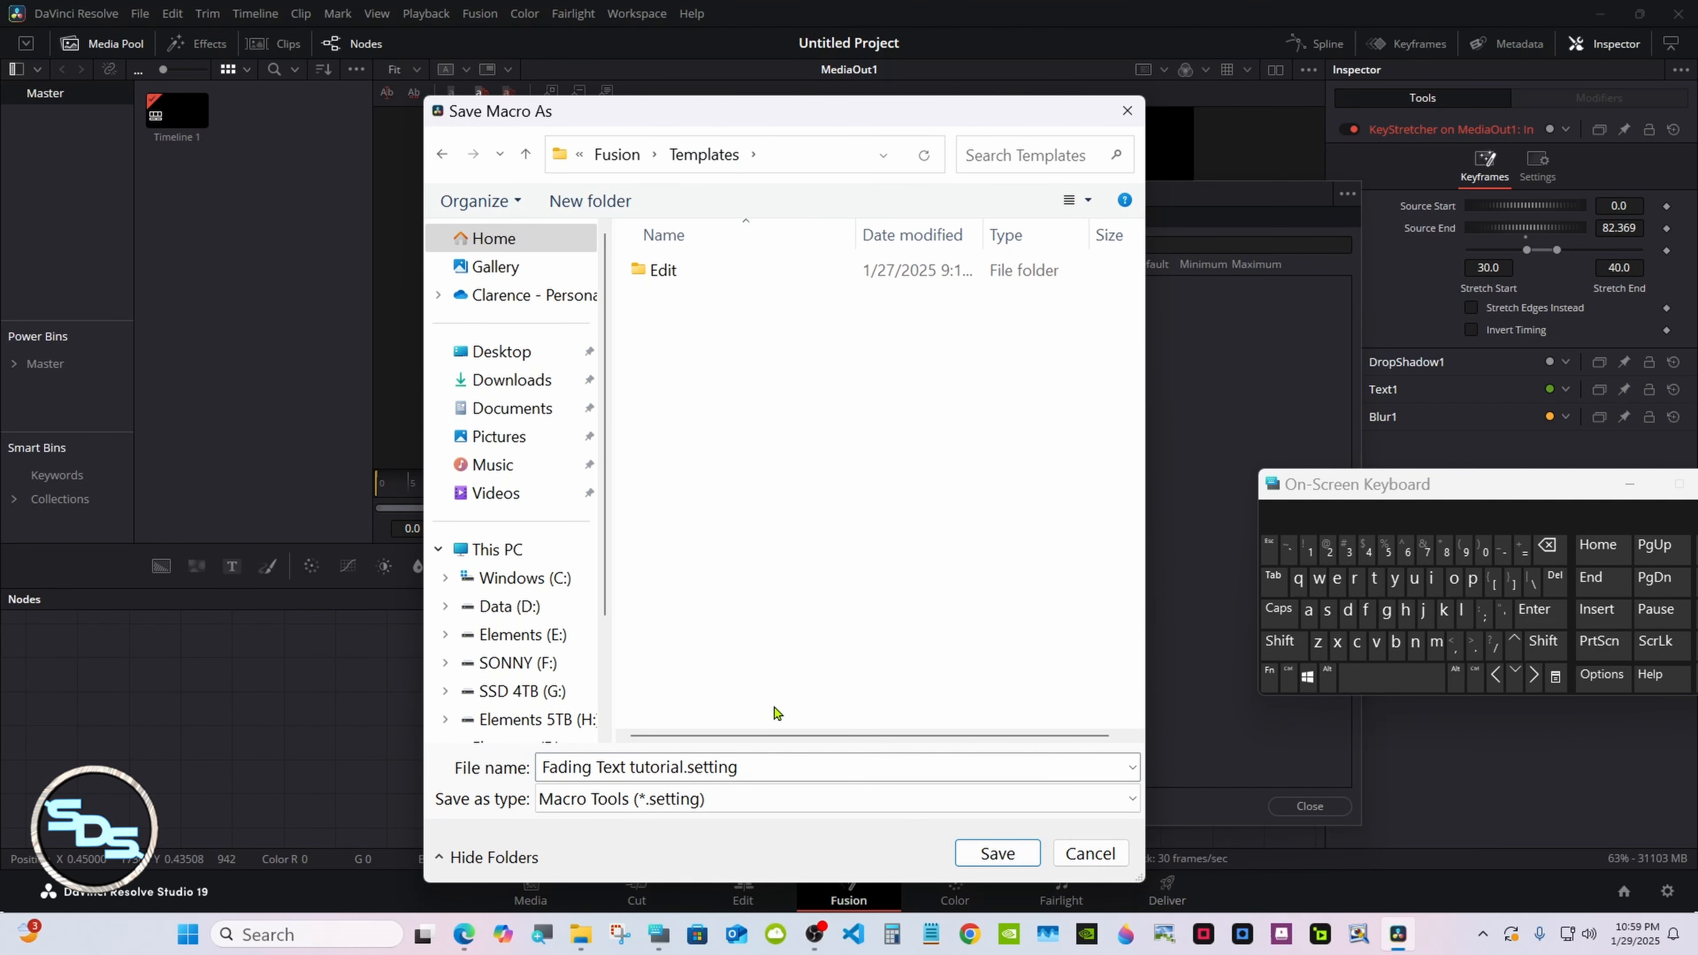
pyautogui.doubleClick(769, 273)
pyautogui.doubleClick(775, 334)
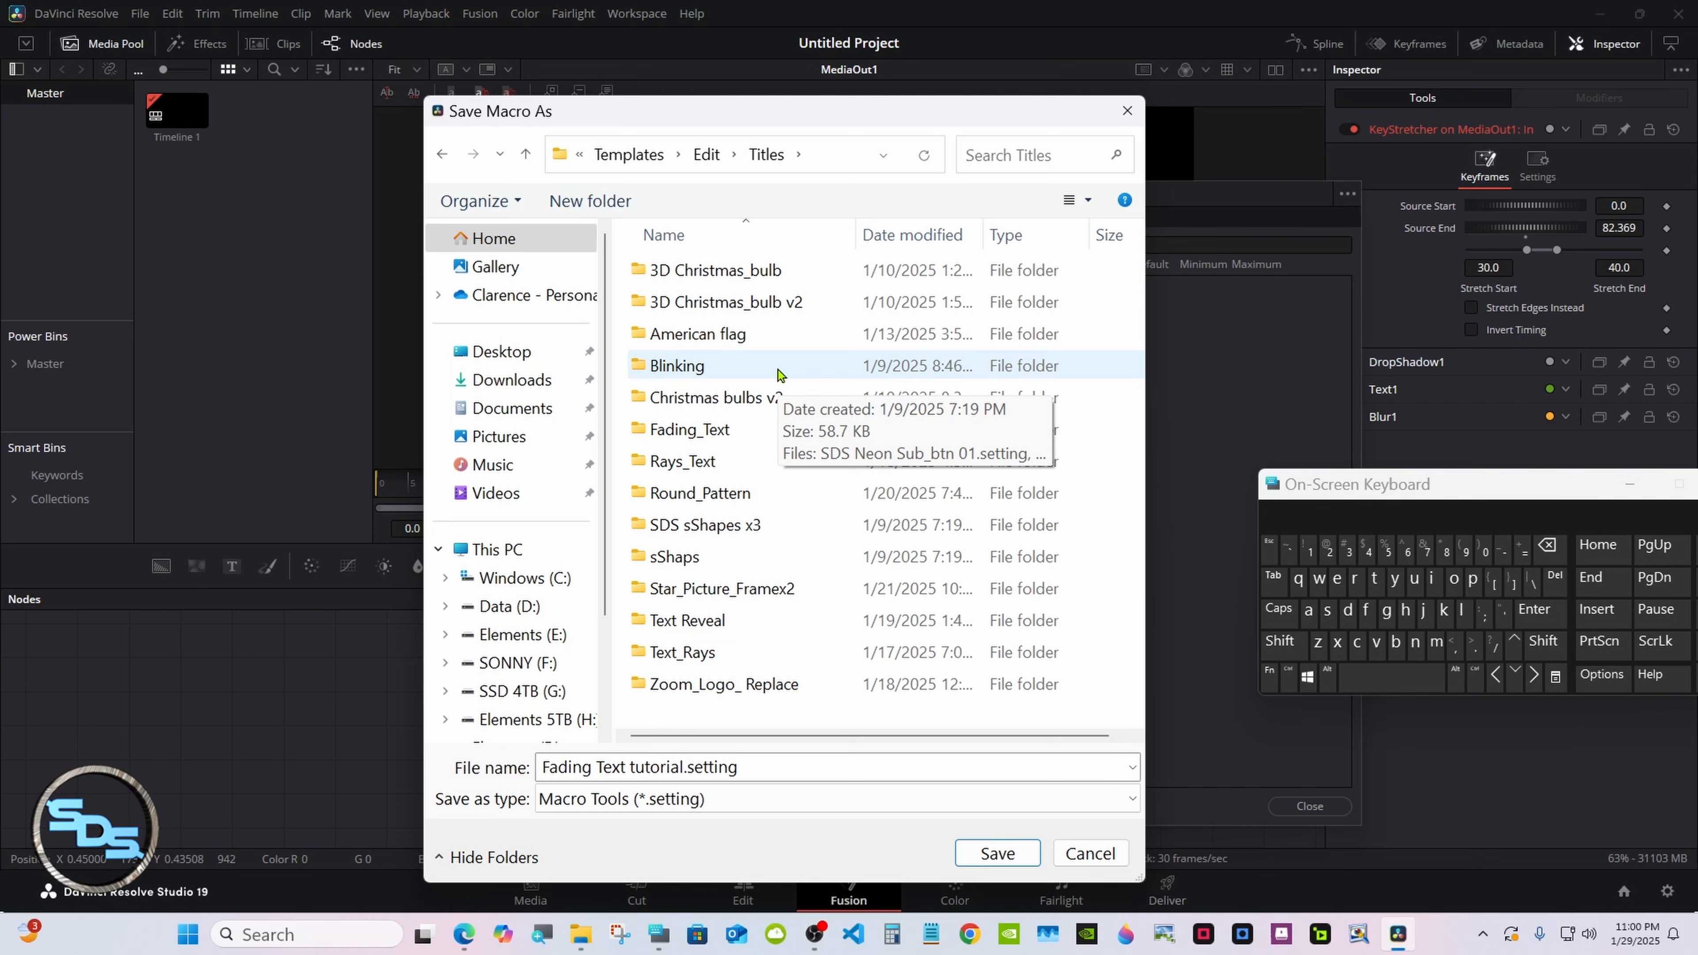
pyautogui.doubleClick(765, 428)
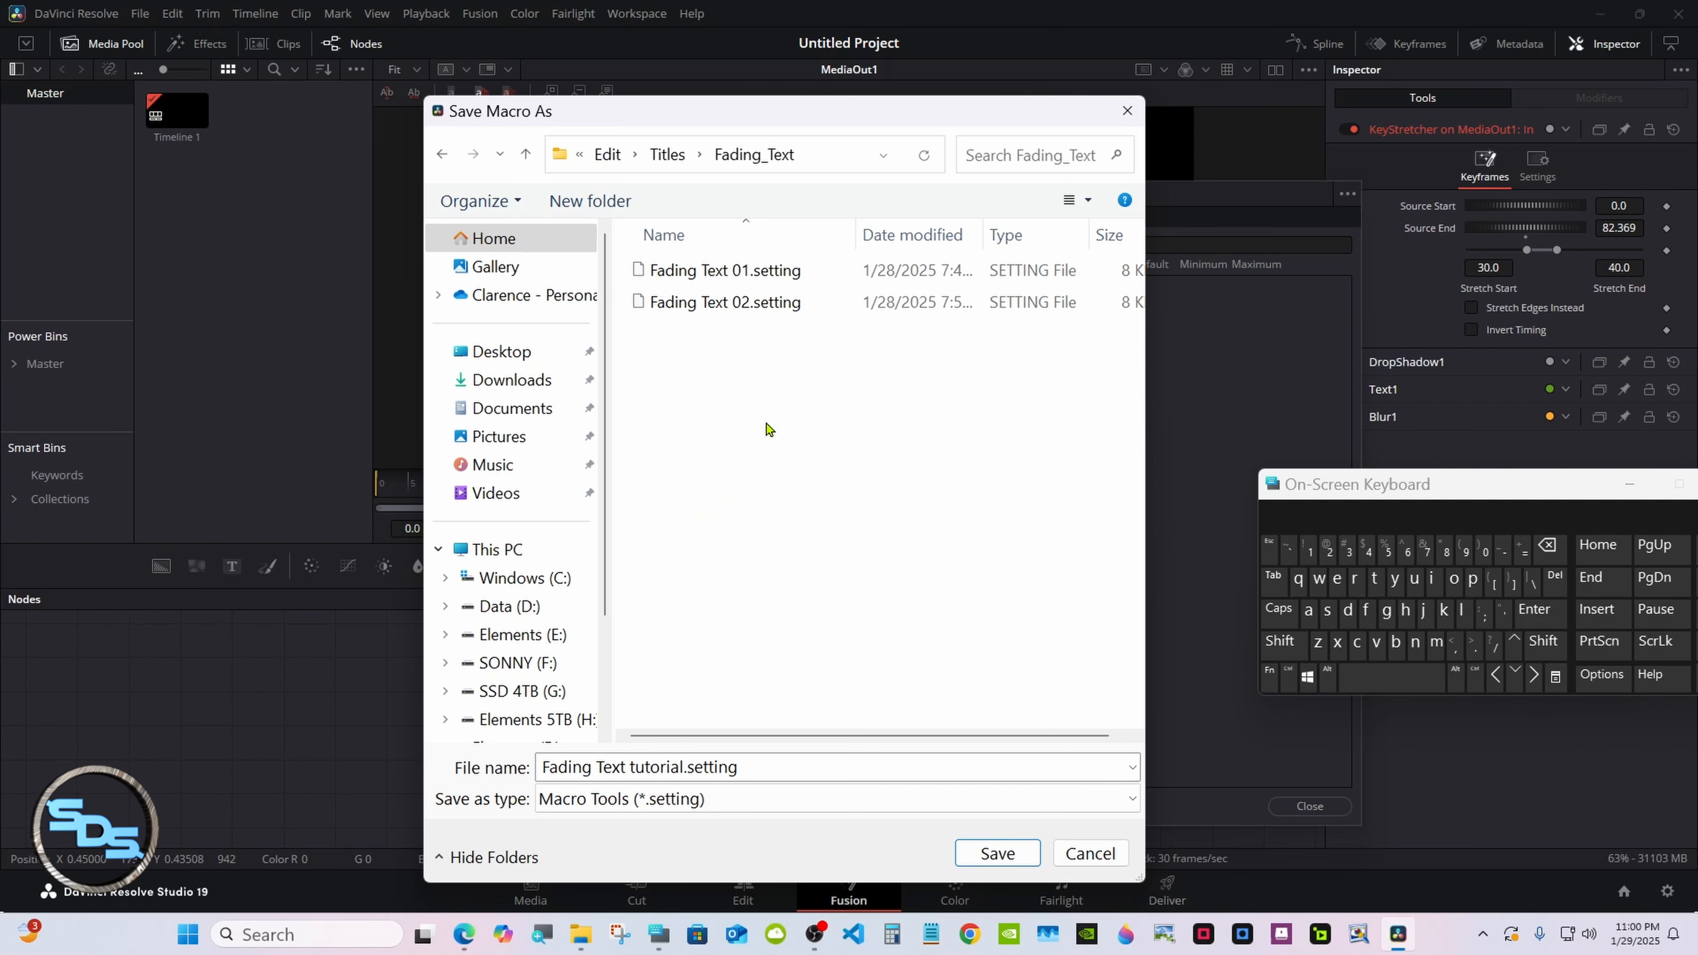
pyautogui.click(987, 855)
pyautogui.click(1281, 809)
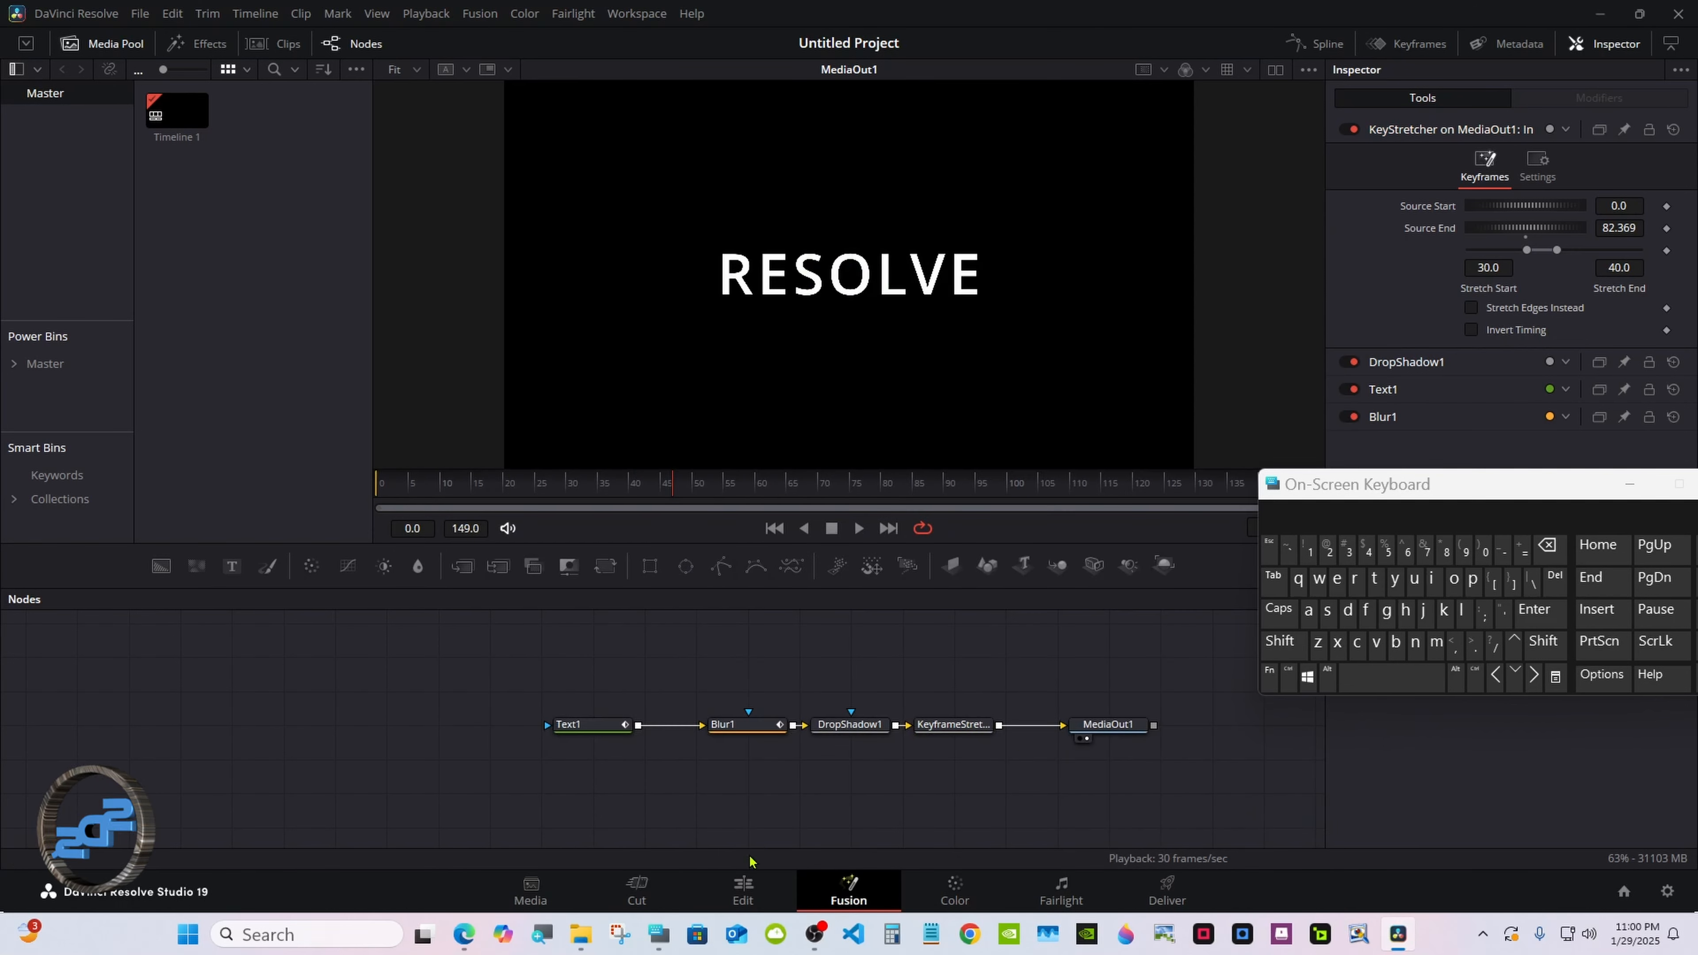
# On the Edit page, move the Fusion Composition clip to the timeline start.
pyautogui.click(742, 884)
pyautogui.moveTo(1312, 484); pyautogui.dragTo(1411, 568)
pyautogui.moveTo(697, 749); pyautogui.dragTo(607, 749)
pyautogui.press('Home')
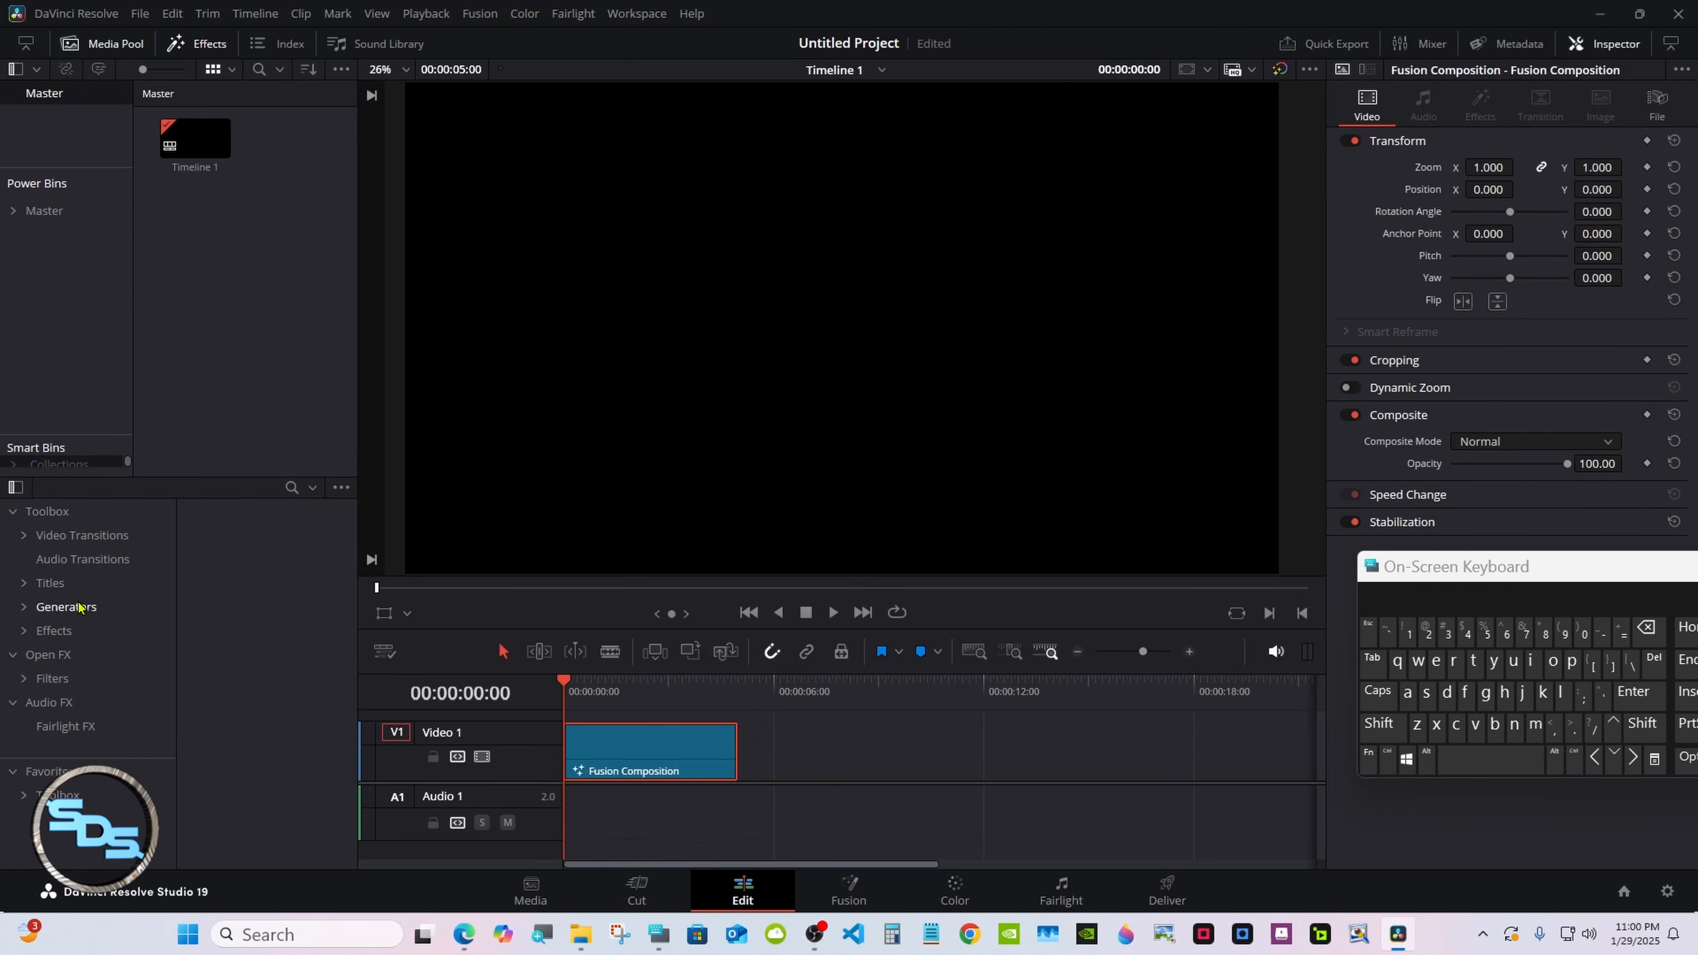
# Place the Fading Text tutorial title on V1 directly after the Fusion Composition clip.
pyautogui.click(50, 582)
pyautogui.scroll(-5, 160, 529)
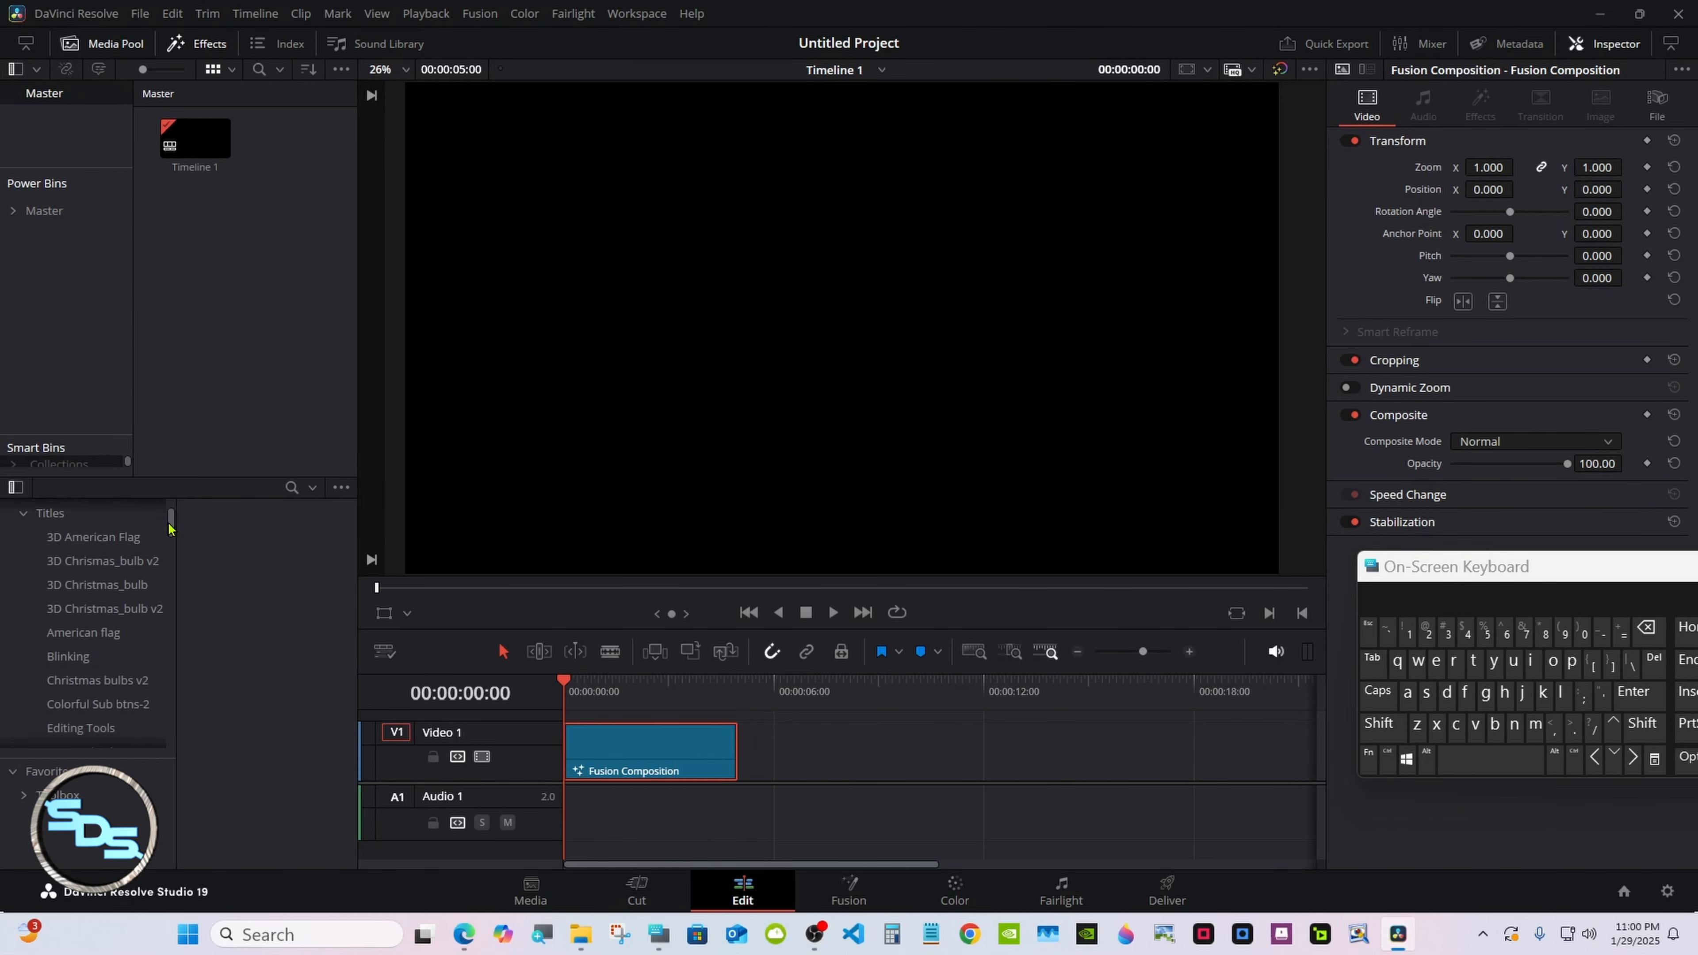
pyautogui.scroll(-2, 164, 540)
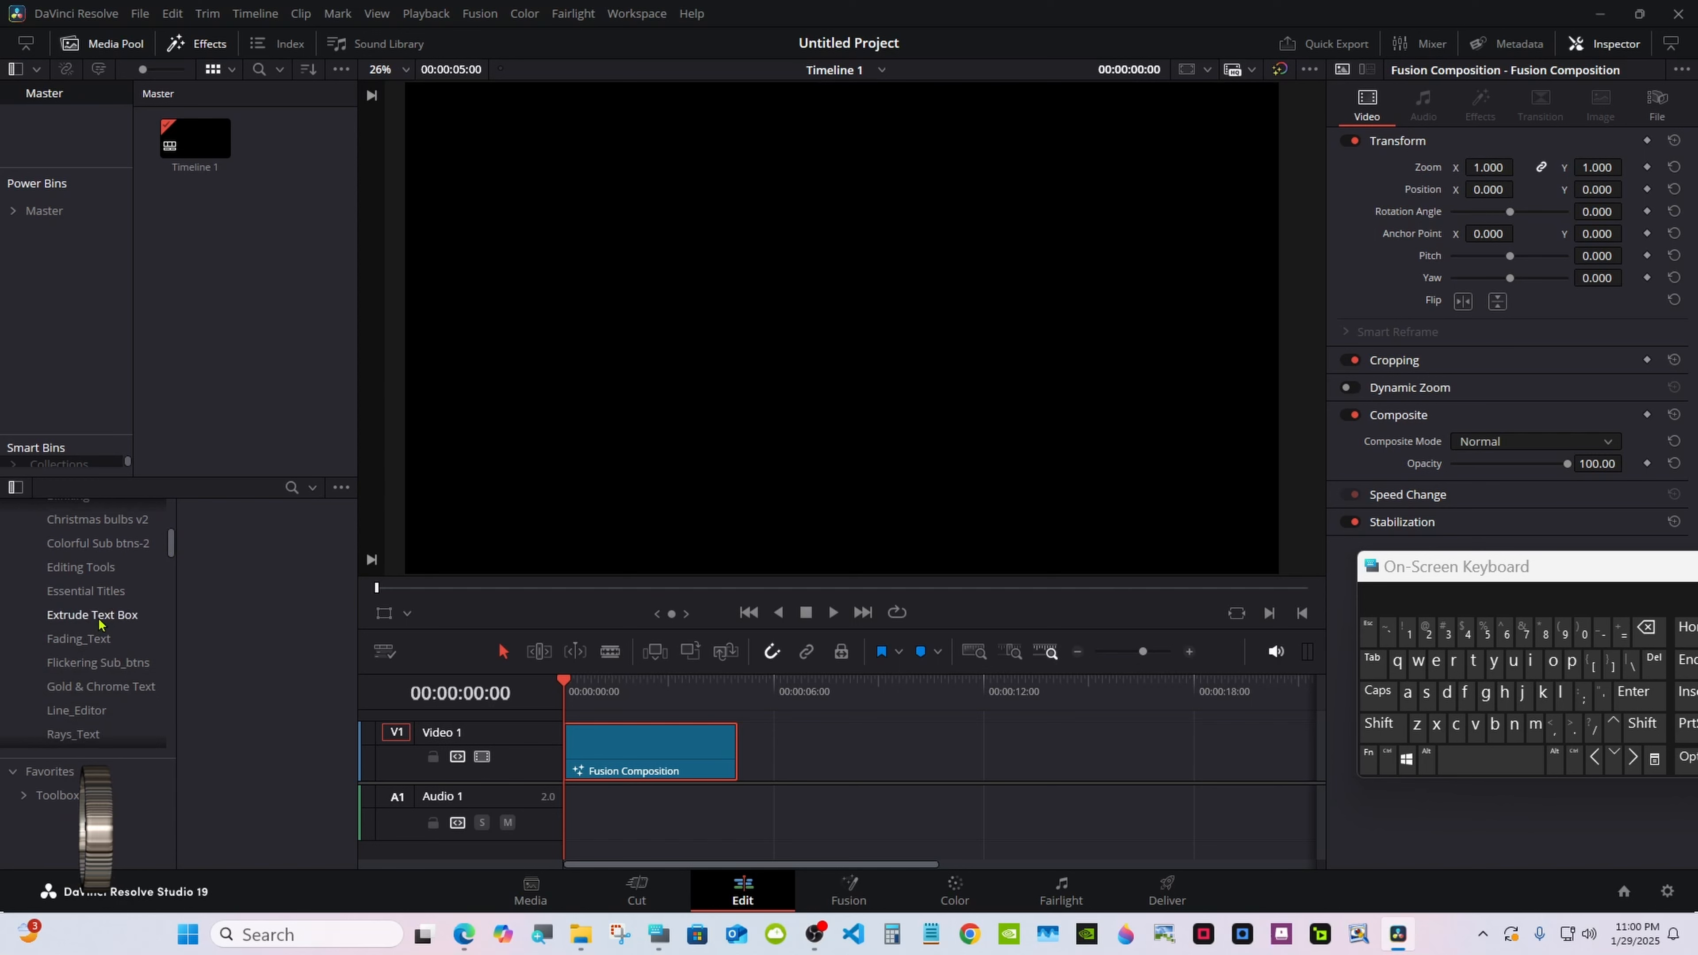
pyautogui.click(79, 638)
pyautogui.moveTo(221, 615); pyautogui.dragTo(796, 749)
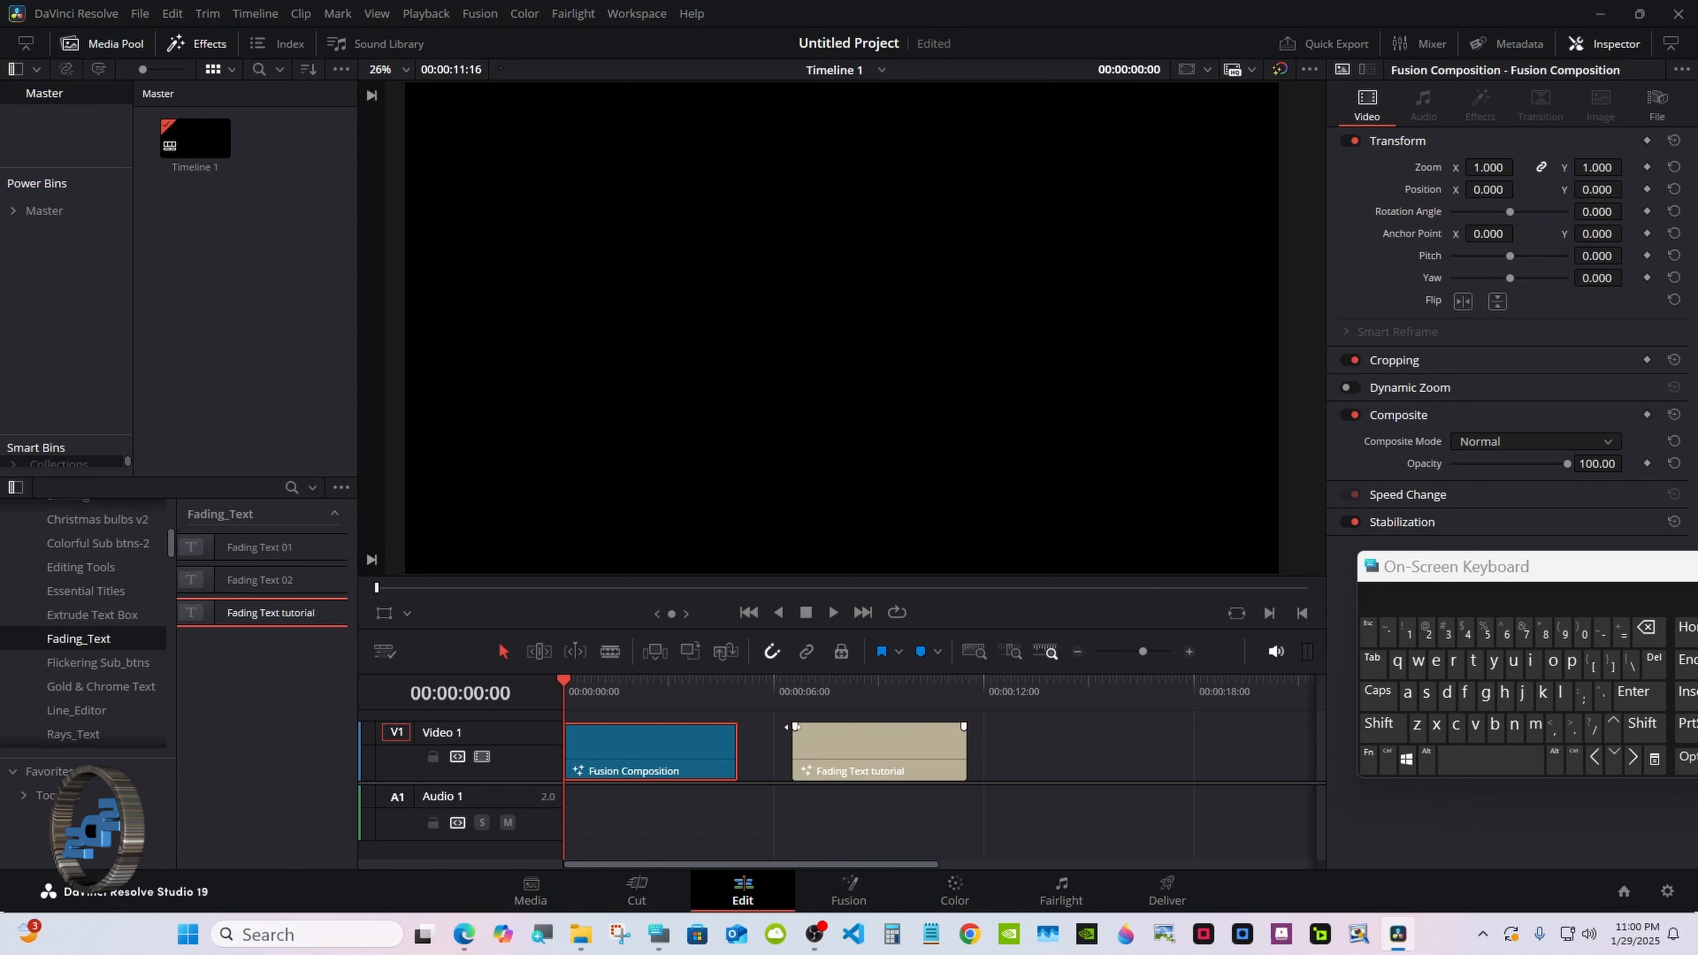
pyautogui.click(793, 684)
pyautogui.click(830, 617)
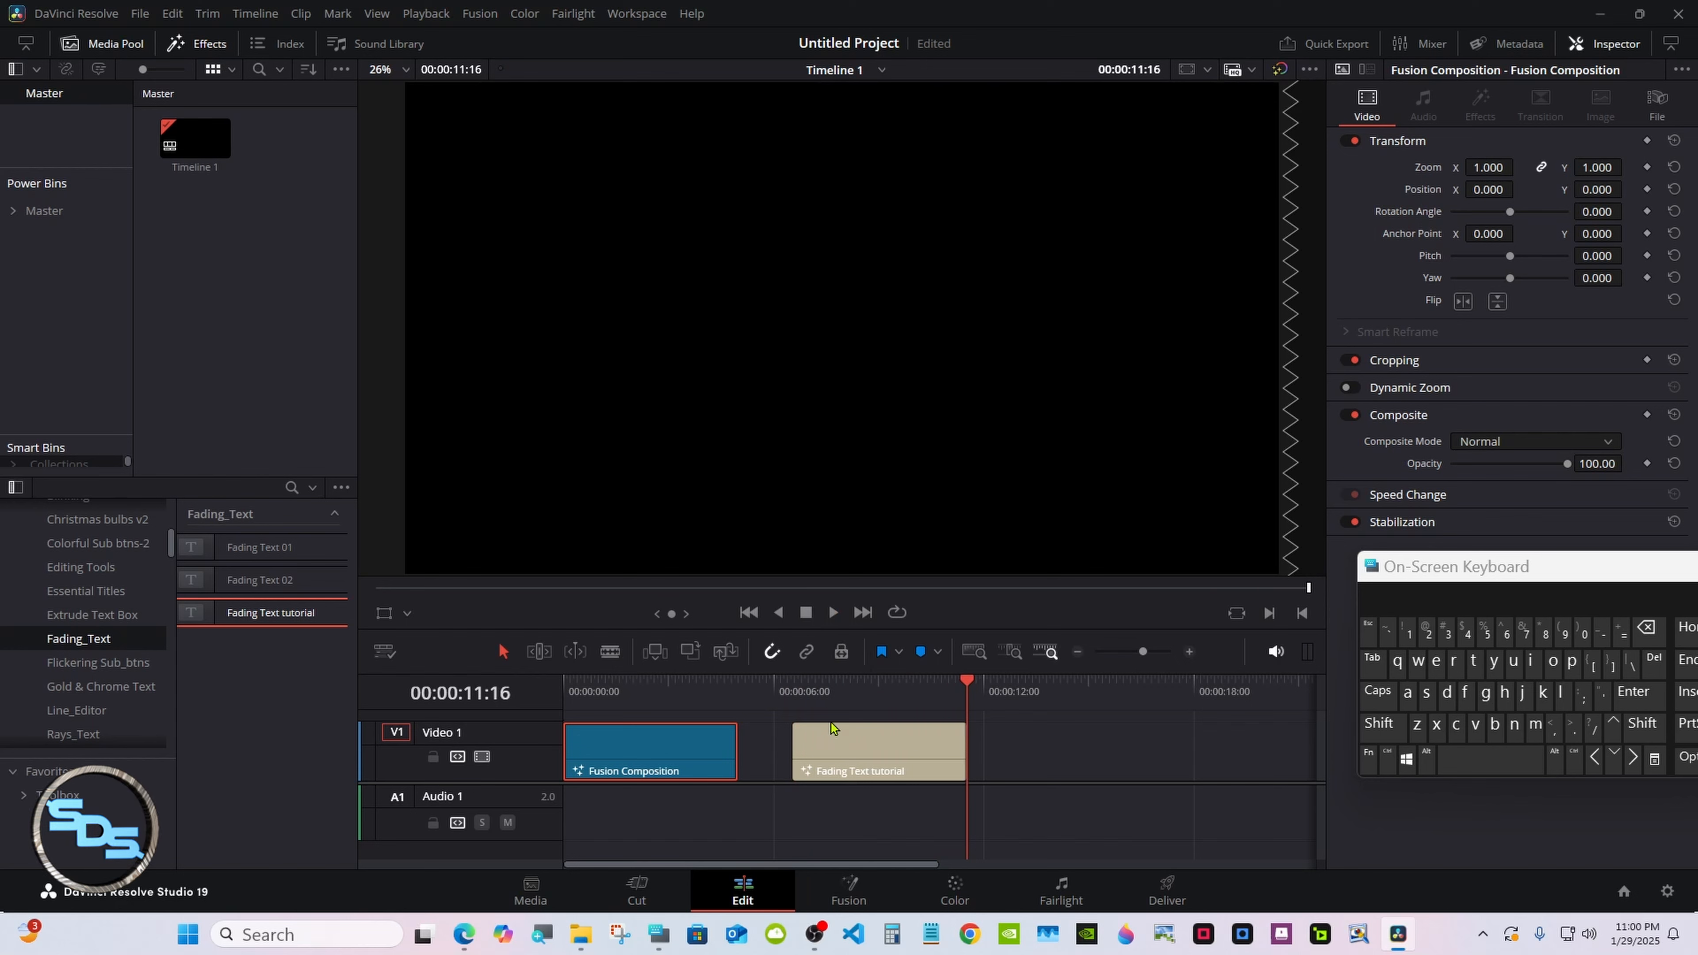
pyautogui.moveTo(878, 762); pyautogui.dragTo(825, 763)
# Return the playhead to the start, enlarge the viewer, and play the title on loop.
pyautogui.click(569, 683)
pyautogui.moveTo(567, 686); pyautogui.dragTo(561, 686)
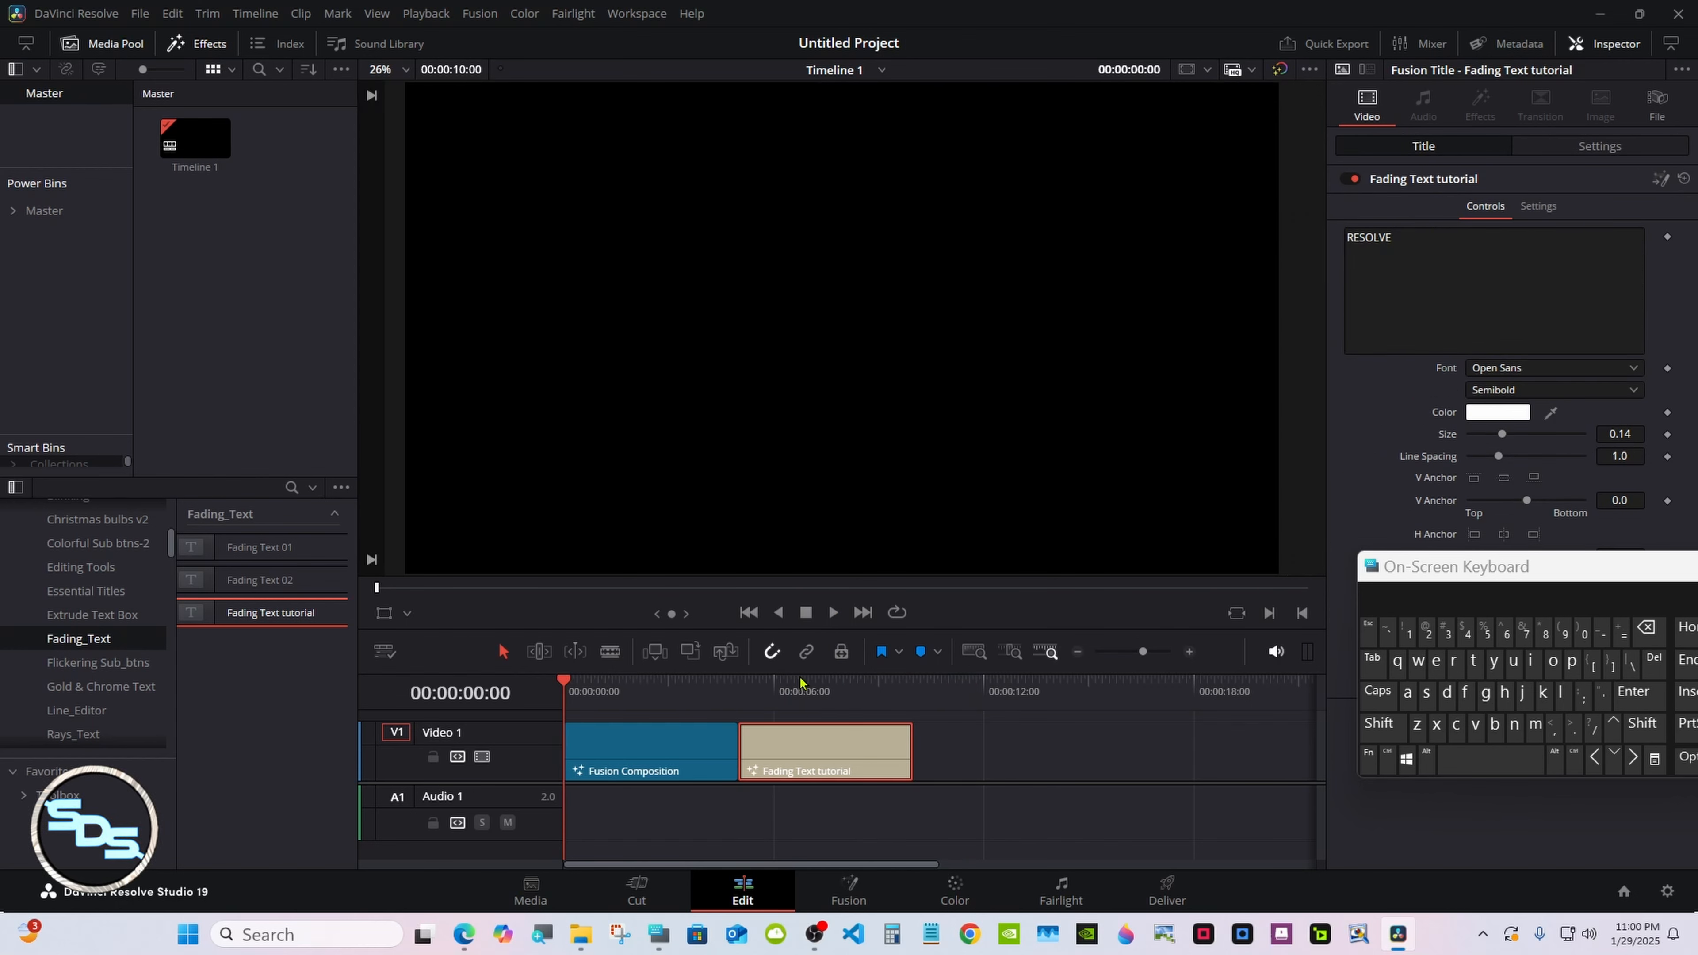
pyautogui.moveTo(801, 676); pyautogui.dragTo(799, 726)
pyautogui.moveTo(1499, 572); pyautogui.dragTo(1277, 603)
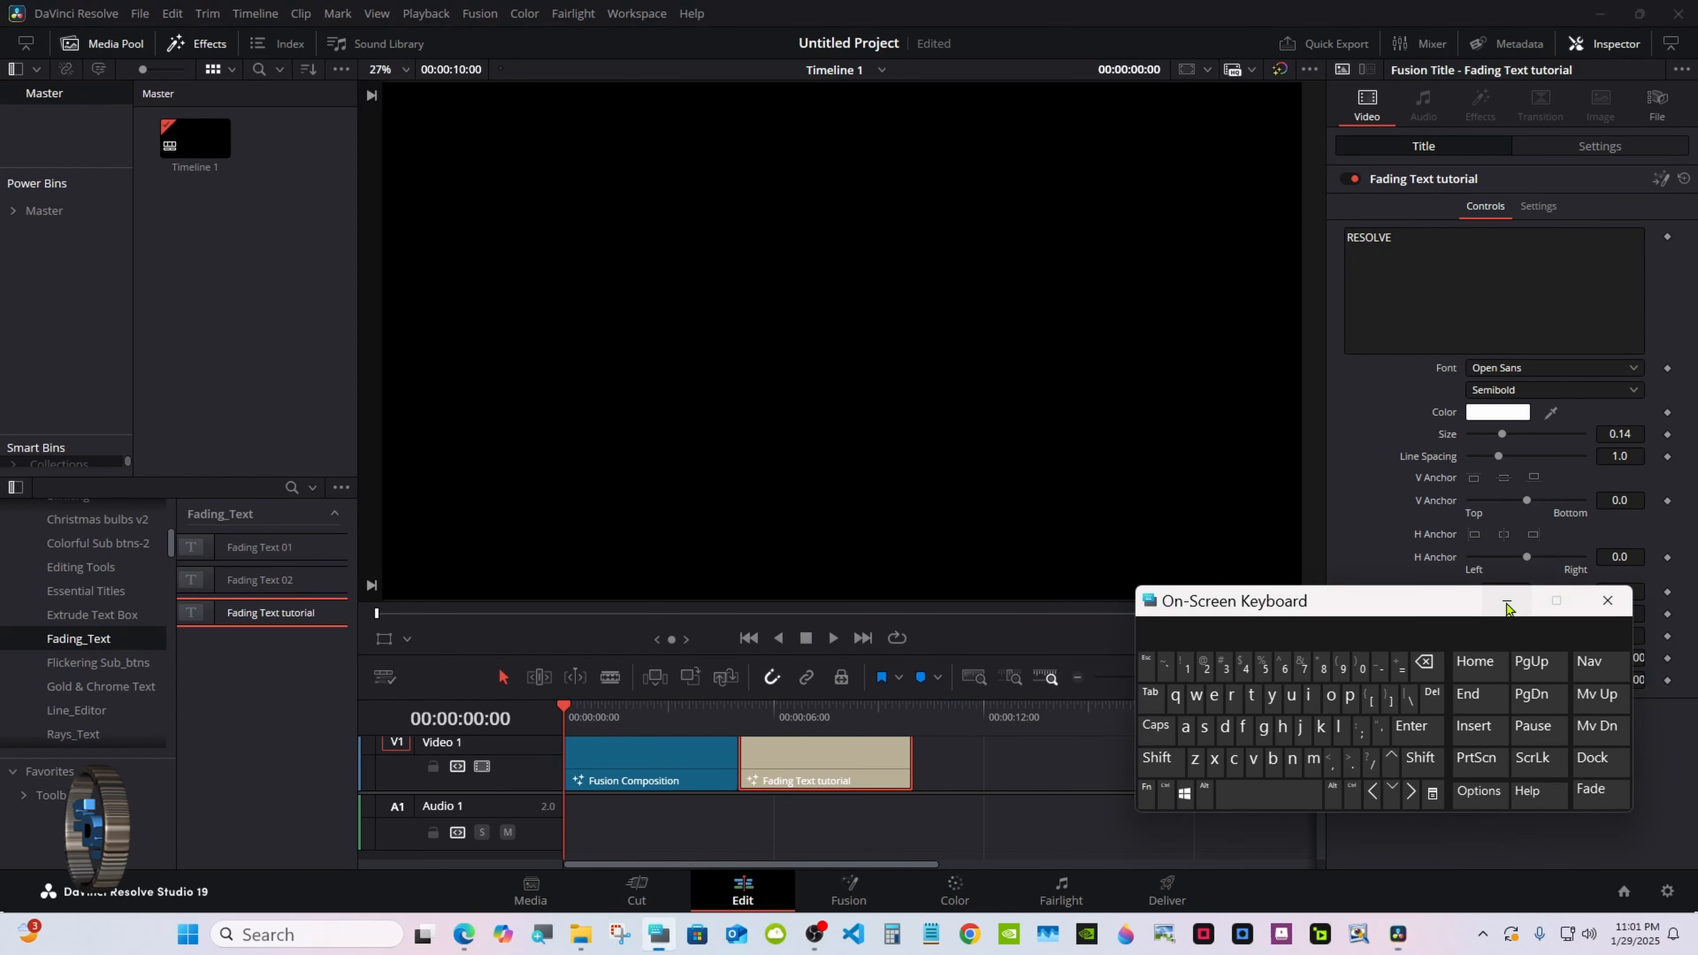
pyautogui.click(1508, 601)
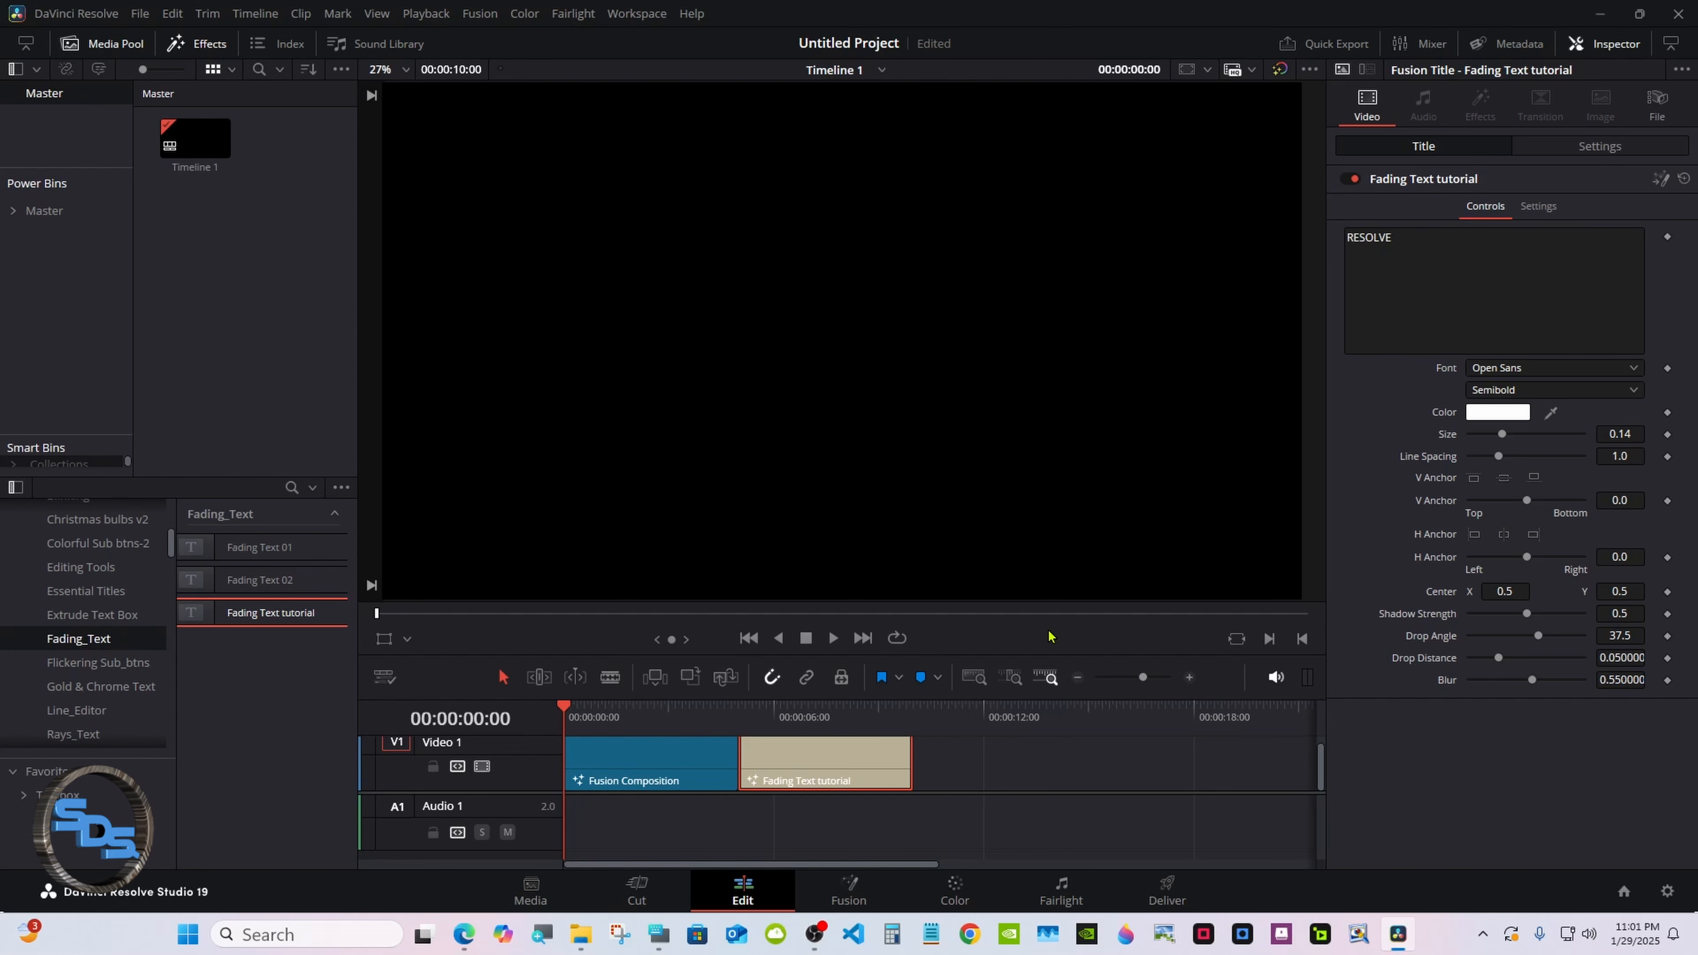
pyautogui.click(896, 639)
pyautogui.click(834, 639)
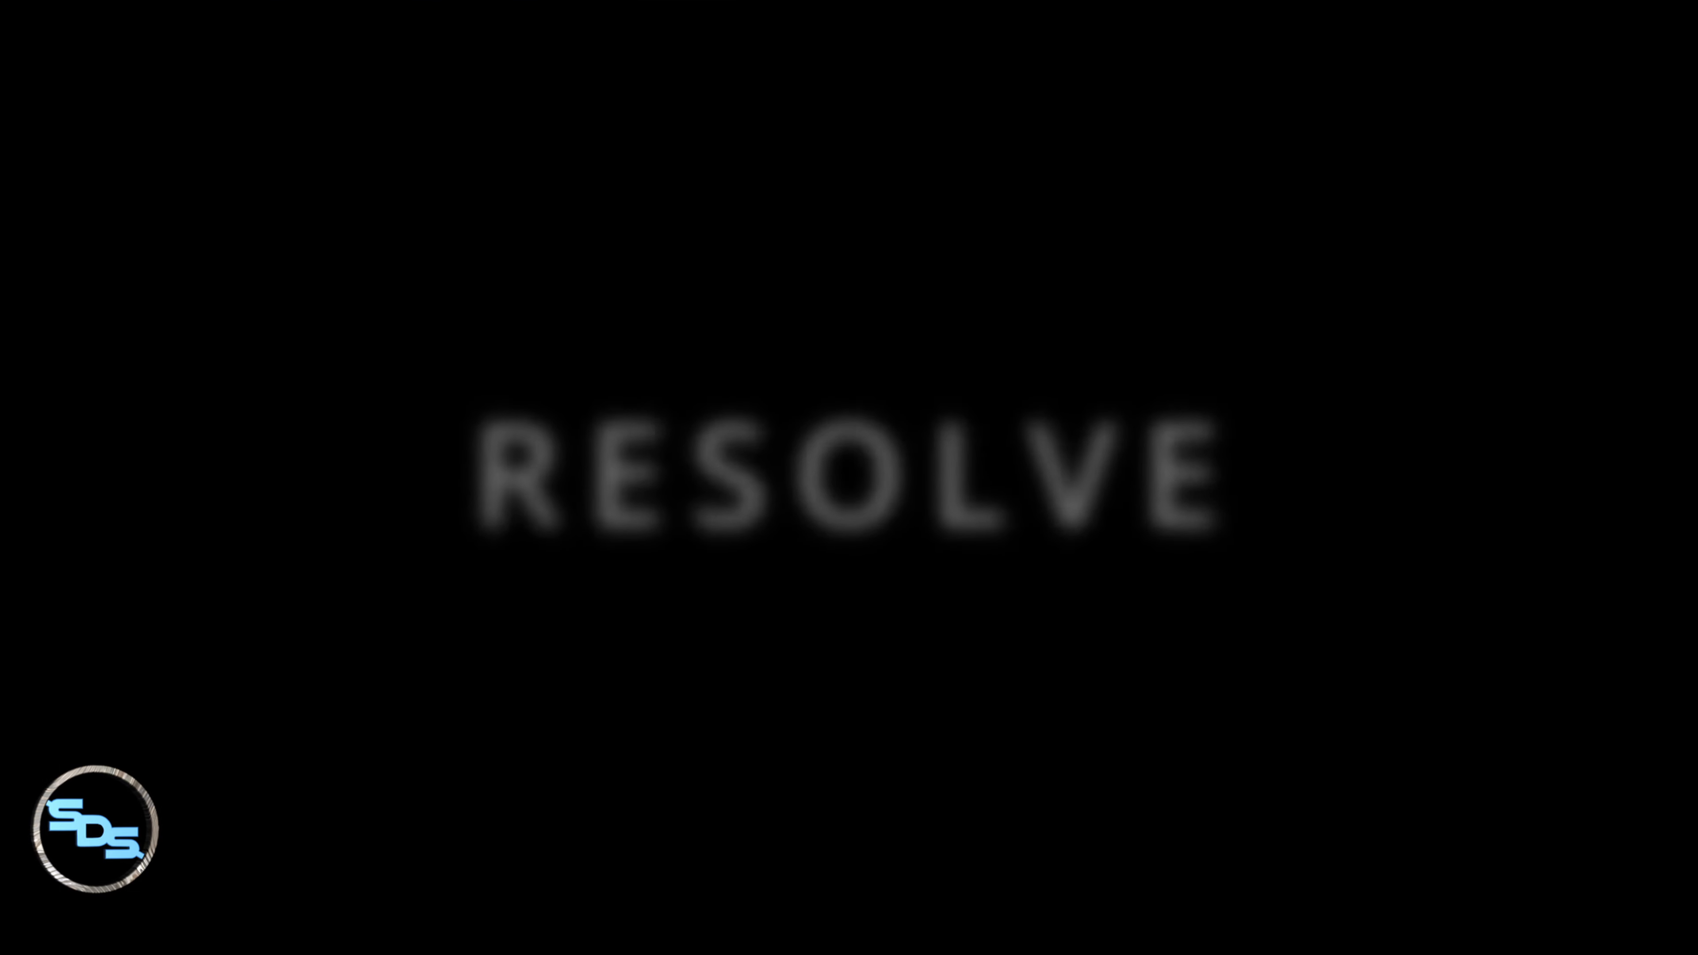